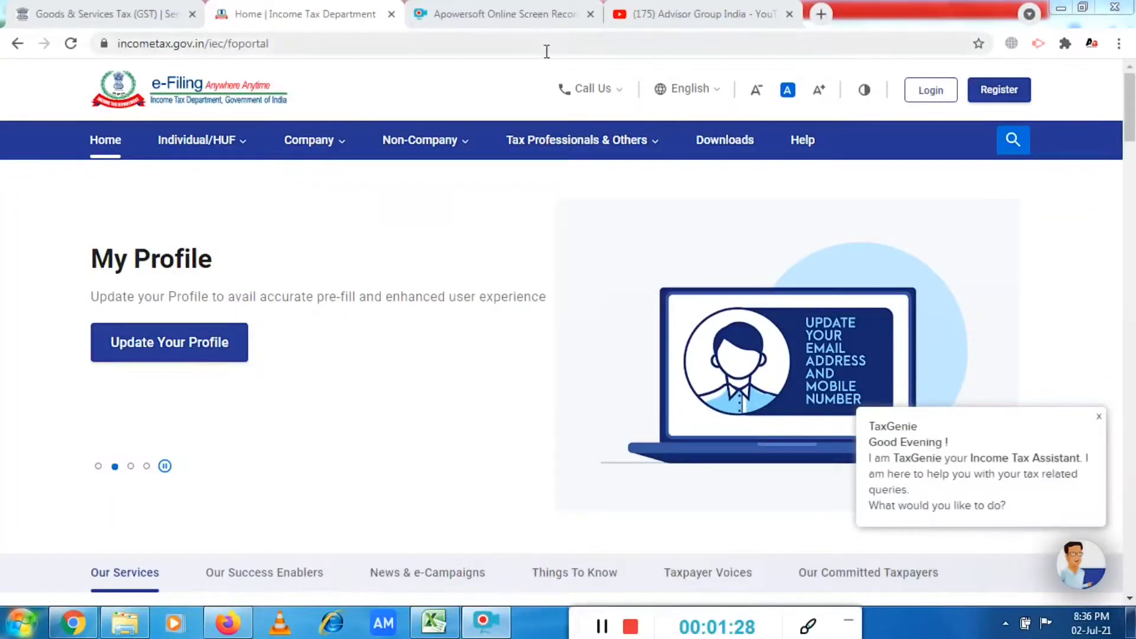
View the uploaded videos on the Advisor Group India YouTube channel, then return to the Income Tax e-Filing portal.
left_click(709, 16)
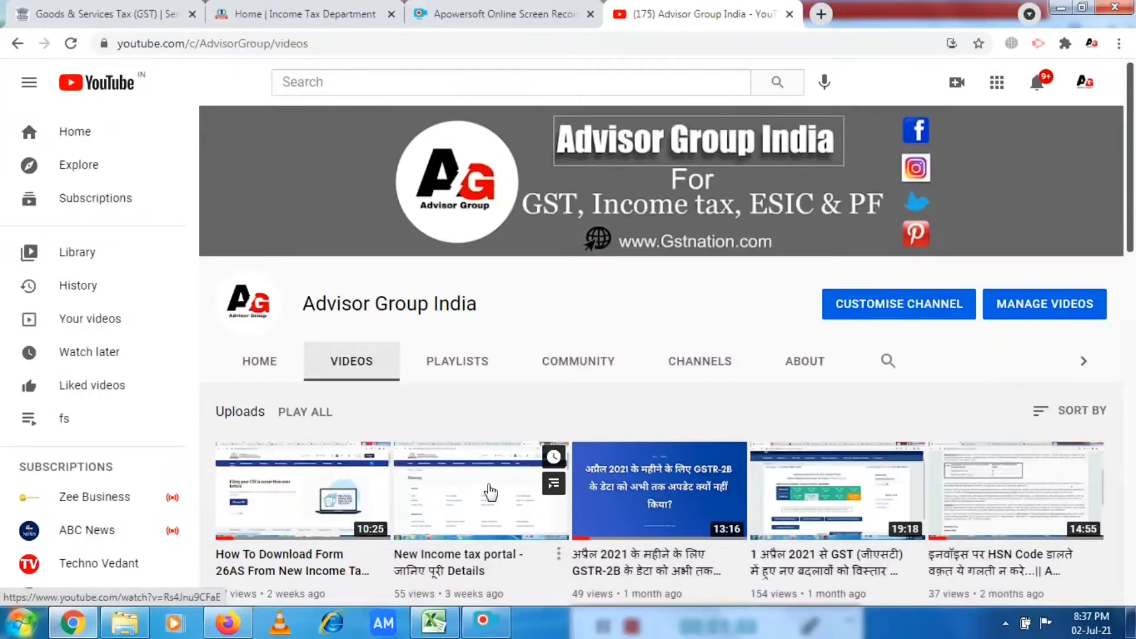
left_click(276, 8)
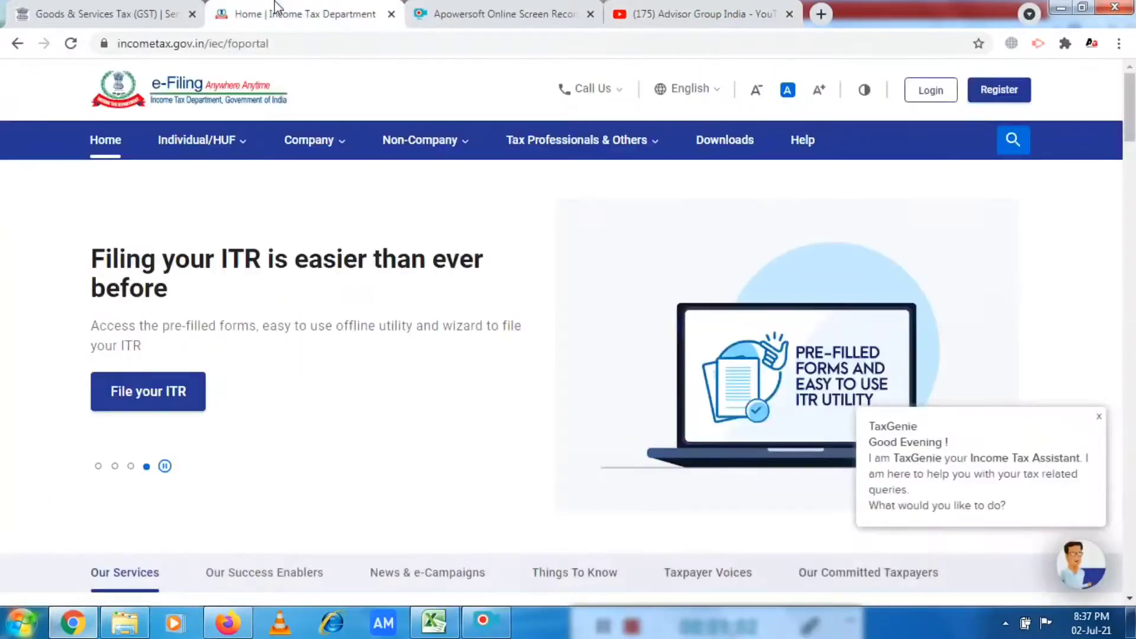
Open the e-Filing login page, enter the taxpayer's user ID and continue to the password page.
mouse_move(476, 129)
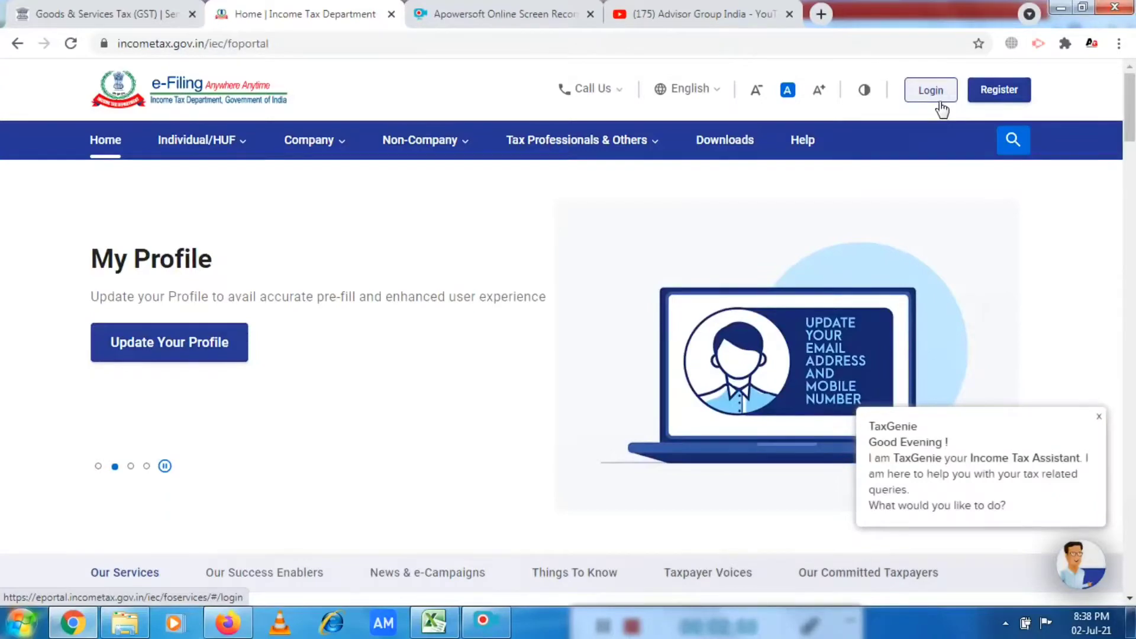
left_click(940, 99)
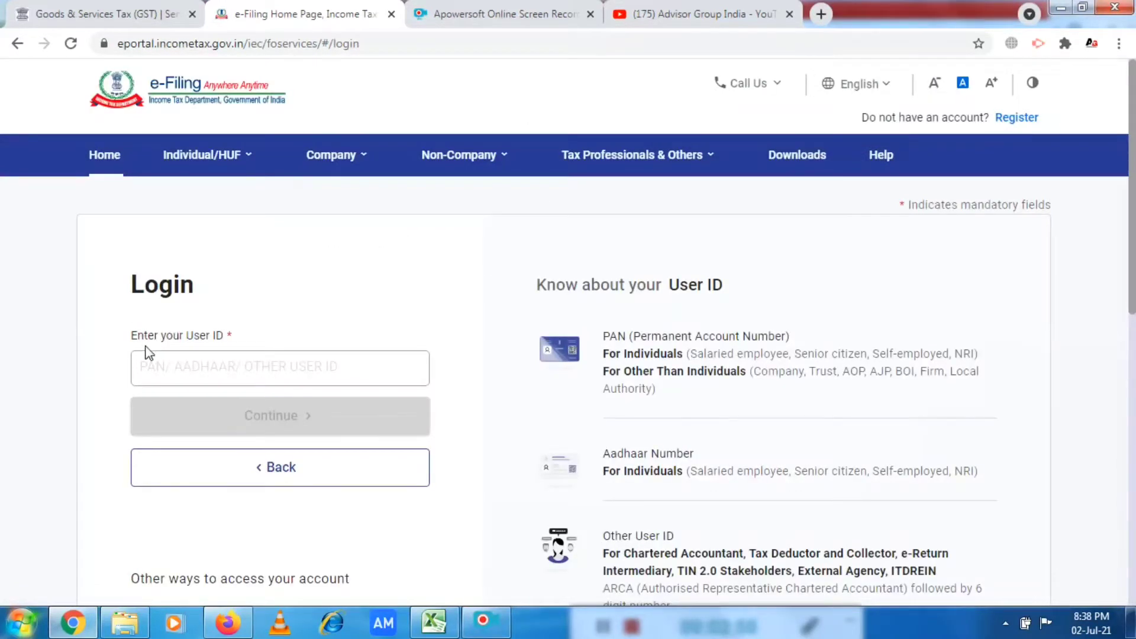
left_click(251, 365)
key("ctrl+v")
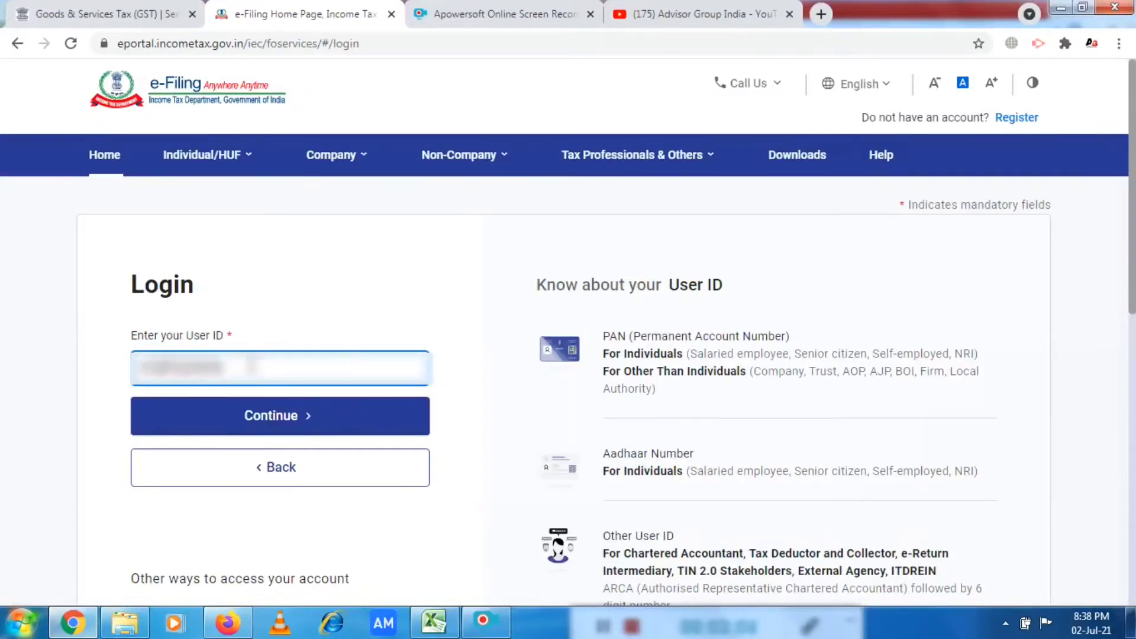
left_click(251, 417)
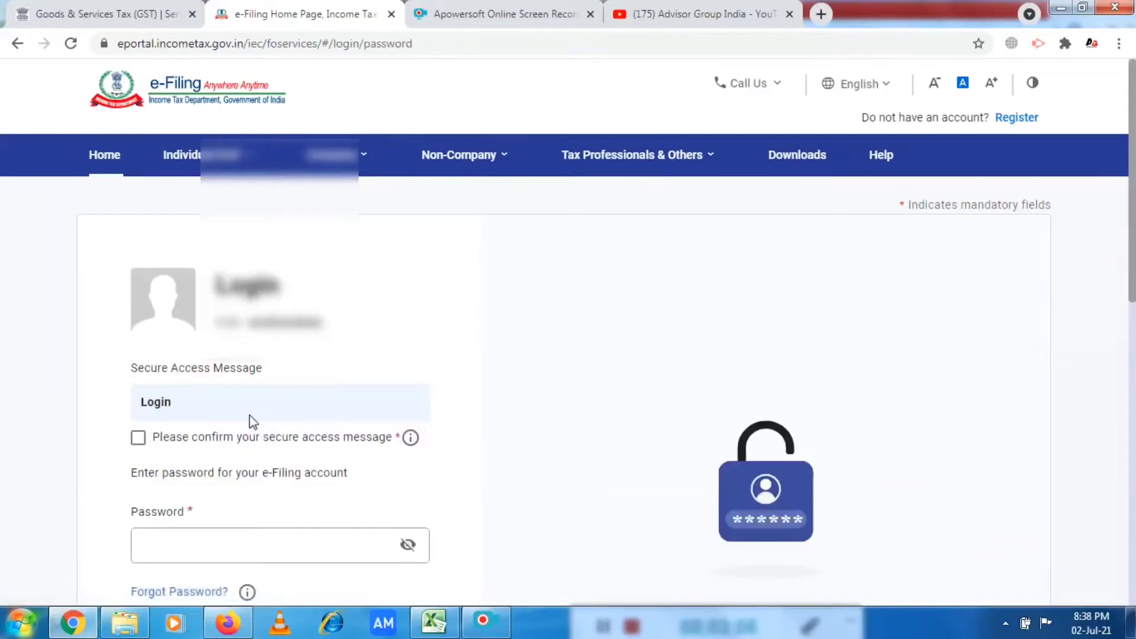
Confirm the secure access message, enter the account password and log in to the portal.
scroll(568, 355, "down", 1)
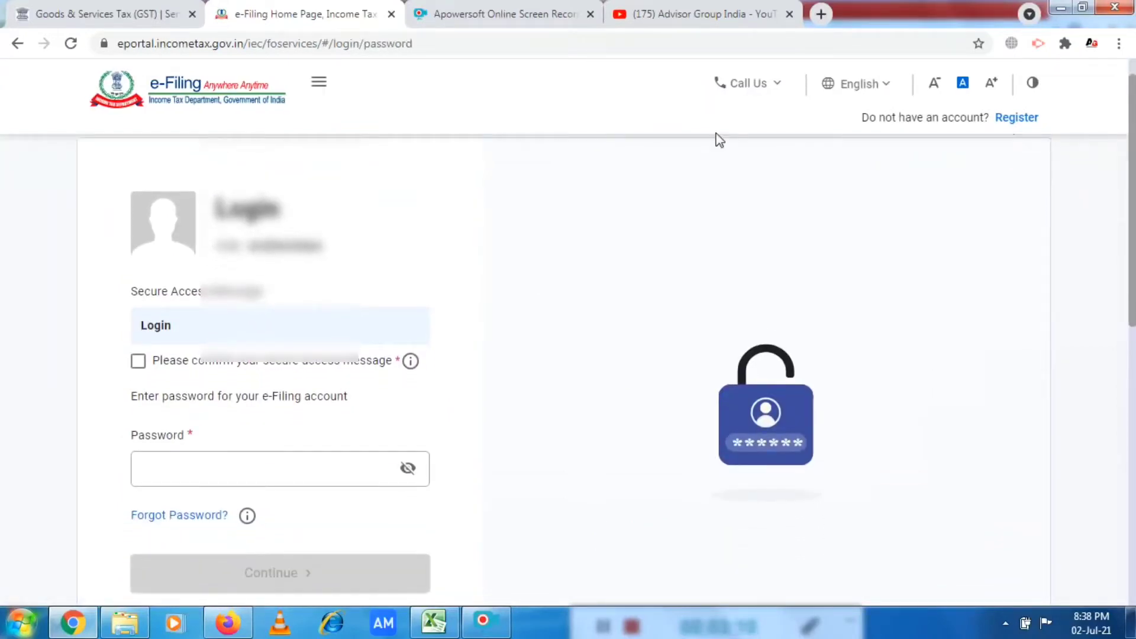
left_click(138, 361)
left_click(244, 468)
type("****")
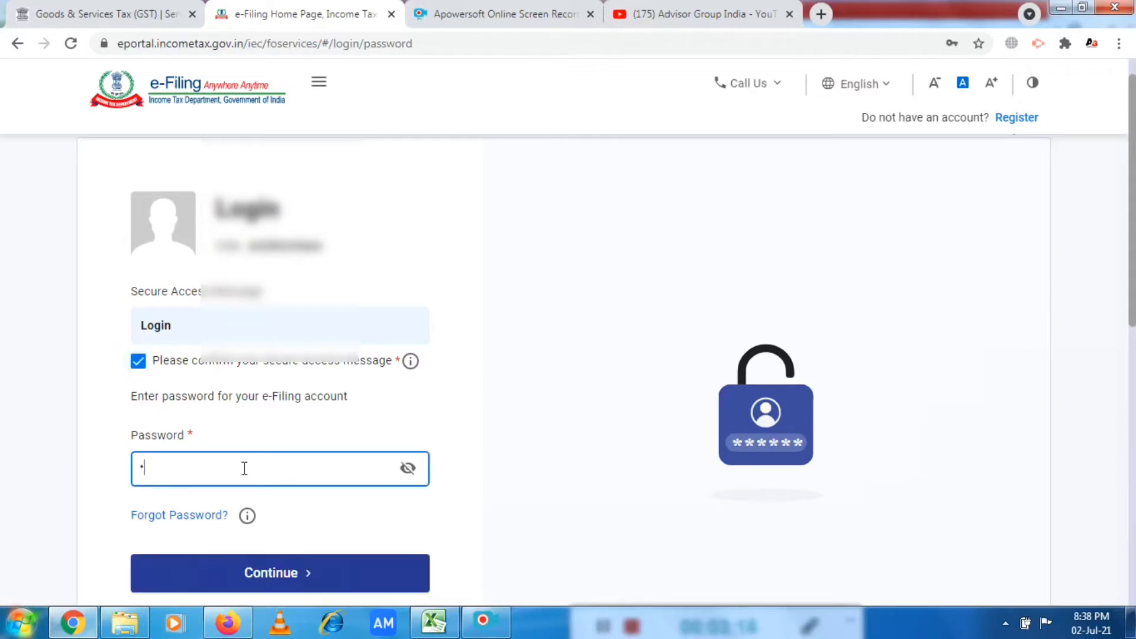
type("*****")
left_click(299, 582)
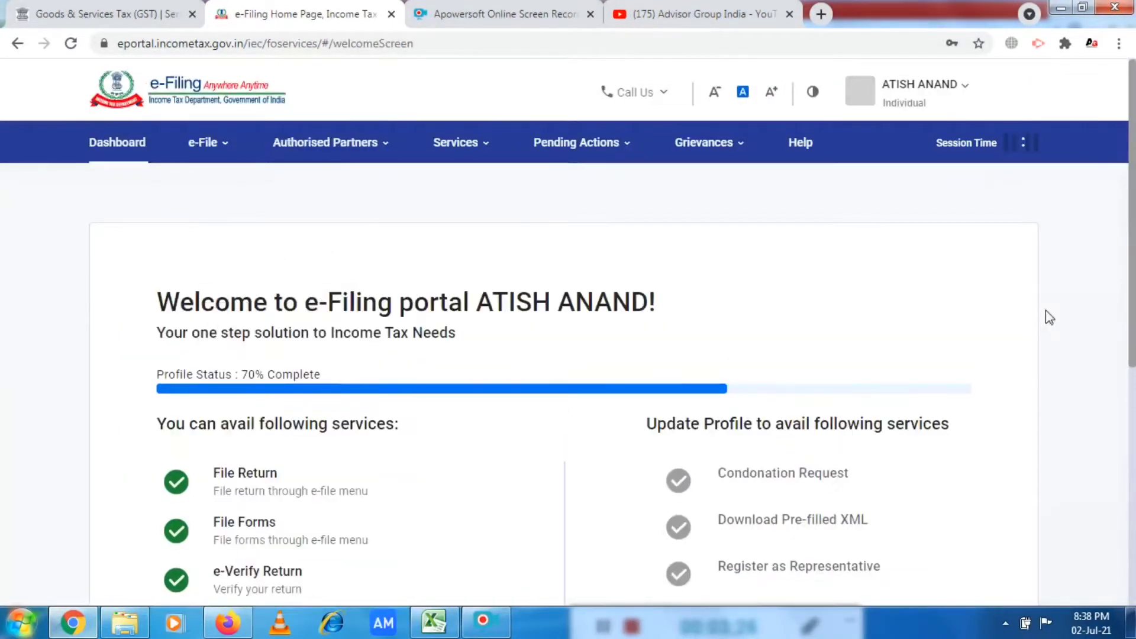
Review the services listed on the welcome page and skip the profile update to reach the dashboard.
scroll(1131, 284, "down", 2)
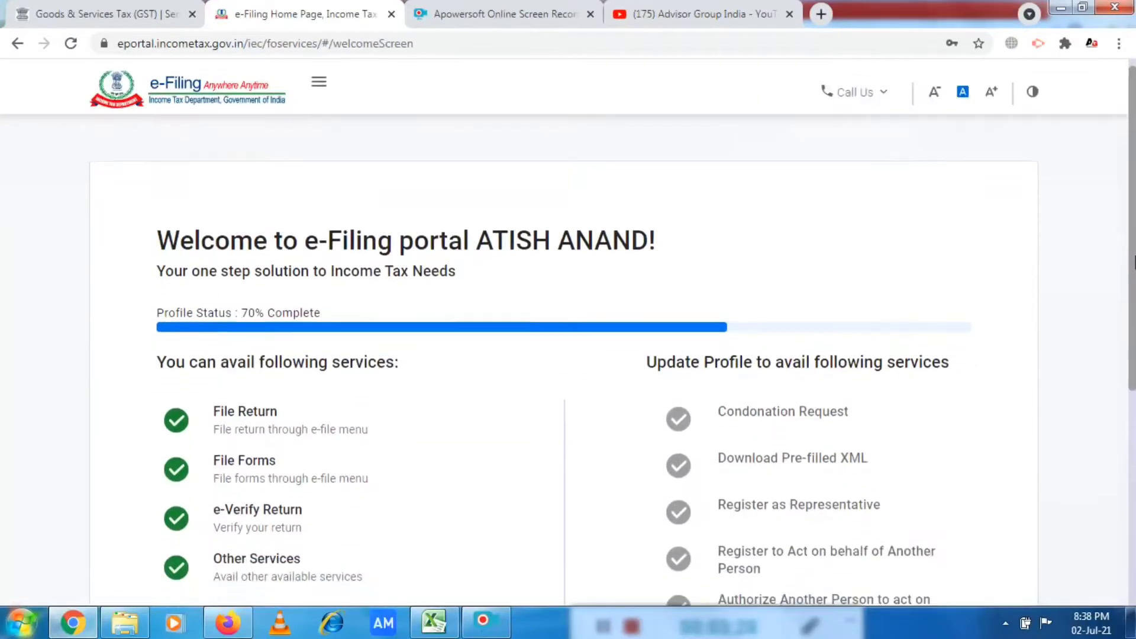
left_click_drag(1132, 302, 1132, 304)
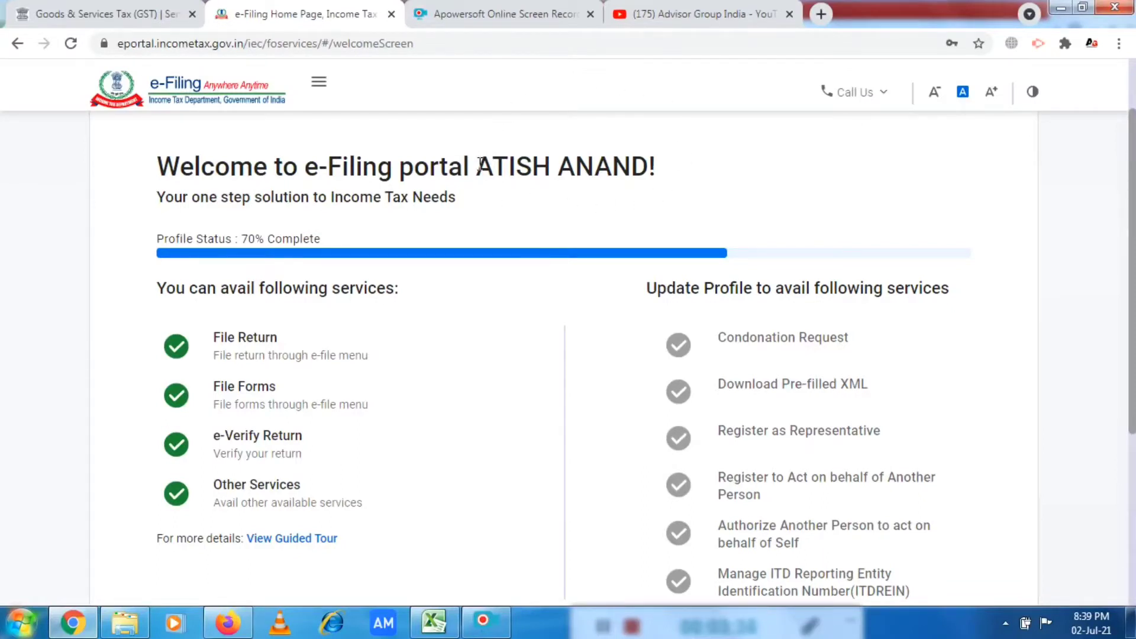
scroll(646, 354, "down", 1)
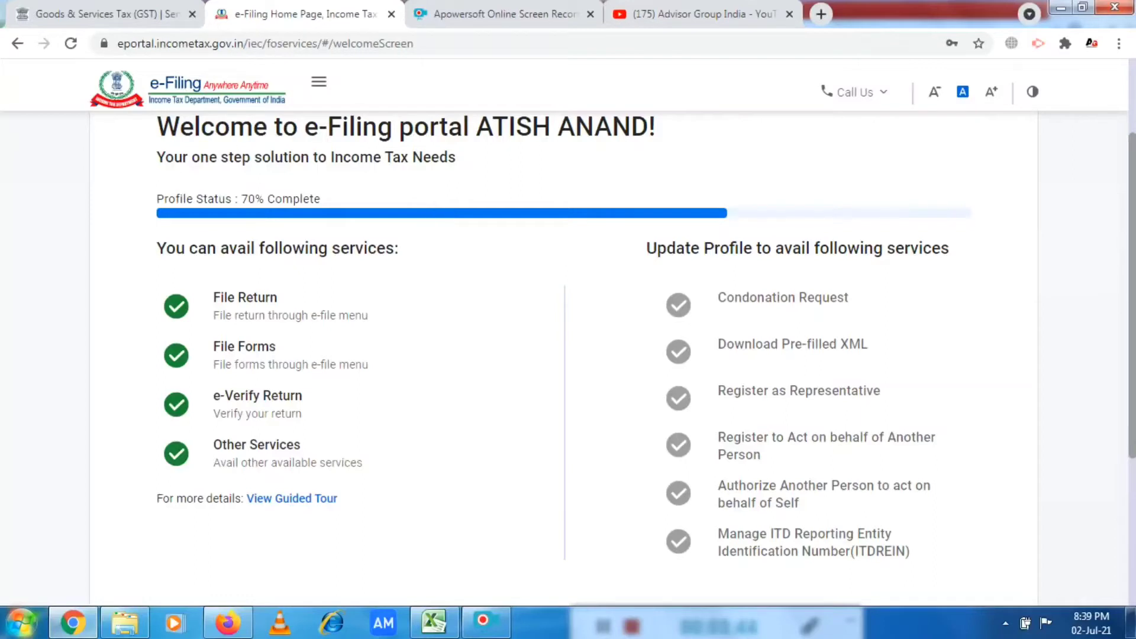
scroll(646, 334, "down", 2)
left_click_drag(1132, 360, 1132, 396)
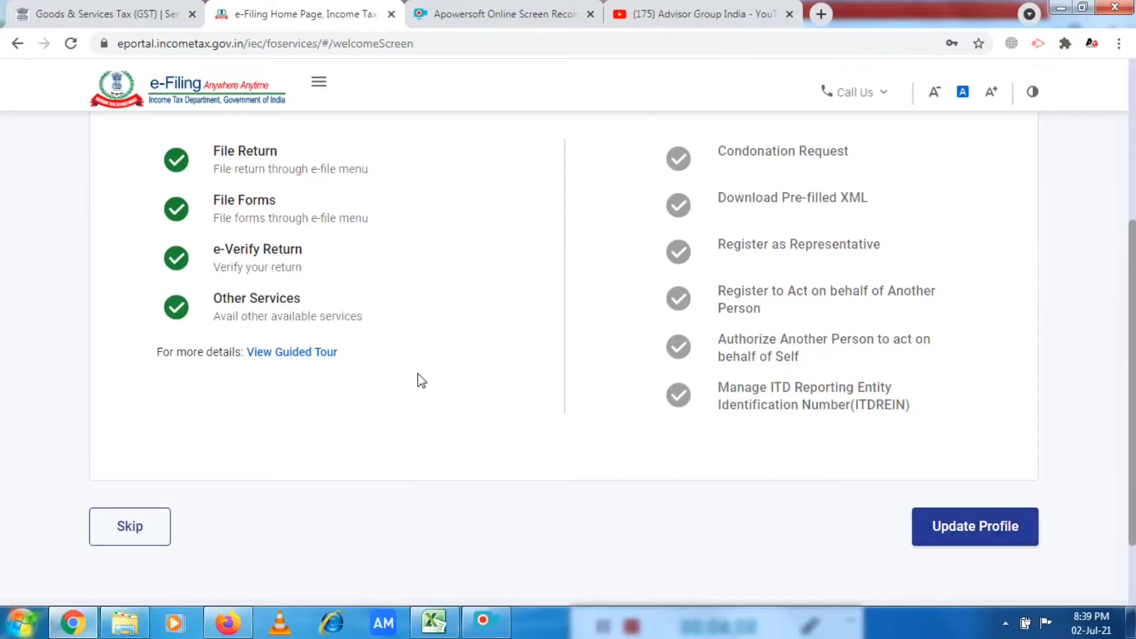
left_click(133, 530)
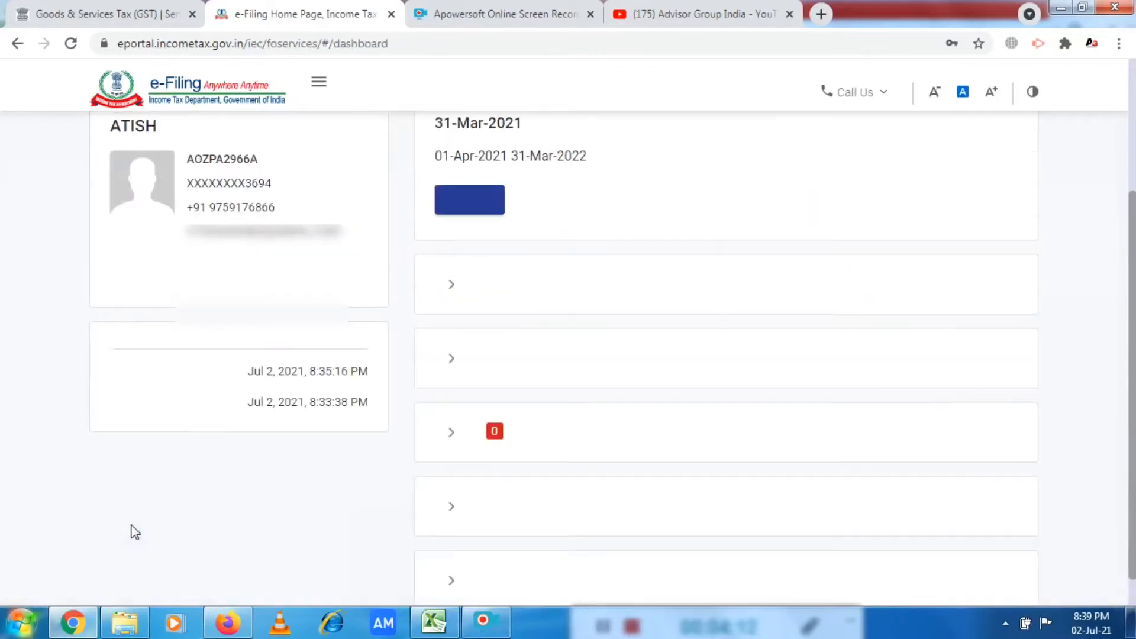
Dismiss the YouTube notifications and the Windows color scheme prompt covering the dashboard.
left_click_drag(1133, 236, 1132, 249)
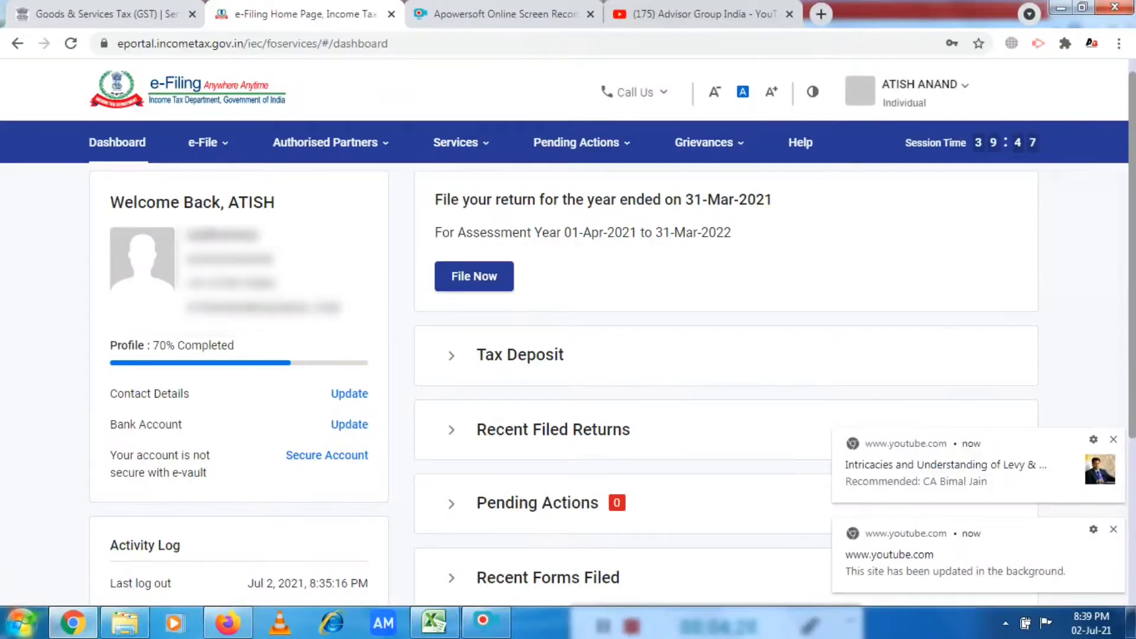
left_click(1113, 440)
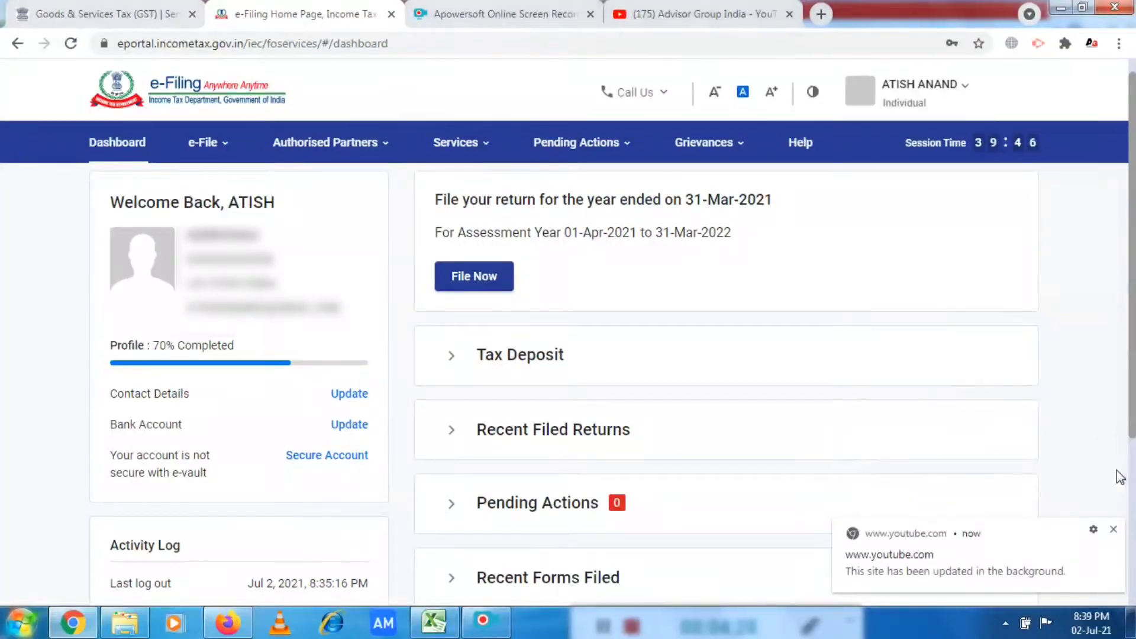
left_click(1113, 529)
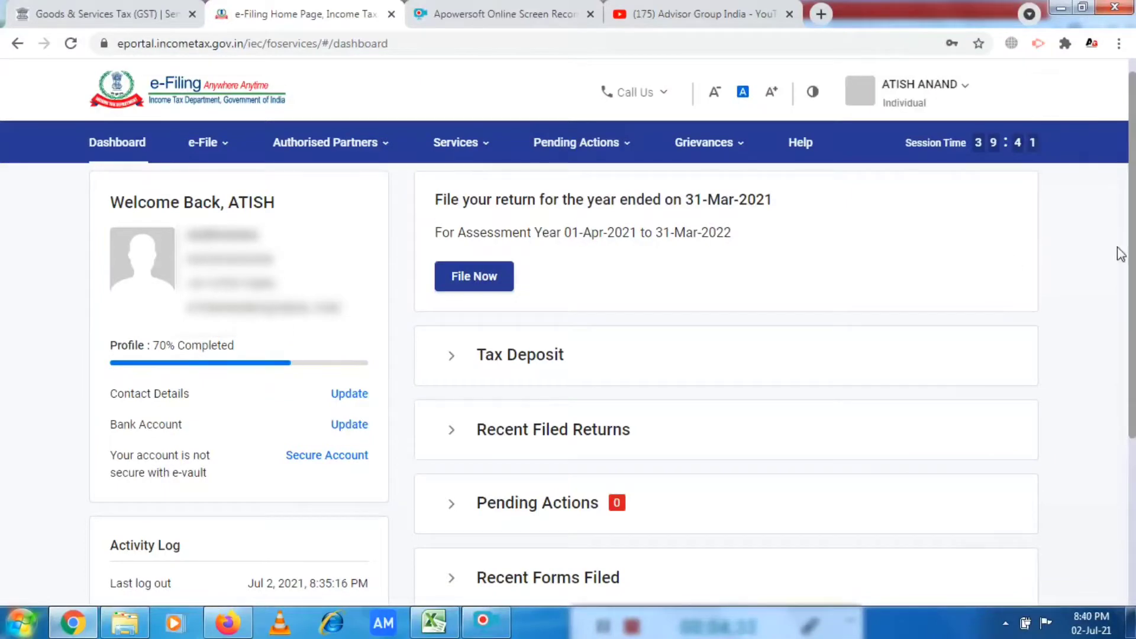
left_click_drag(1131, 255, 1132, 255)
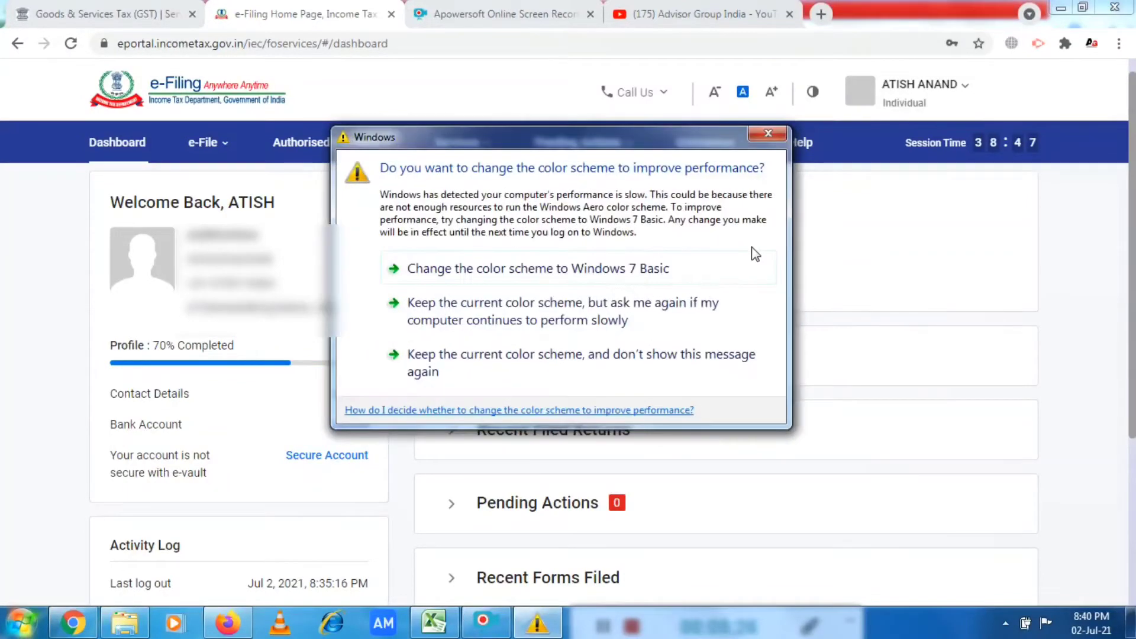
left_click(767, 133)
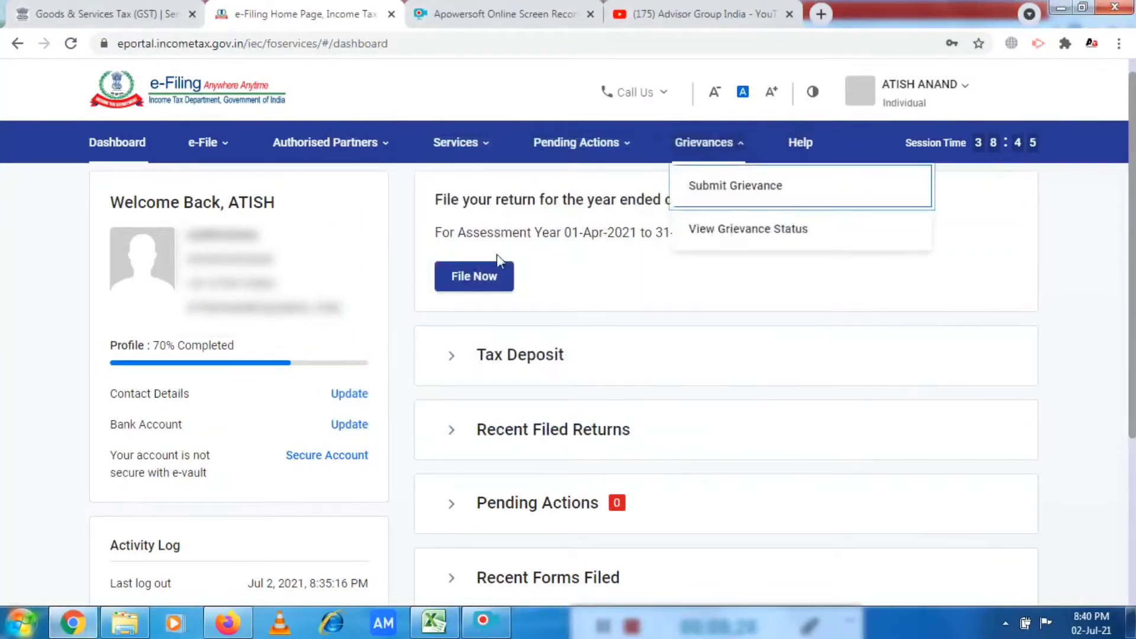
Start filing an income tax return from the dashboard for assessment year 2021-22 (Current A.Y.) and continue to the filing mode.
left_click(474, 276)
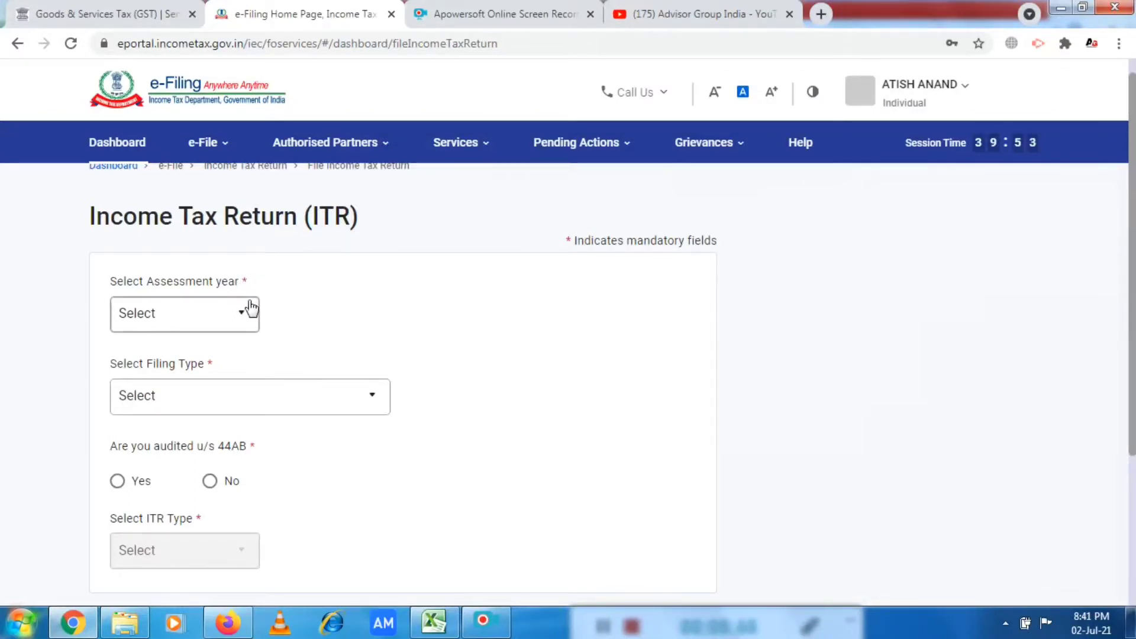
left_click(224, 328)
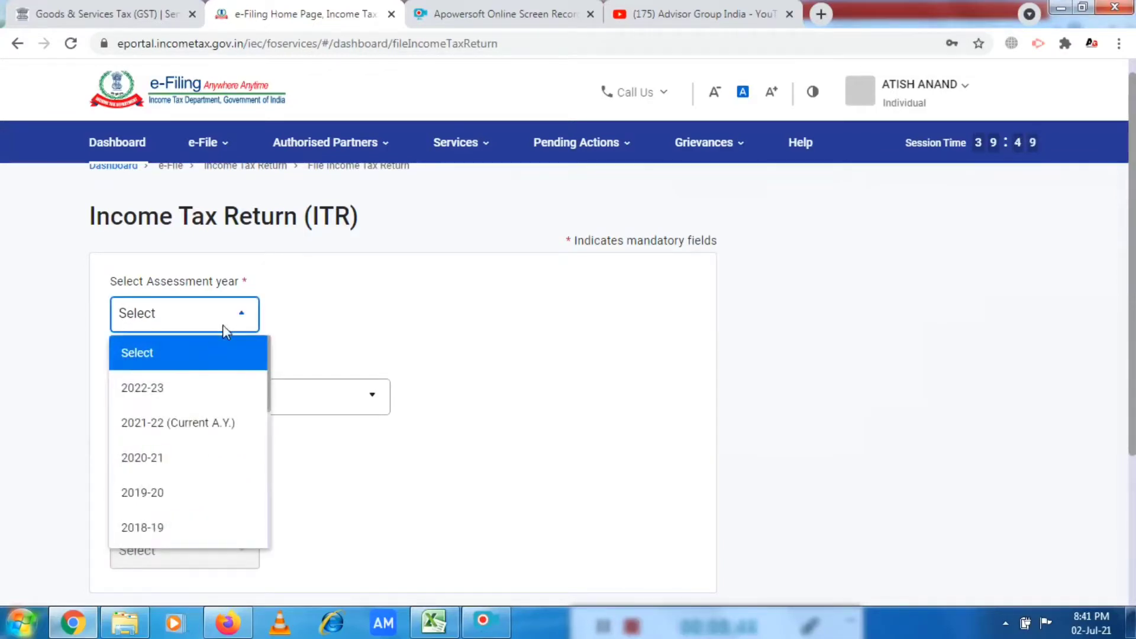
left_click(200, 435)
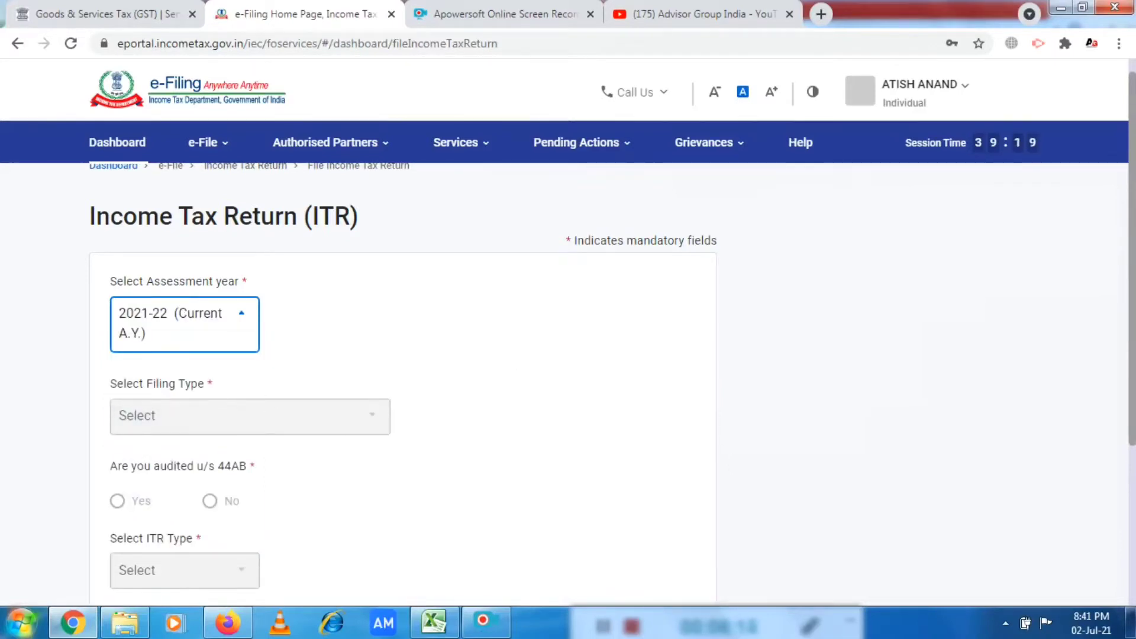
scroll(736, 462, "down", 3)
left_click(643, 496)
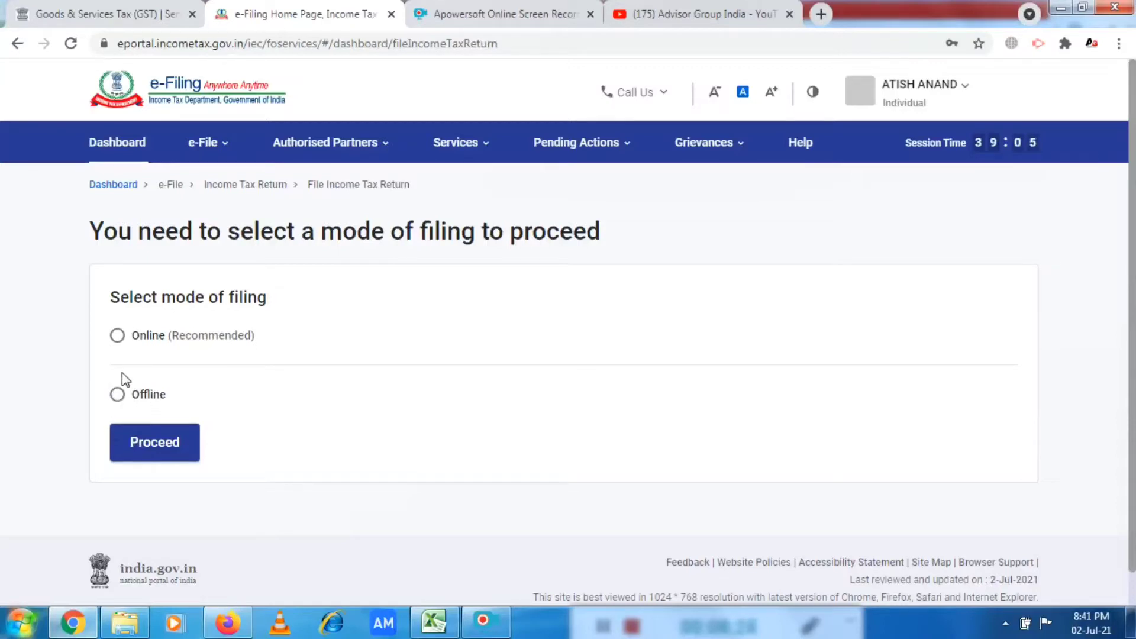
Choose the Online filing mode and start a new filing instead of resuming the saved draft.
left_click(118, 336)
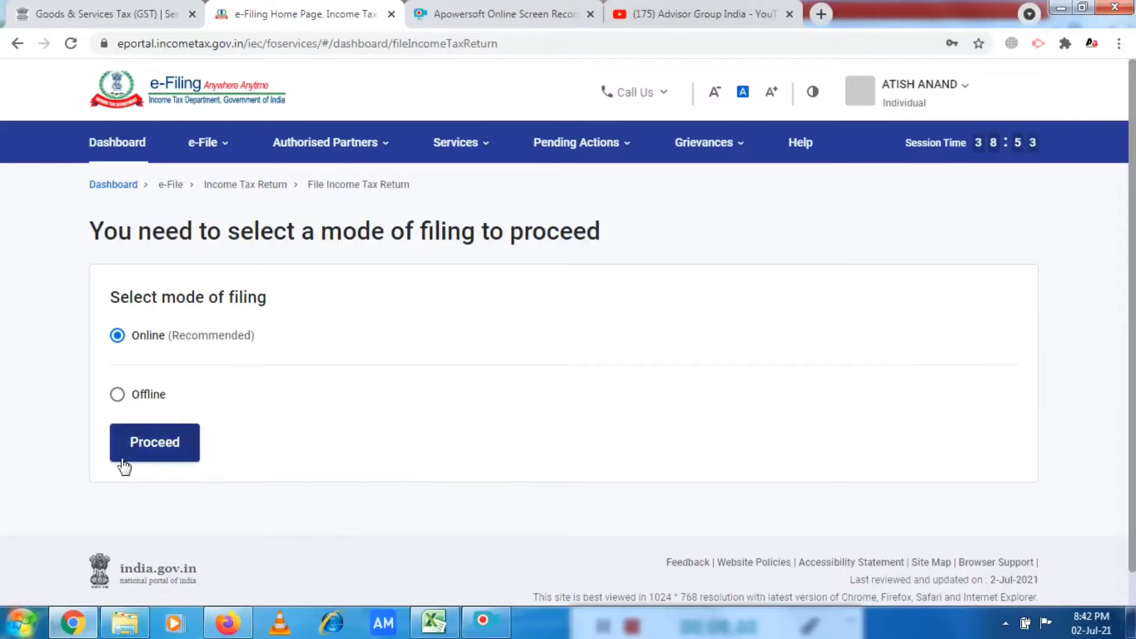
left_click(165, 453)
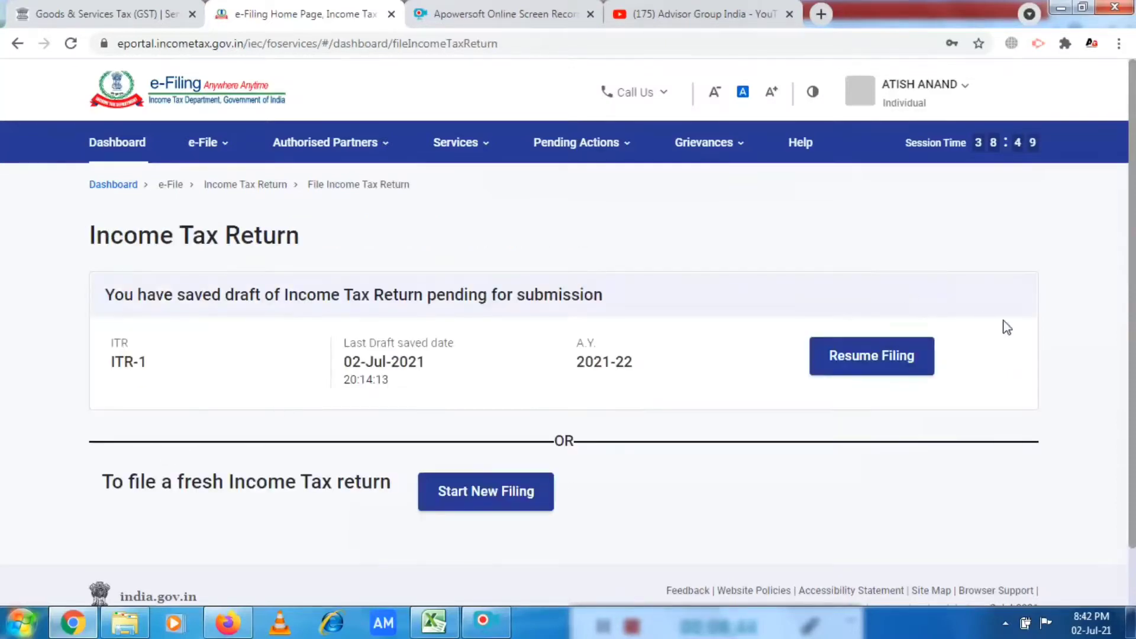
mouse_move(1133, 329)
left_mouse_down()
mouse_move(1133, 355)
mouse_move(1132, 329)
left_mouse_up()
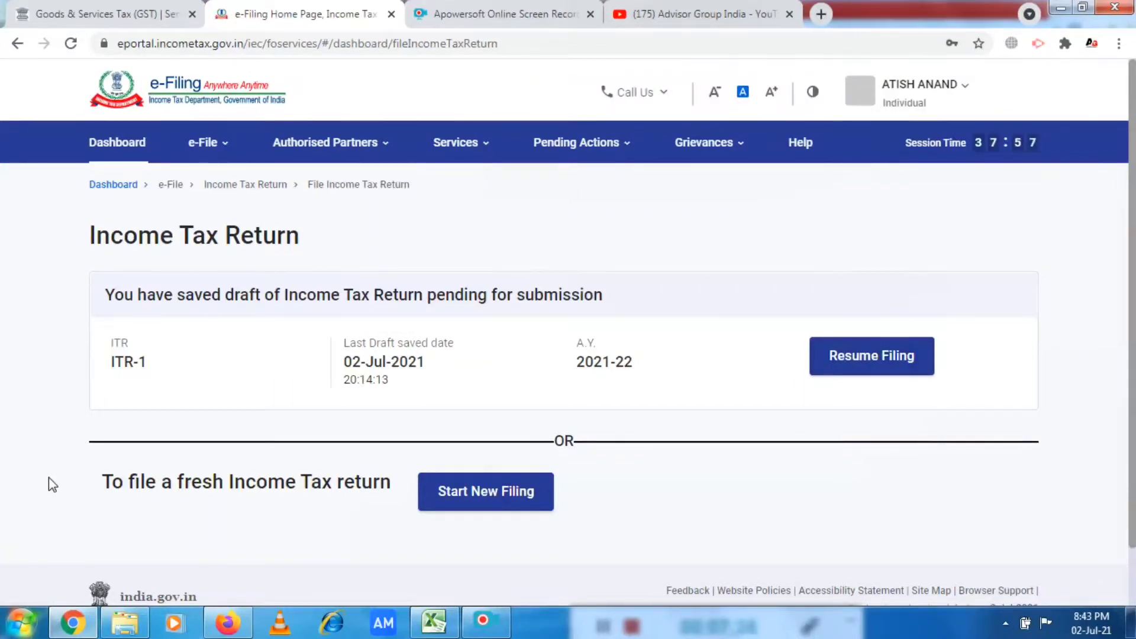
left_click(505, 500)
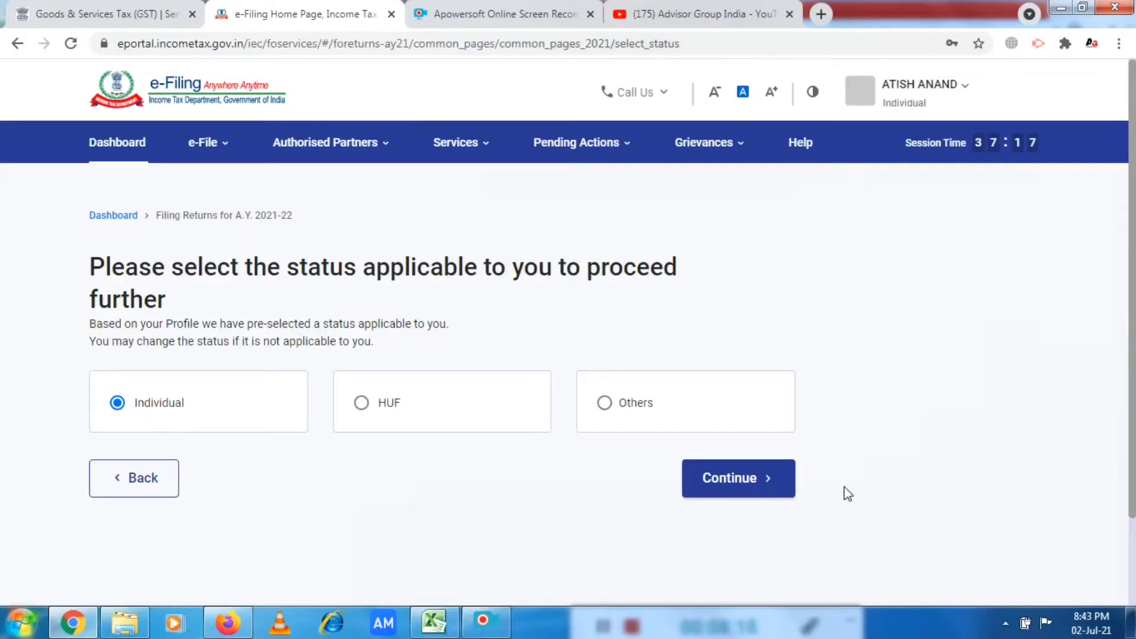
Continue with the Individual status and select ITR - 1 as the form to file.
left_click(766, 490)
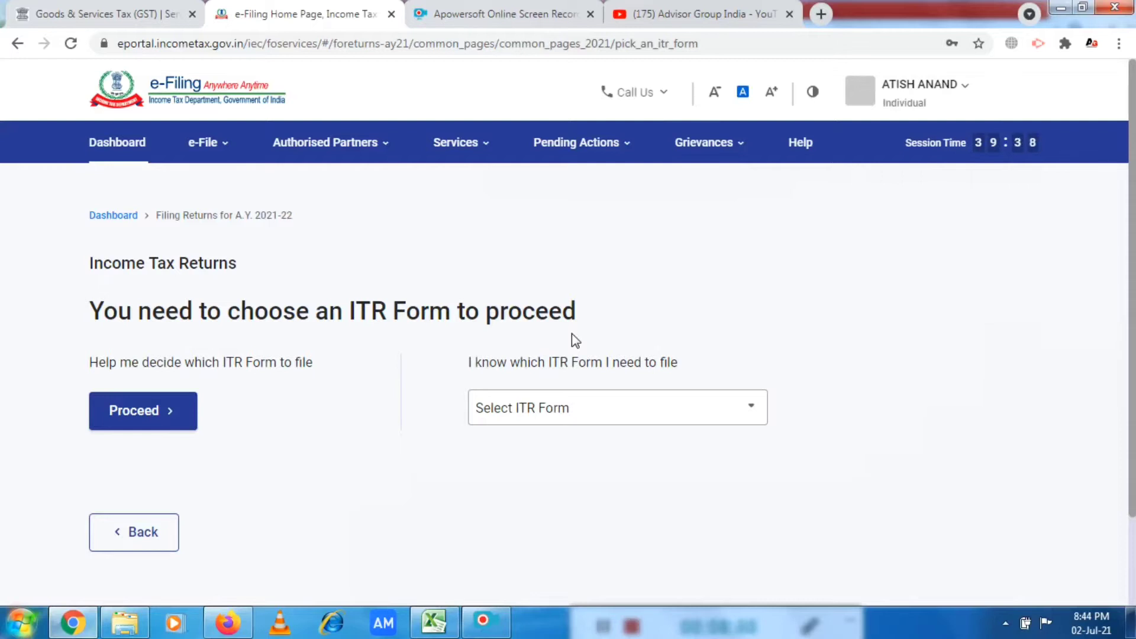
left_click(563, 417)
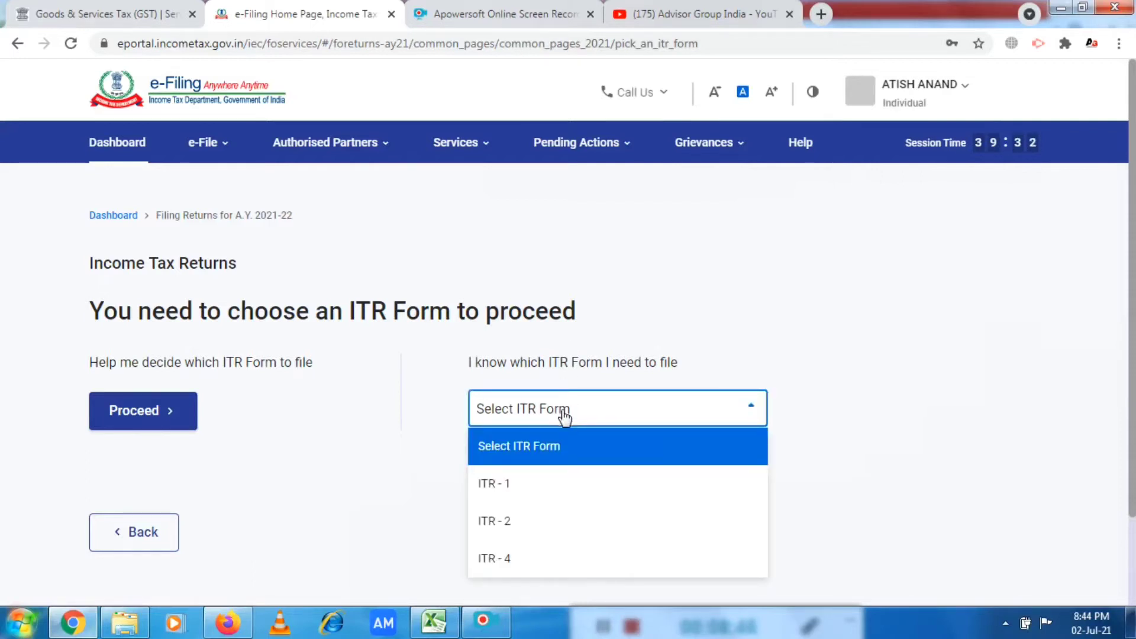
left_click(535, 484)
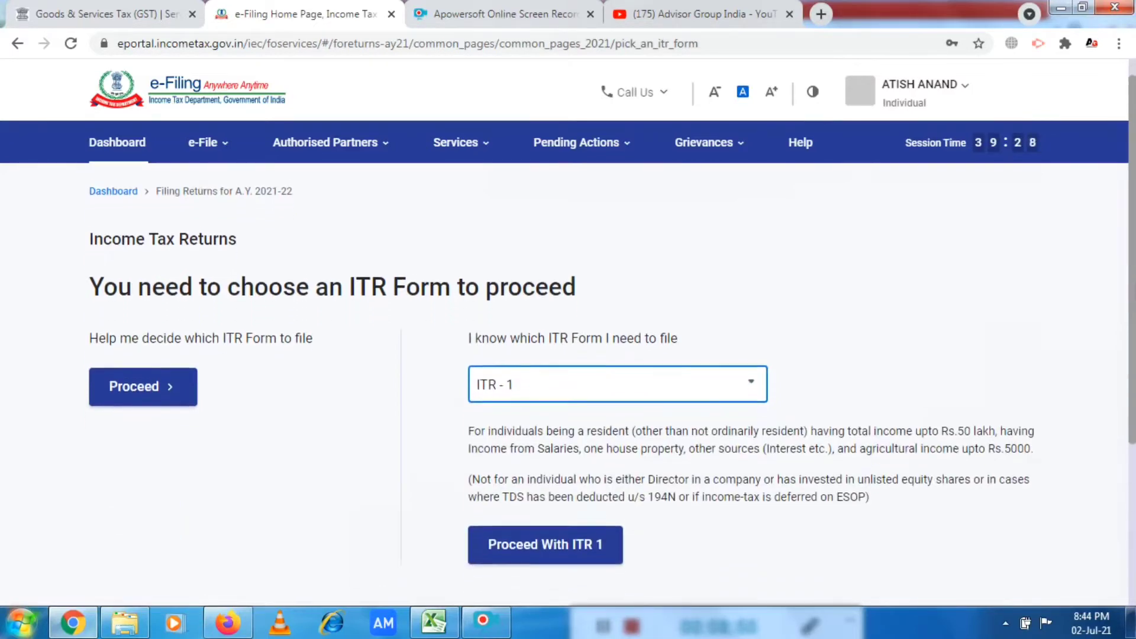
Examine the ITR-1 eligibility description, highlighting the resident condition and the total income limit, and dismiss the Windows color scheme prompt.
scroll(1130, 351, "down", 1)
left_click_drag(1130, 350, 1130, 438)
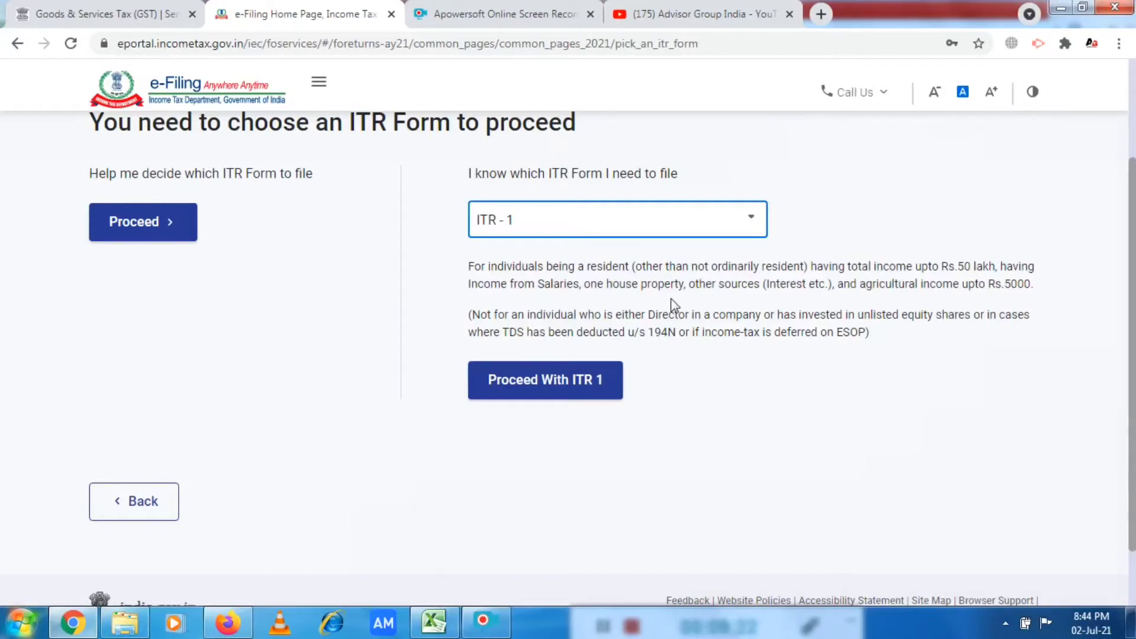
left_click_drag(628, 271, 592, 267)
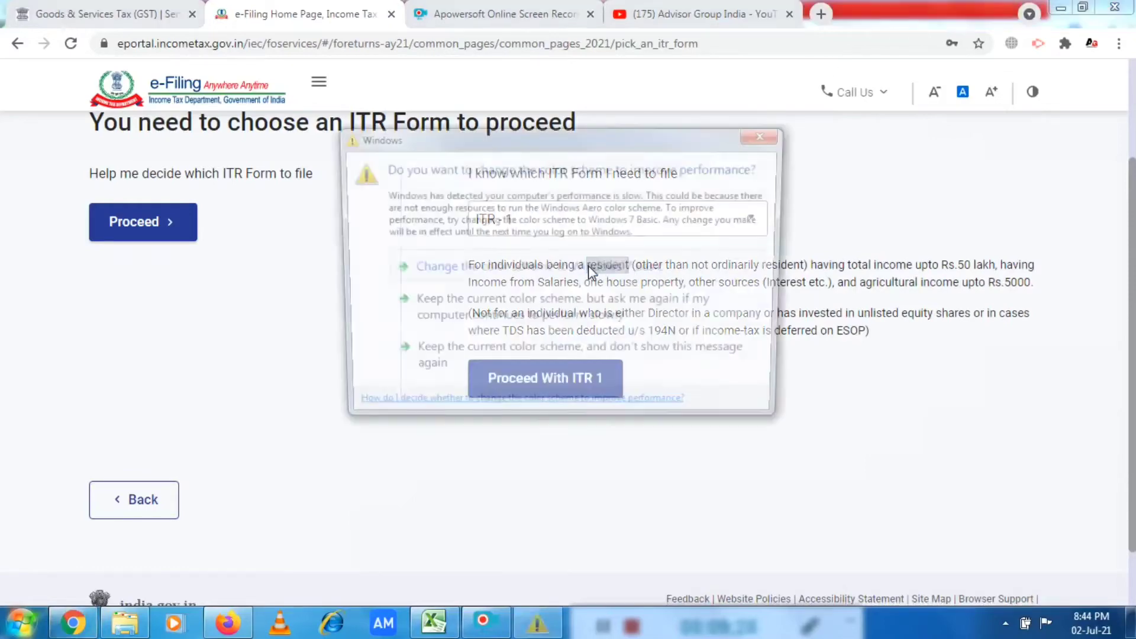
left_click(768, 133)
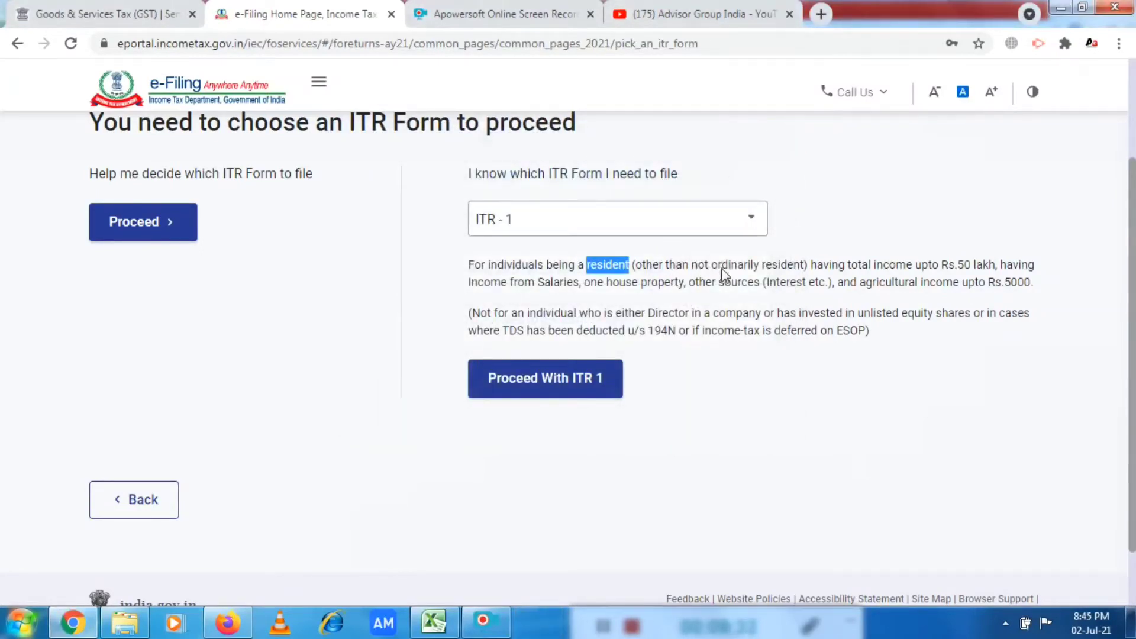
left_click(805, 278)
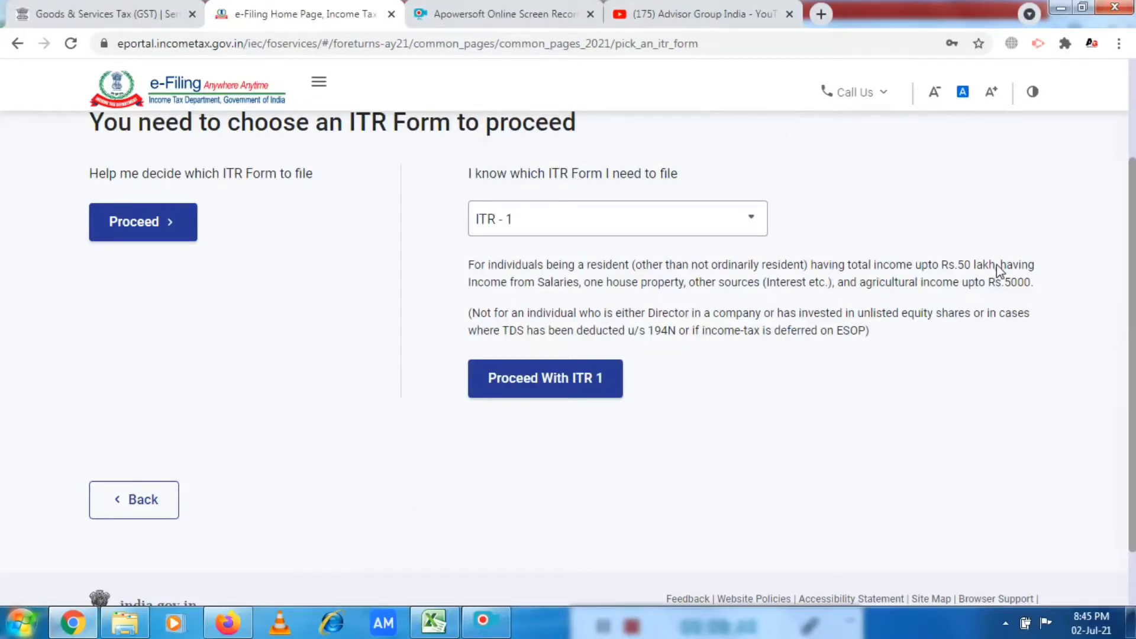
left_click_drag(1002, 270, 918, 268)
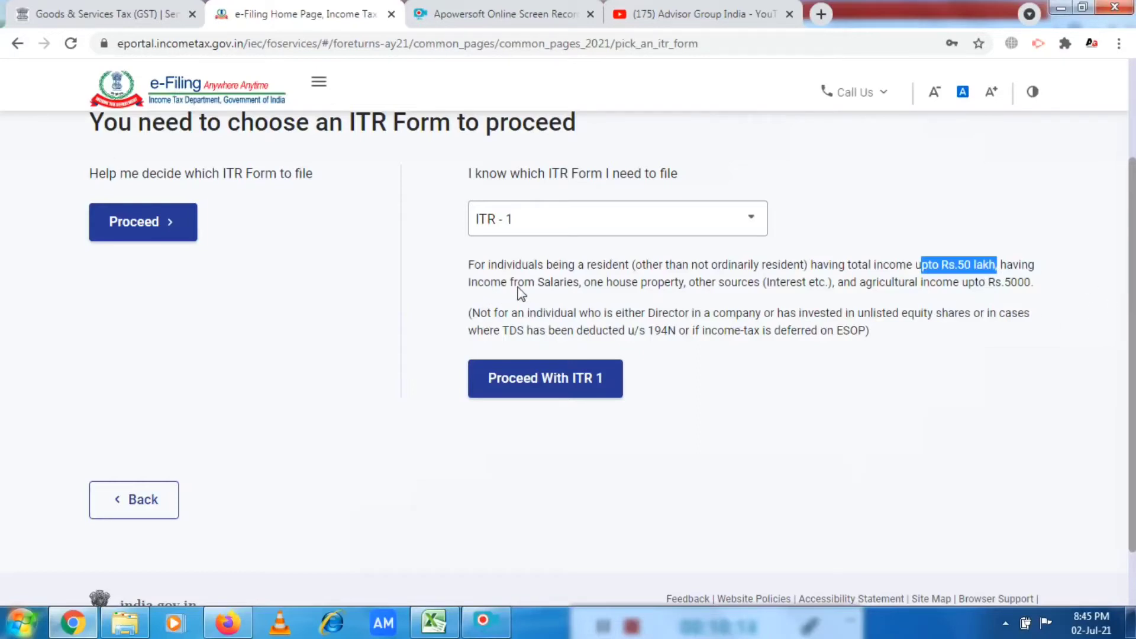
Dismiss the Windows color scheme prompts and proceed with ITR 1.
left_click(586, 292)
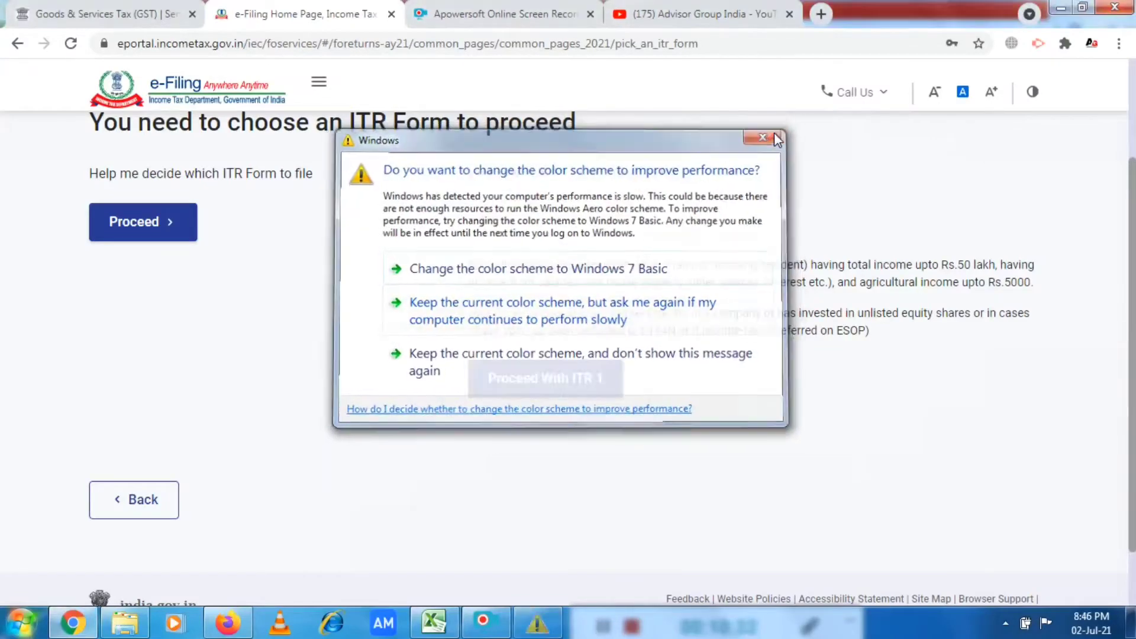
left_click(763, 138)
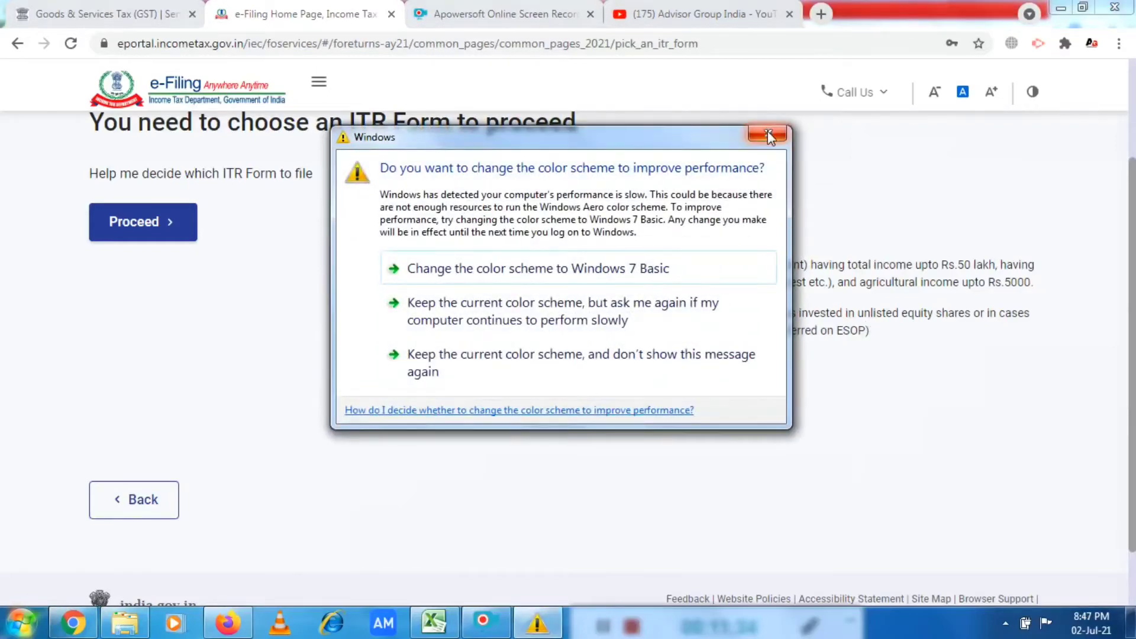
left_click(766, 135)
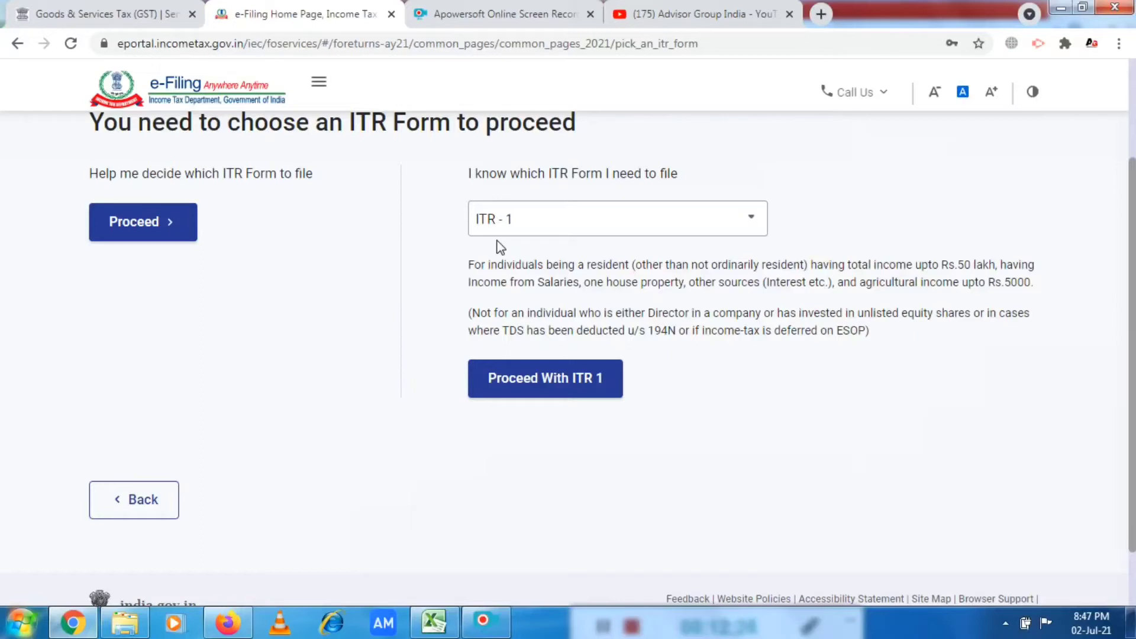
left_click(519, 391)
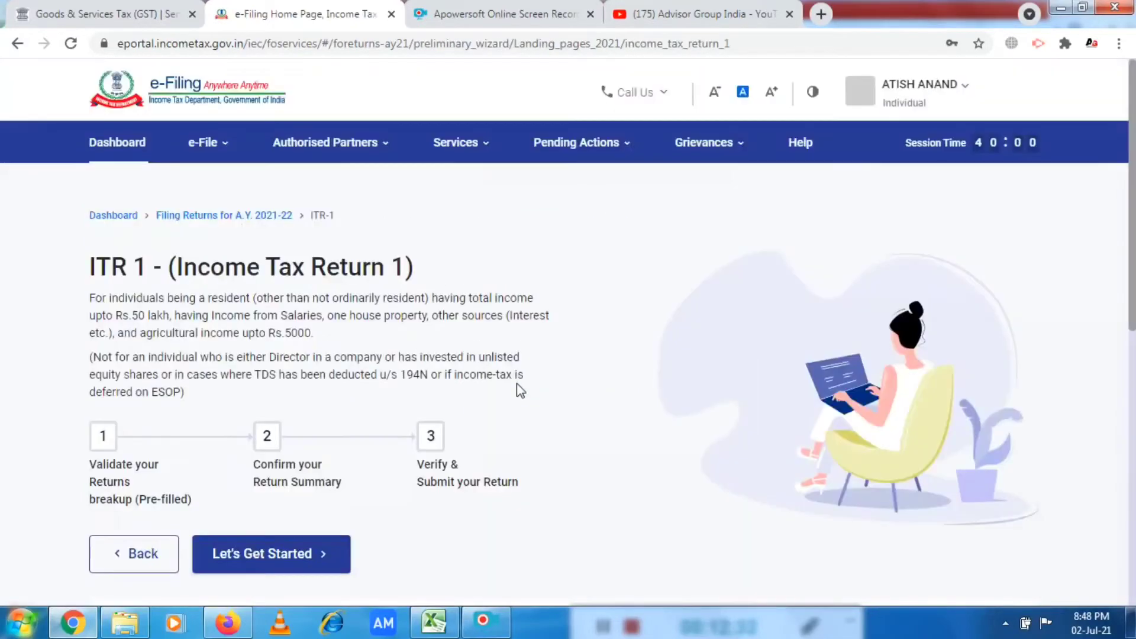
Review the eligibility and exclusion paragraphs on the ITR 1 introduction page, dismiss the Windows prompt, and get started with the return.
scroll(613, 324, "down", 2)
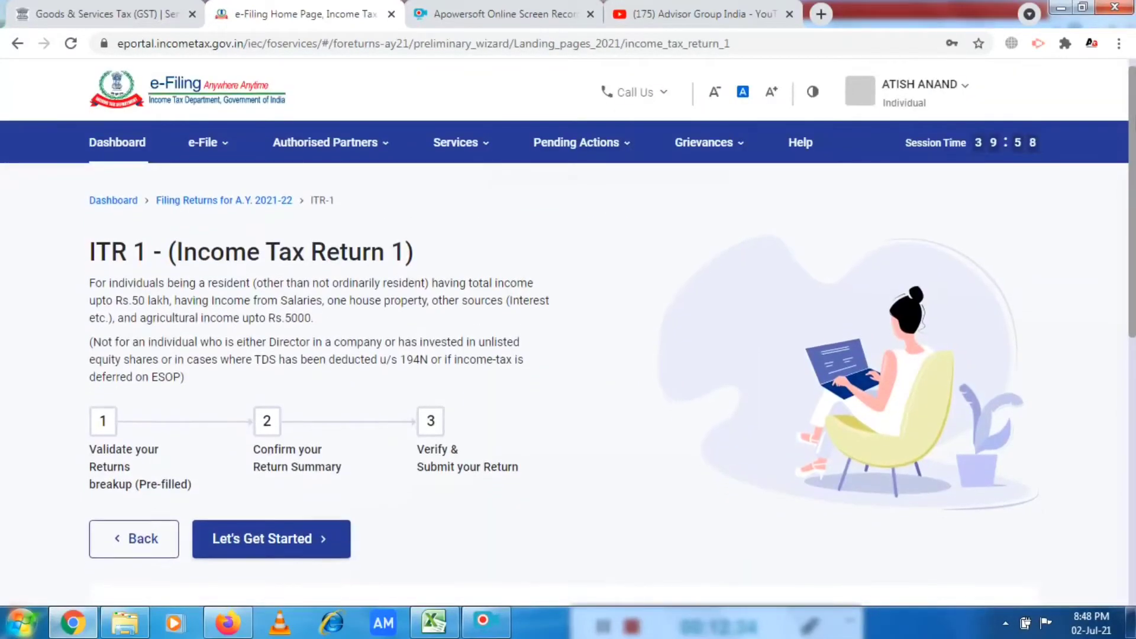
scroll(613, 331, "down", 1)
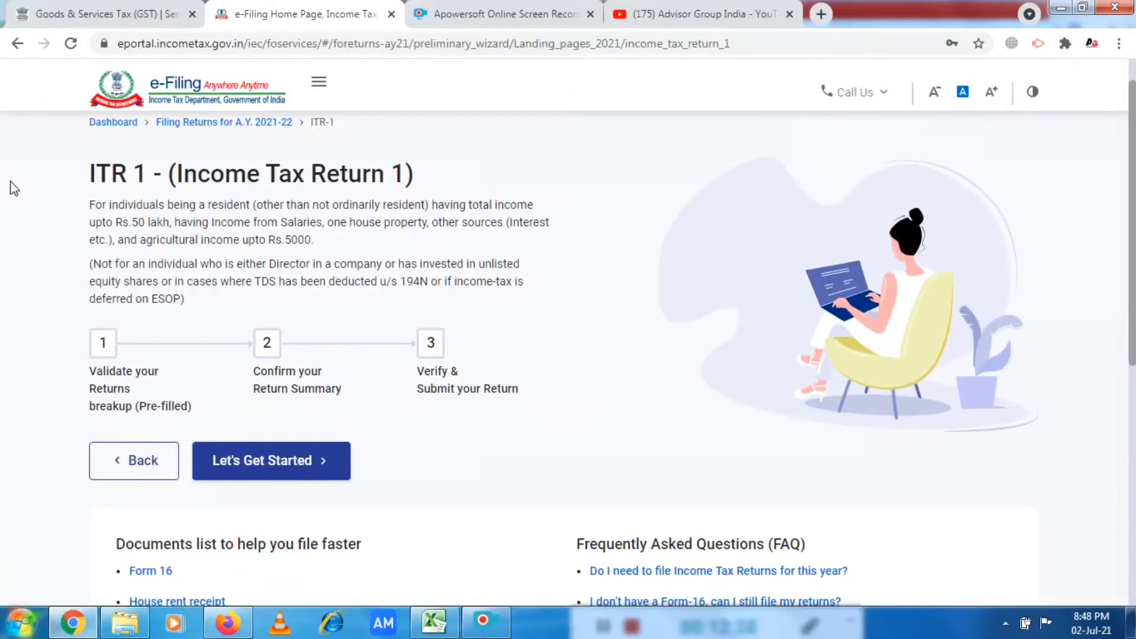
left_click_drag(89, 207, 325, 248)
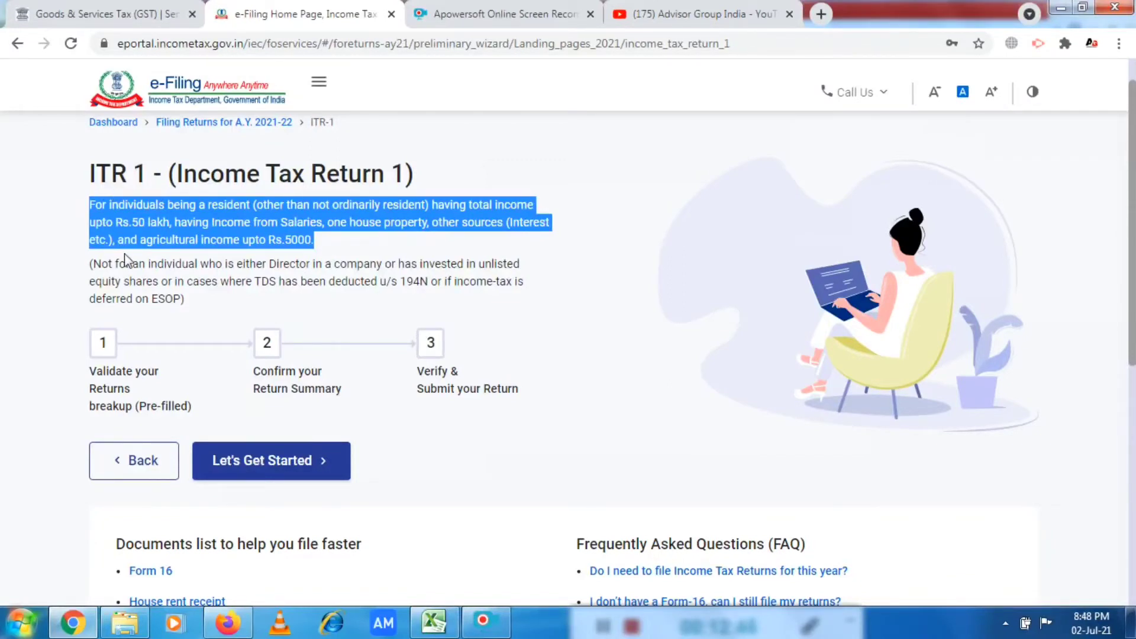
left_click_drag(90, 264, 244, 313)
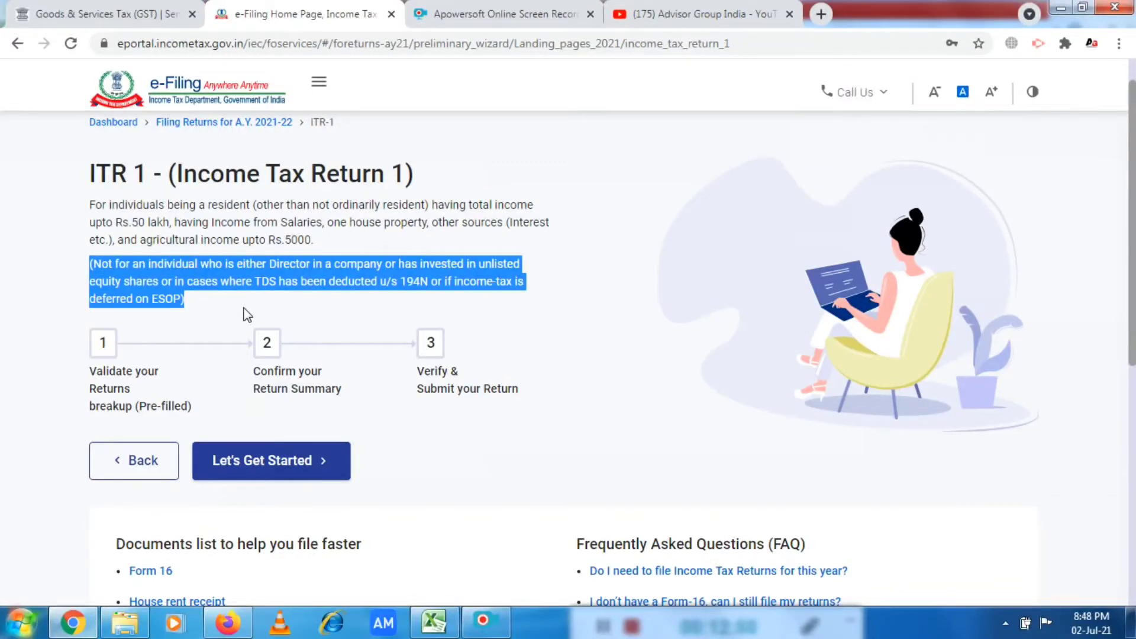
scroll(246, 315, "down", 2)
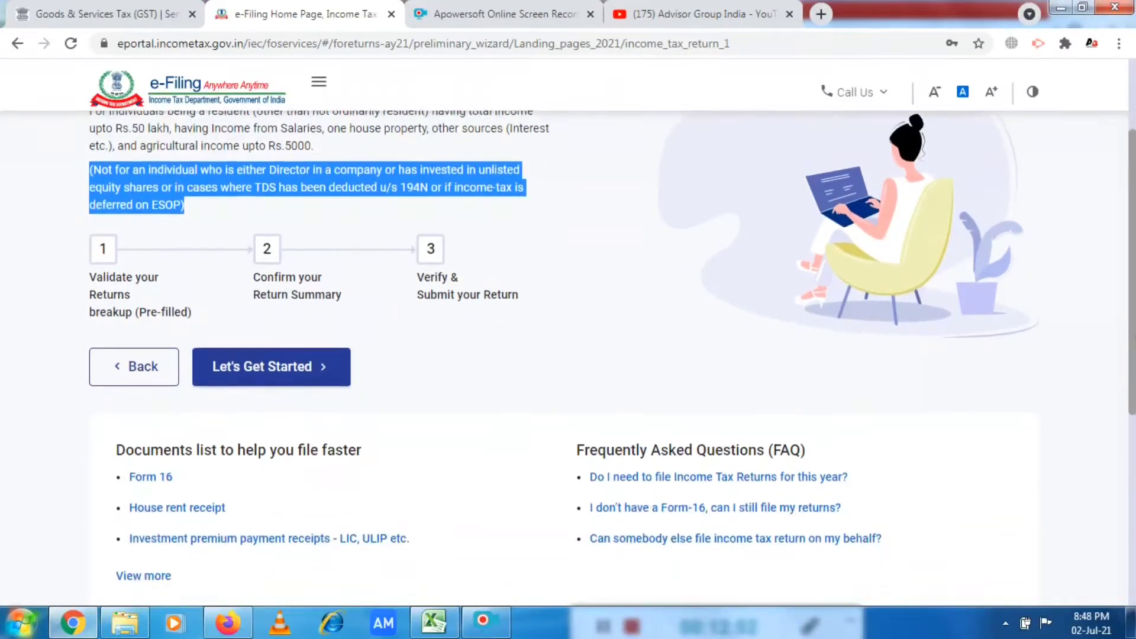
scroll(612, 344, "down", 1)
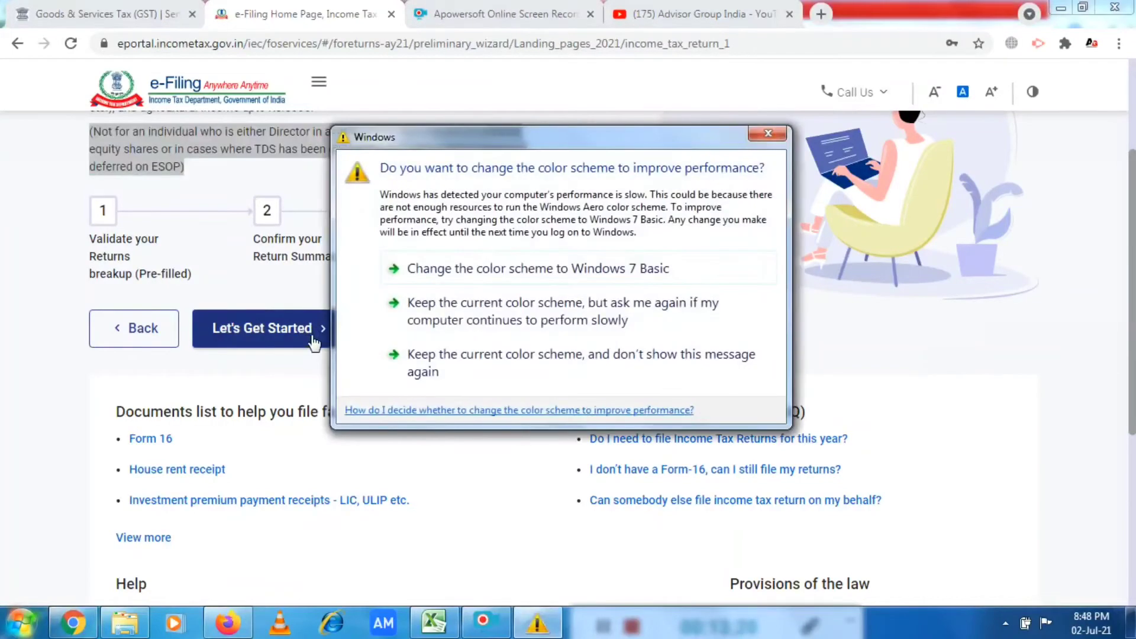
left_click(769, 133)
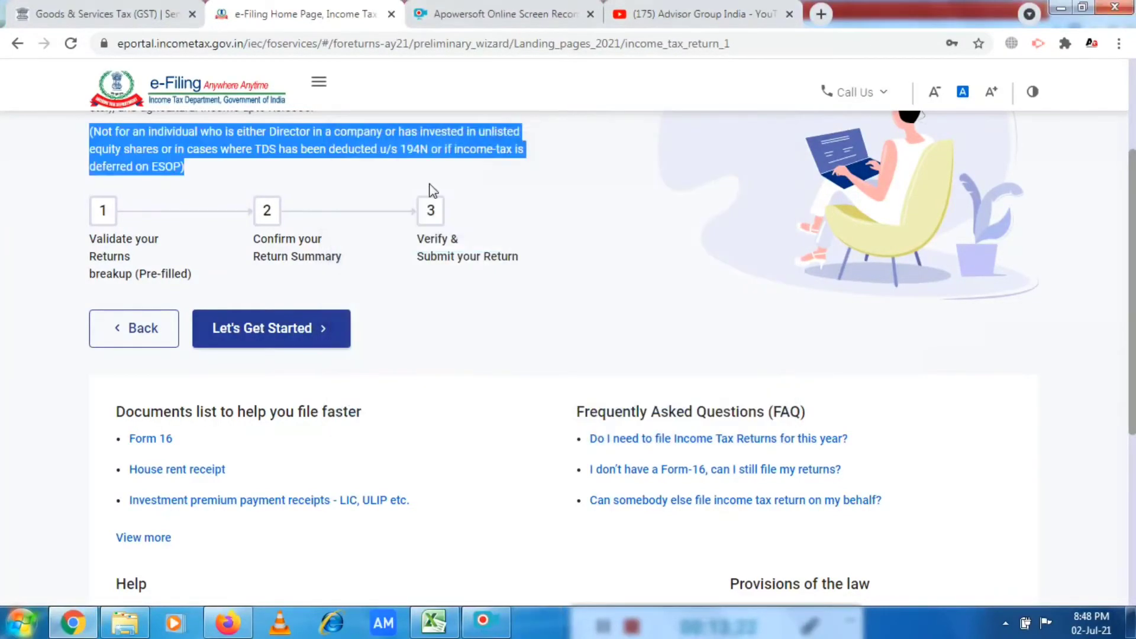
left_click(271, 328)
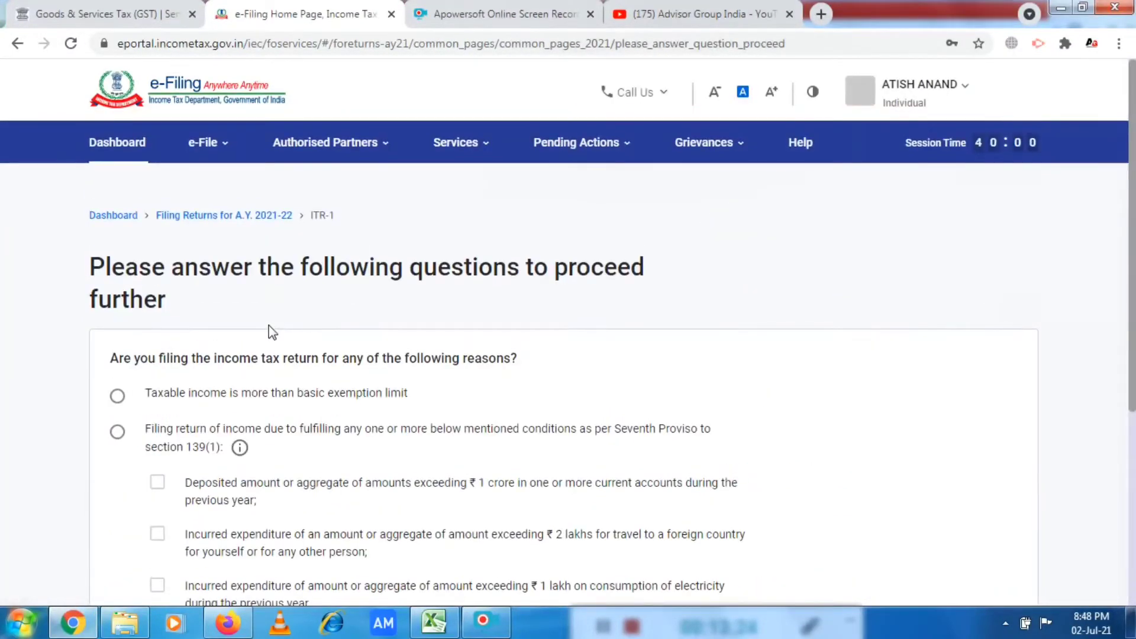
Choose "Taxable income is more than basic exemption limit" as the reason for filing the return and continue.
scroll(568, 332, "down", 1)
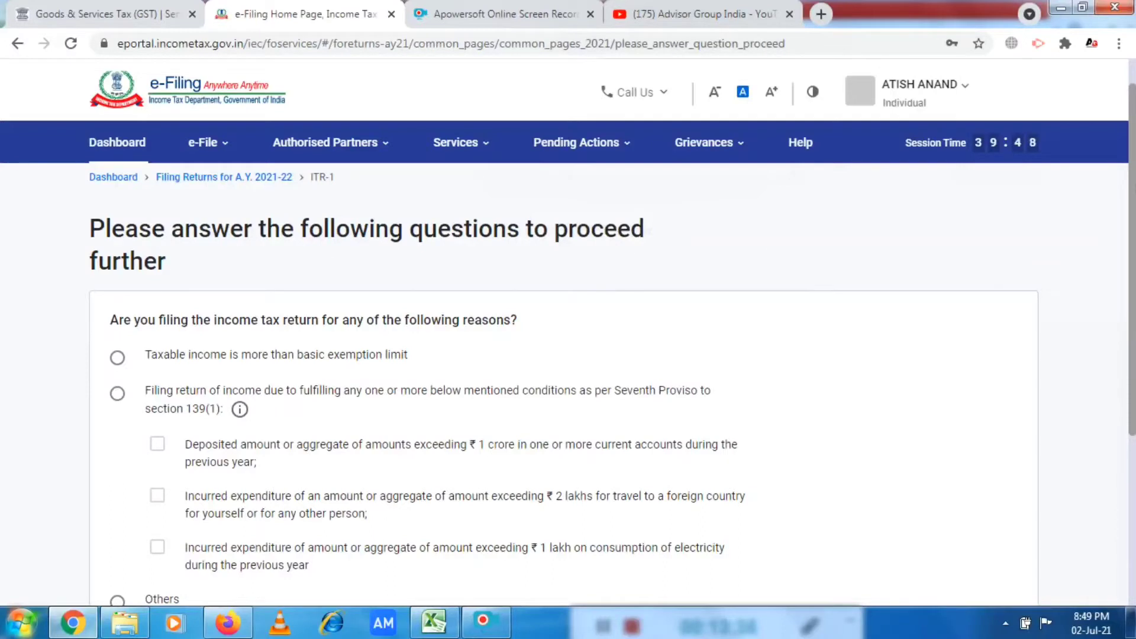
scroll(568, 355, "down", 1)
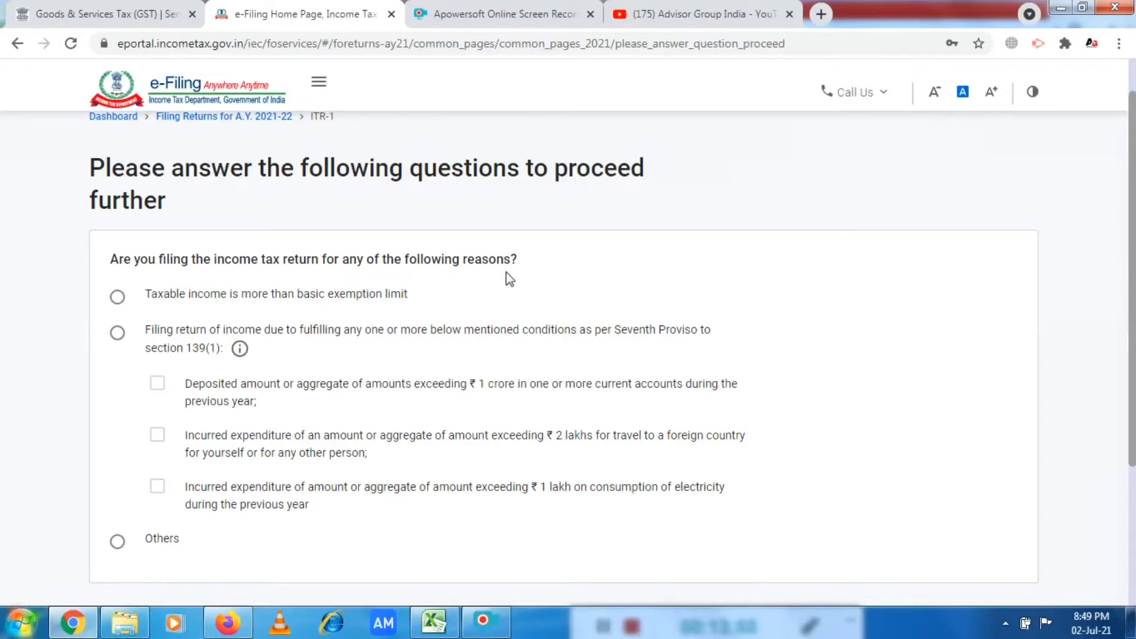
scroll(1134, 375, "down", 1)
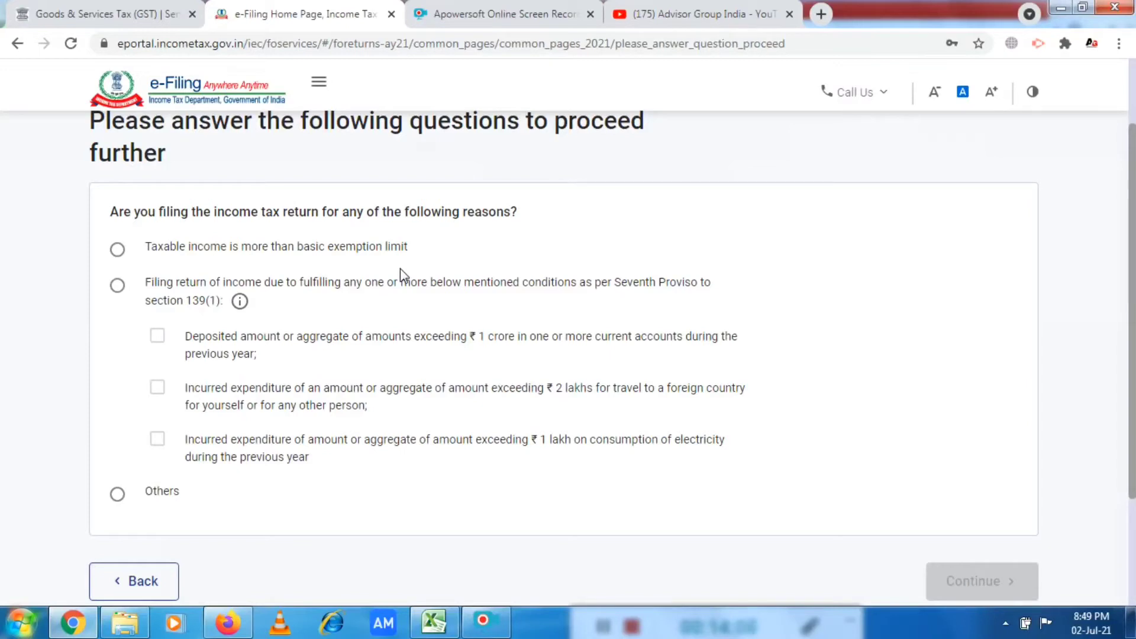
left_click(116, 251)
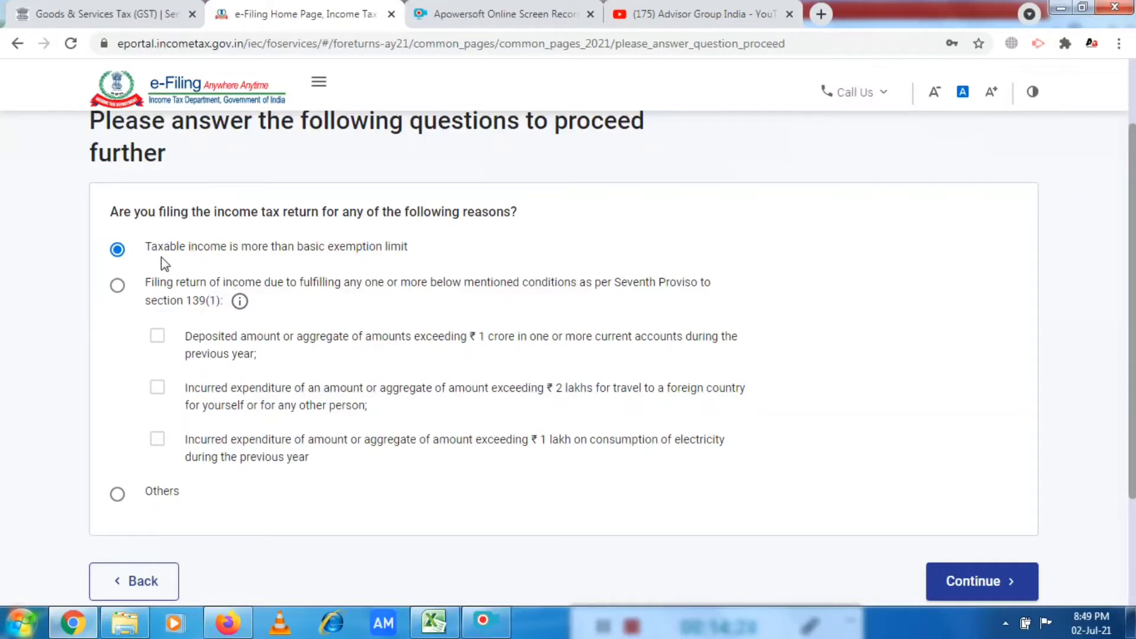
scroll(1007, 334, "down", 1)
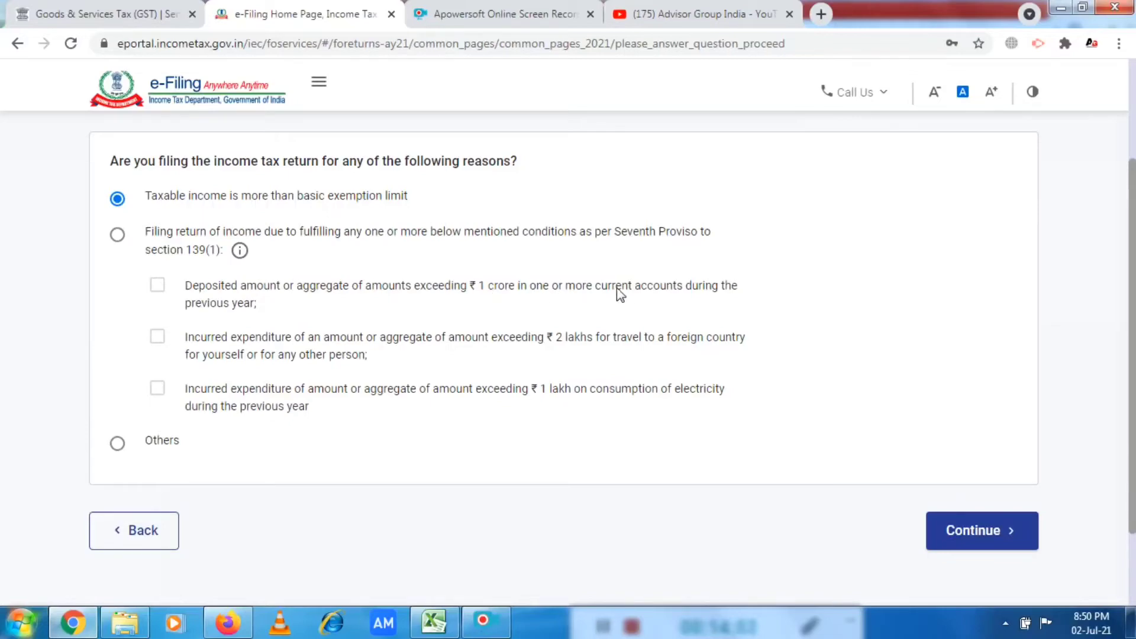
left_click(767, 134)
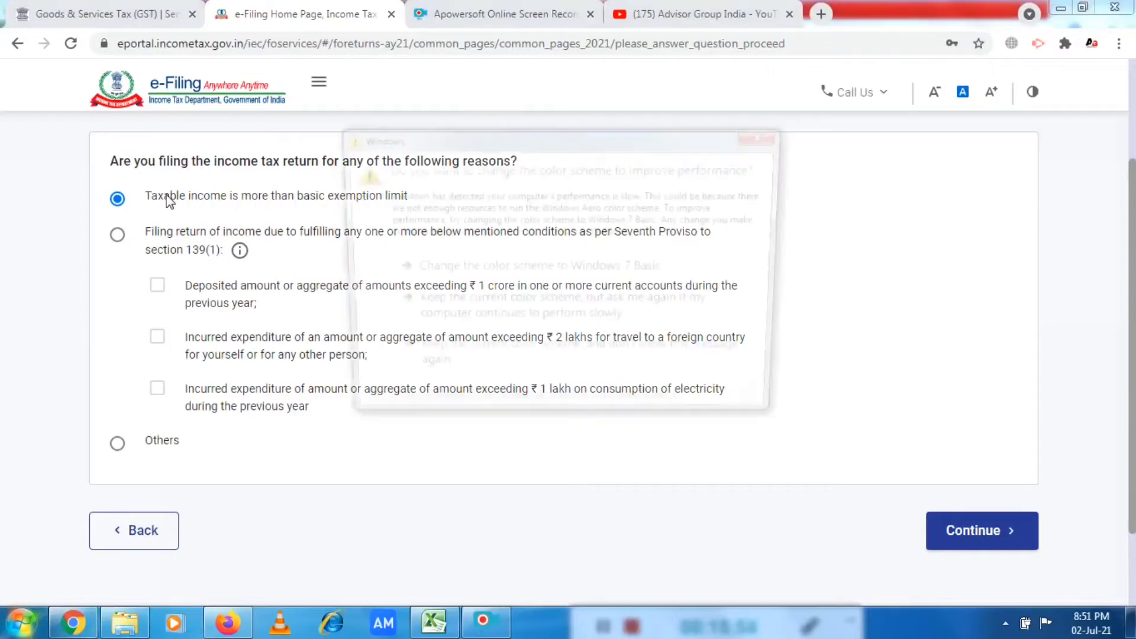
left_click(767, 135)
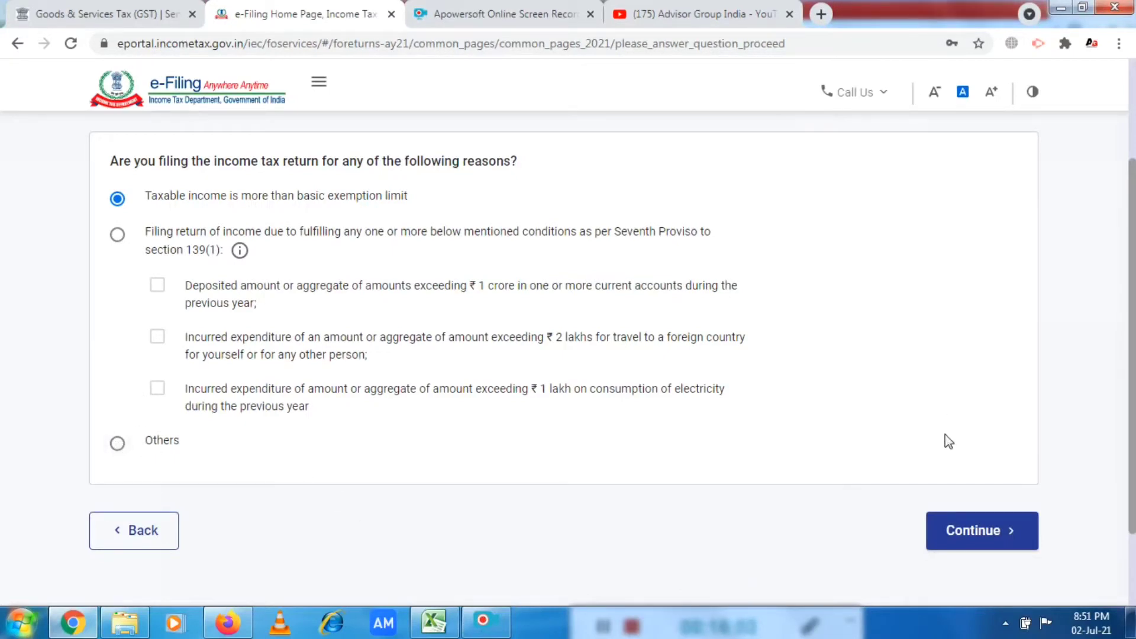
left_click(966, 530)
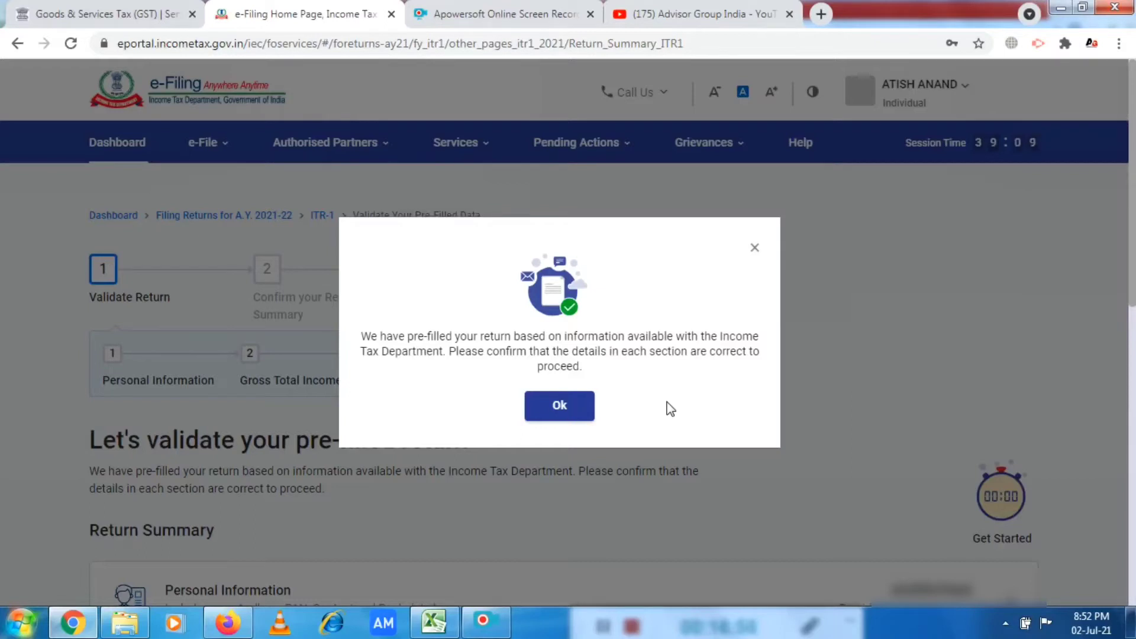
Acknowledge the pre-filled return notice and review the Return Summary sections from Personal Information to Total Tax Liability.
left_click(585, 406)
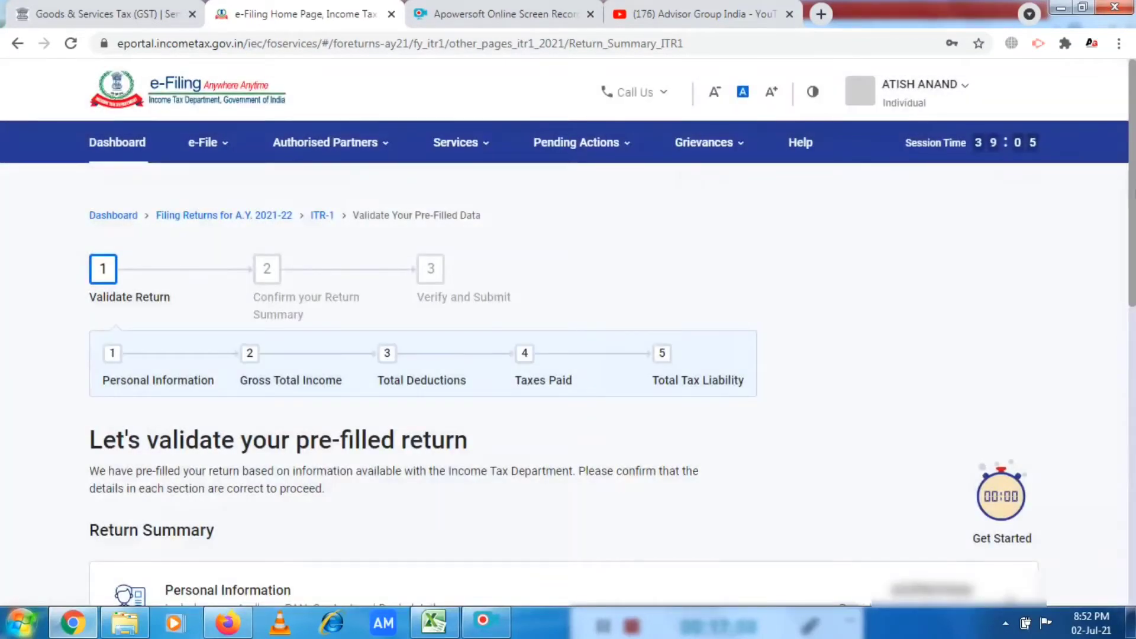
scroll(585, 406, "down", 1)
scroll(568, 334, "down", 1)
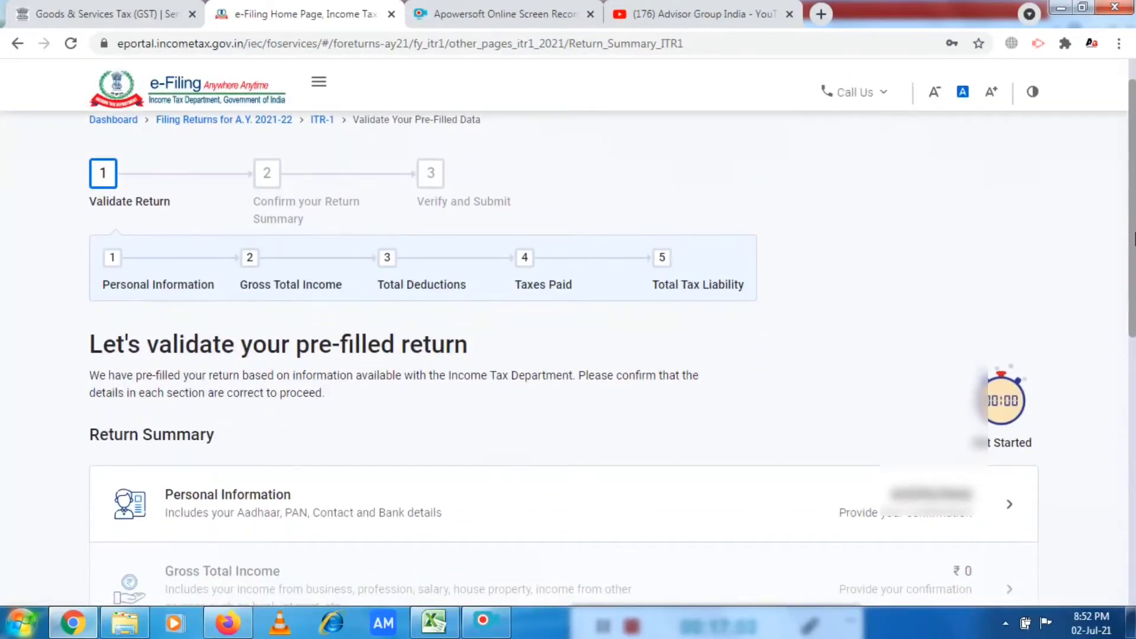
scroll(568, 333, "down", 1)
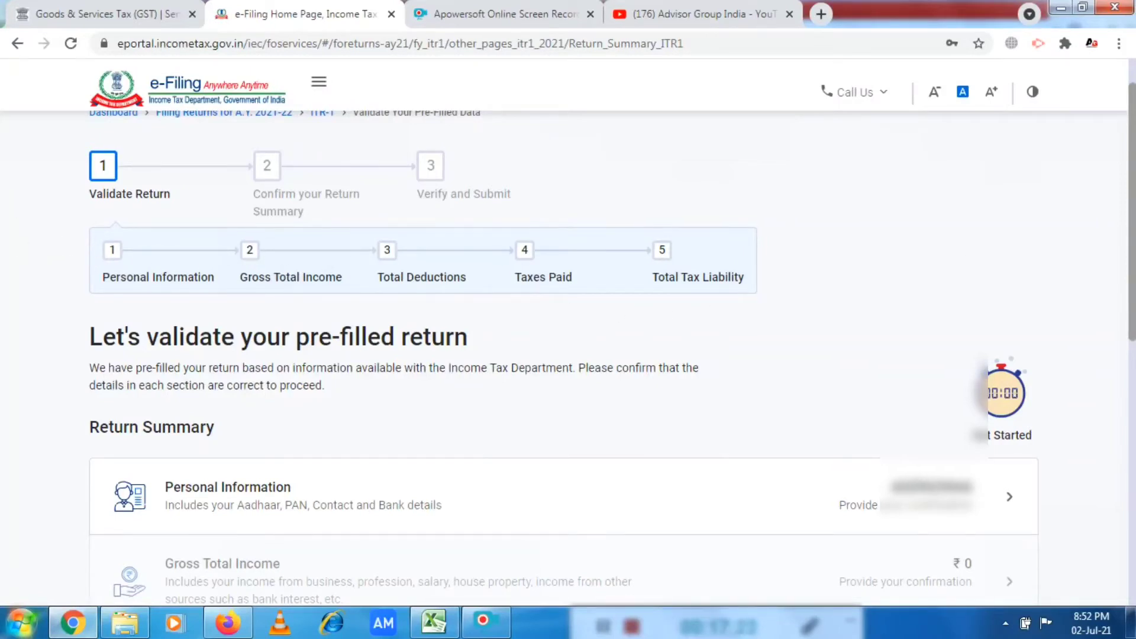
scroll(568, 355, "down", 1)
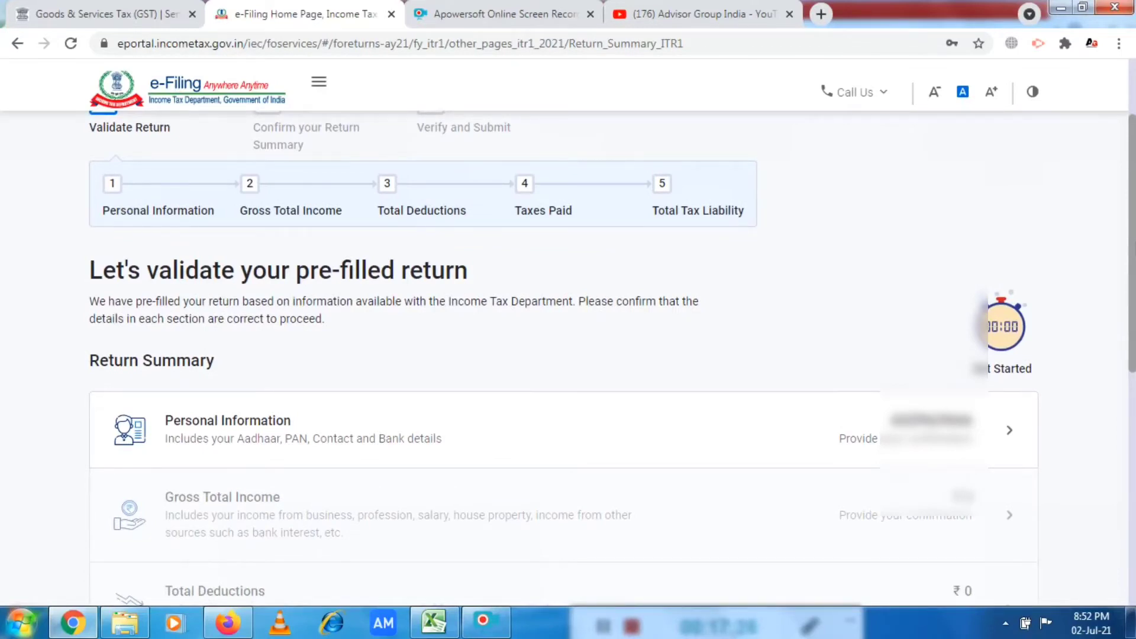
scroll(568, 355, "down", 3)
scroll(568, 355, "up", 1)
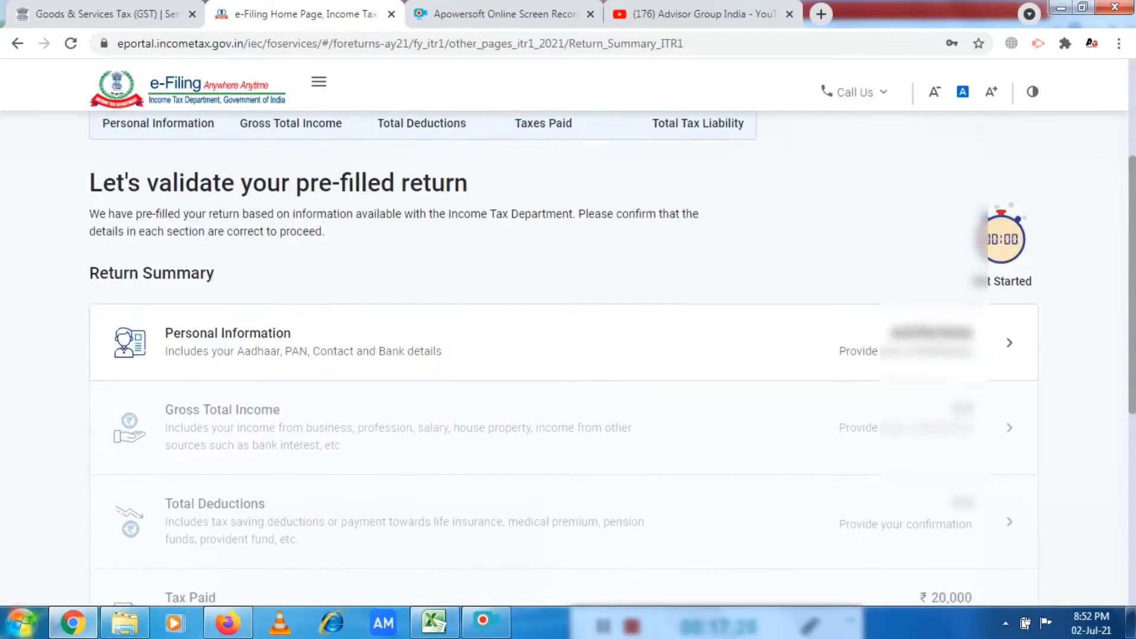
scroll(1134, 340, "down", 2)
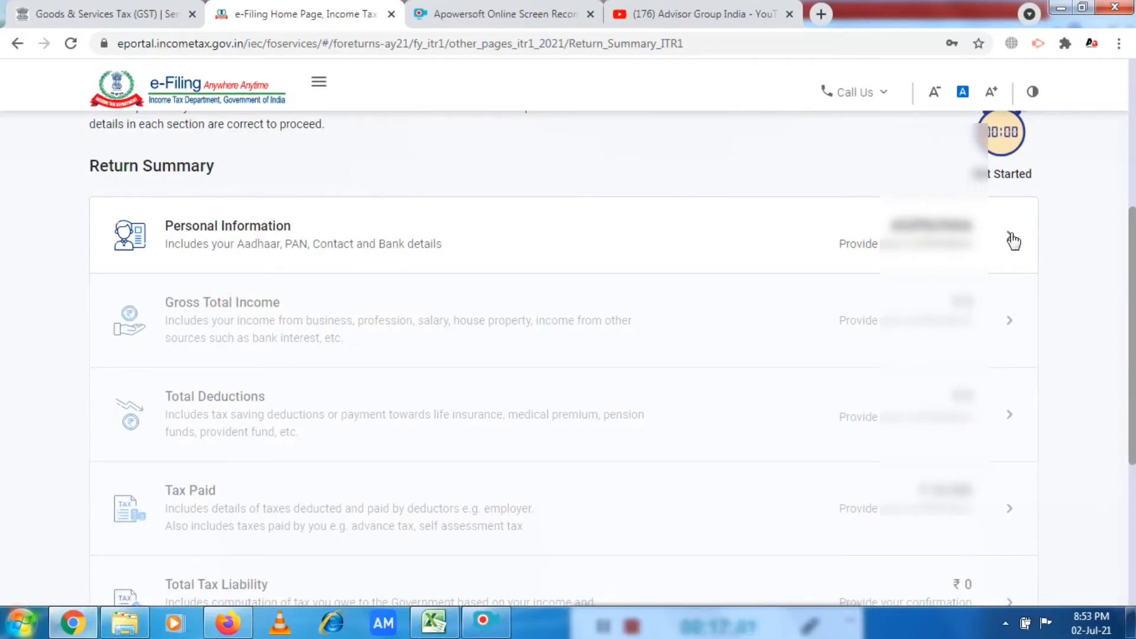
scroll(1060, 233, "down", 2)
scroll(568, 355, "down", 2)
scroll(568, 355, "up", 3)
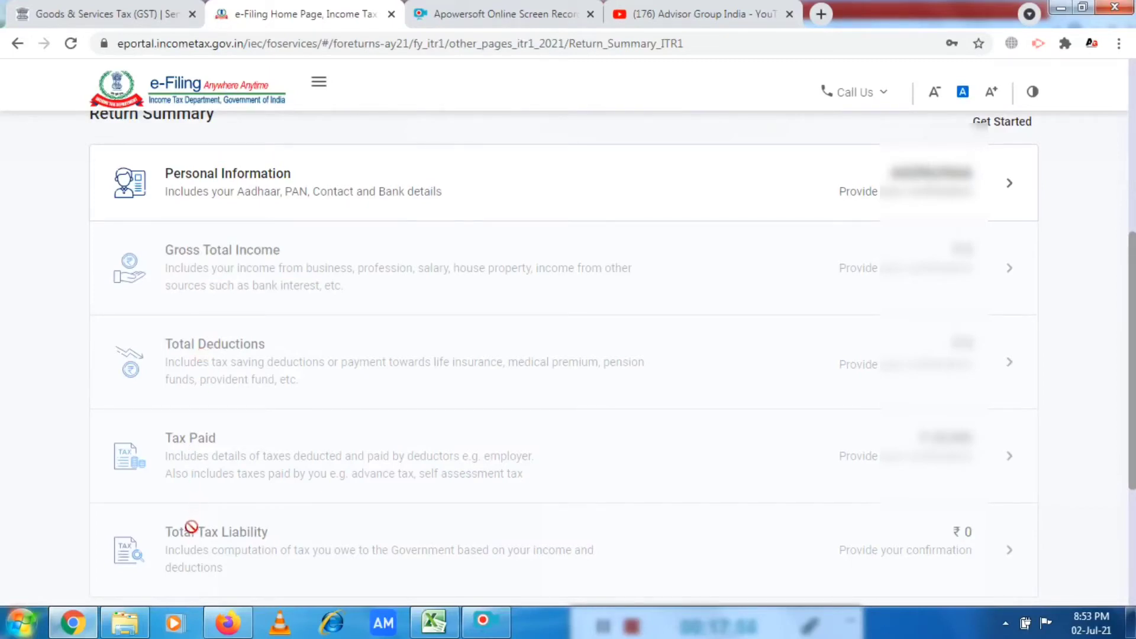
Open the Personal Information section of the return and check the profile and contact details down to Nature of Employment.
left_click(992, 187)
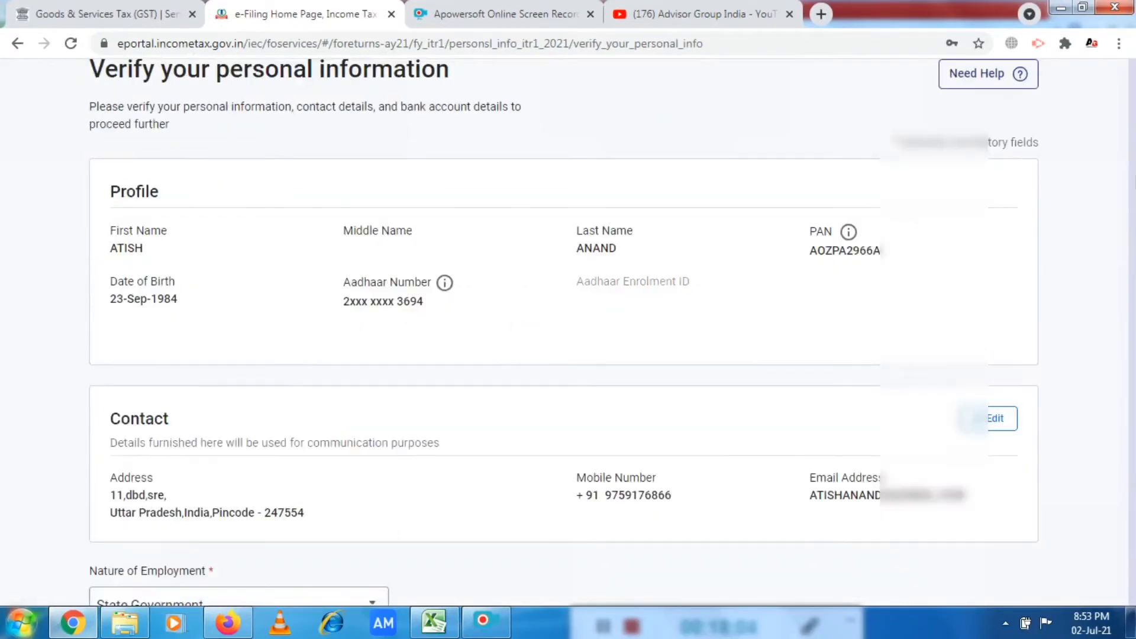
left_click_drag(1132, 149, 1133, 227)
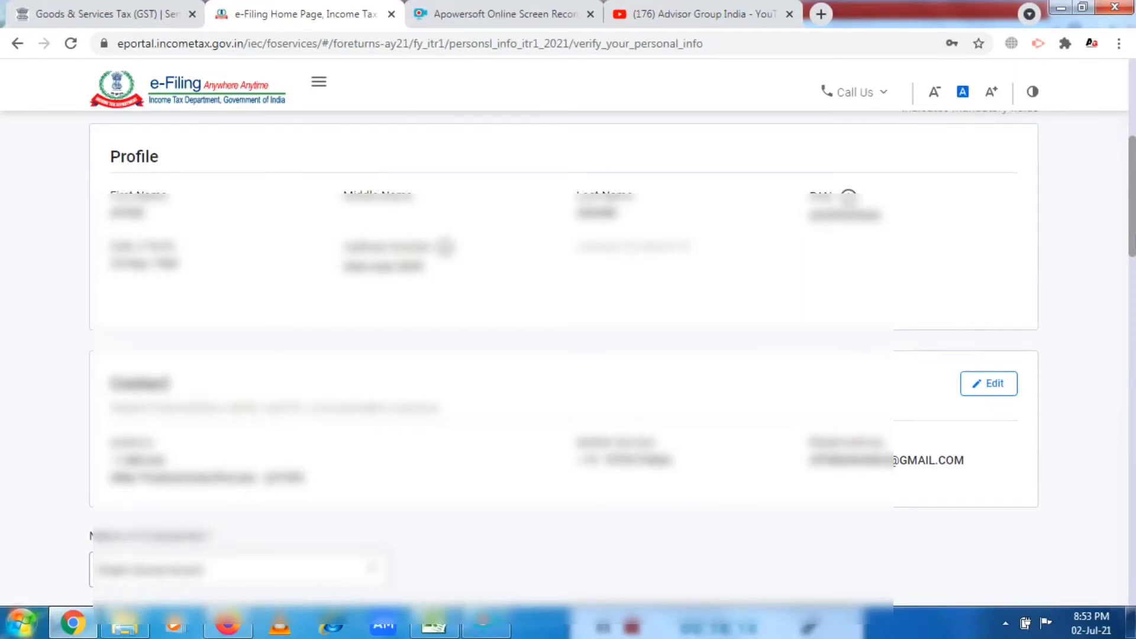
scroll(568, 355, "down", 3)
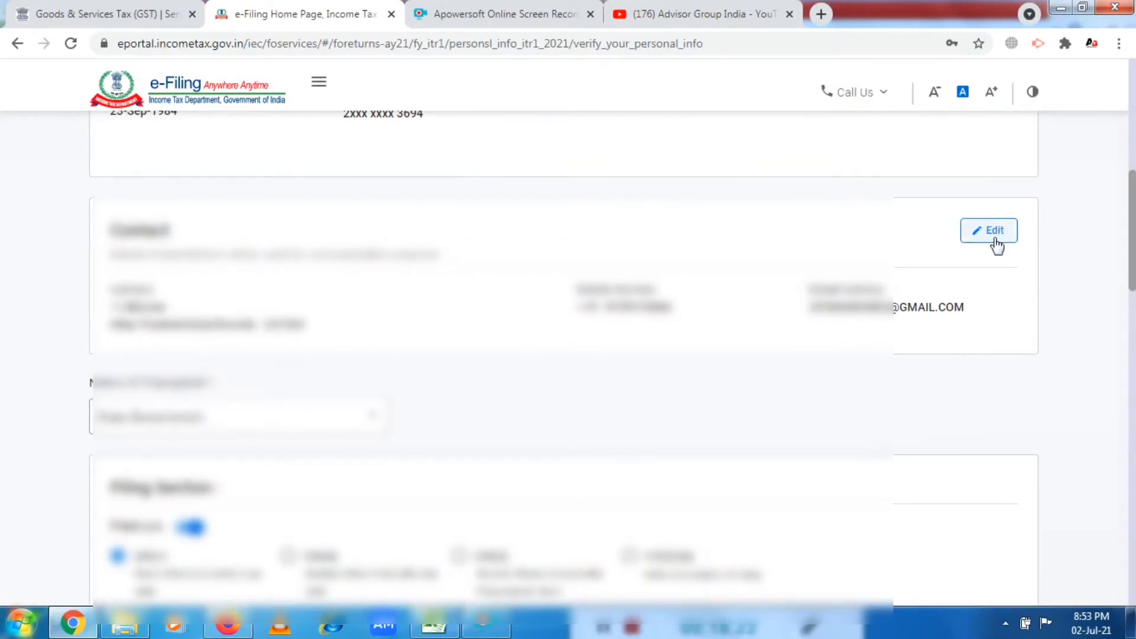
scroll(1131, 255, "down", 2)
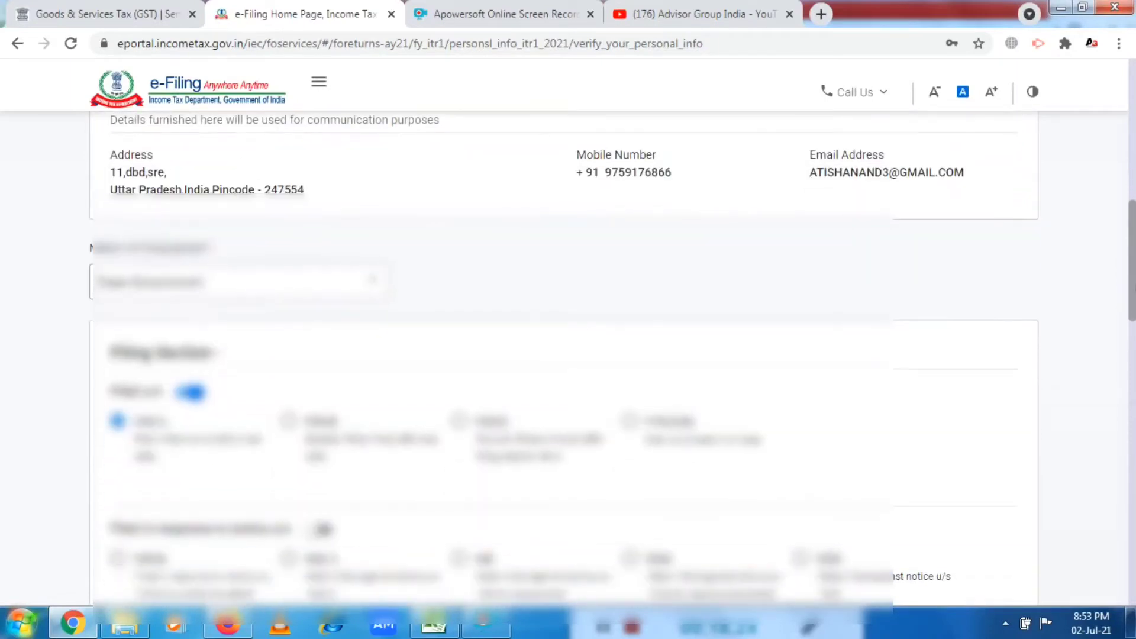
left_click_drag(1134, 287, 1134, 302)
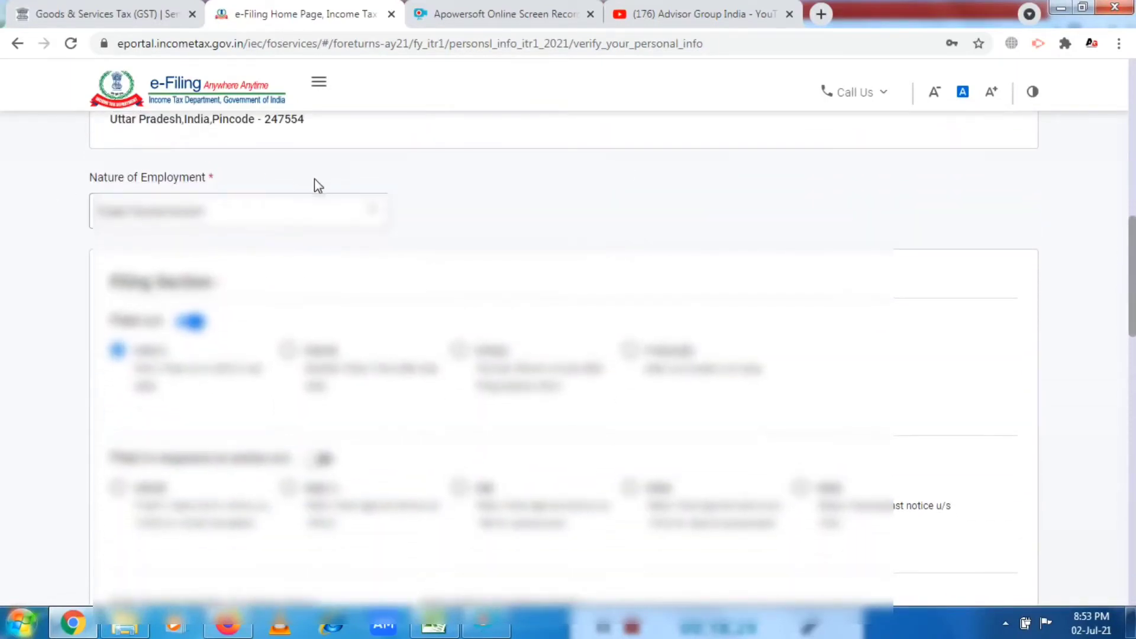
Review the Nature of Employment choices, dismiss the Windows prompt, and keep State Government selected.
left_click(293, 216)
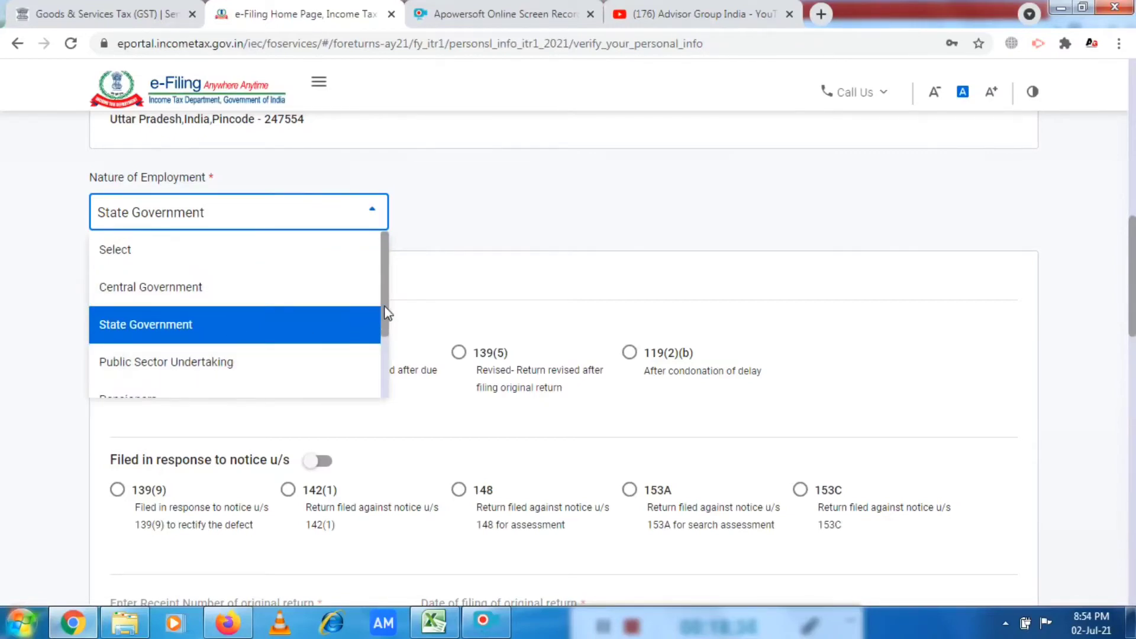
left_click_drag(386, 310, 388, 380)
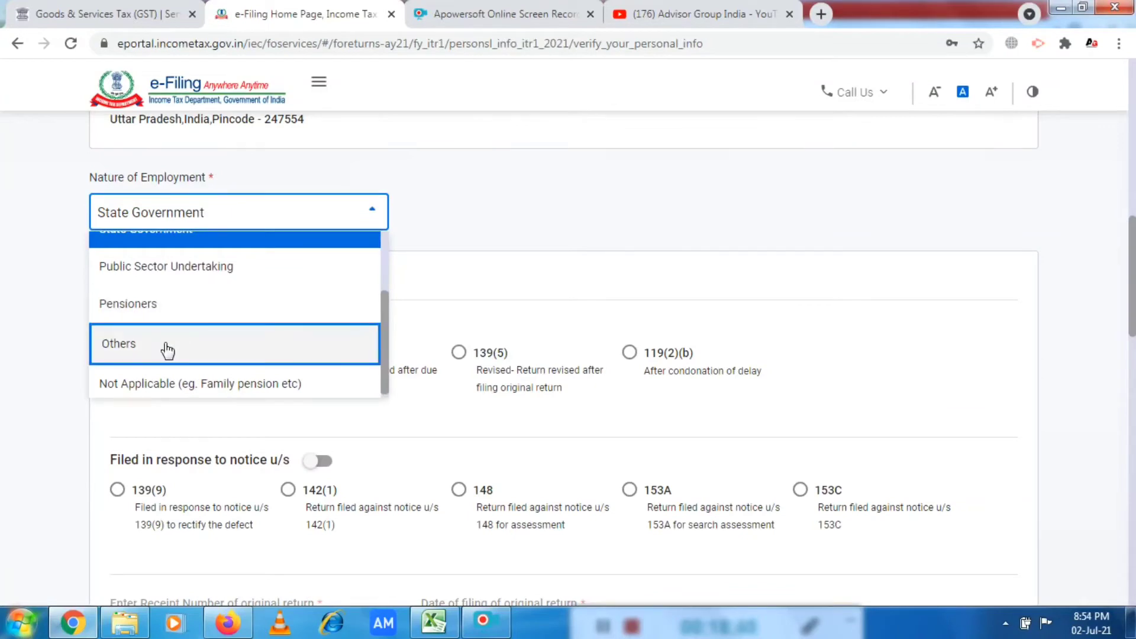
left_click_drag(385, 325, 385, 351)
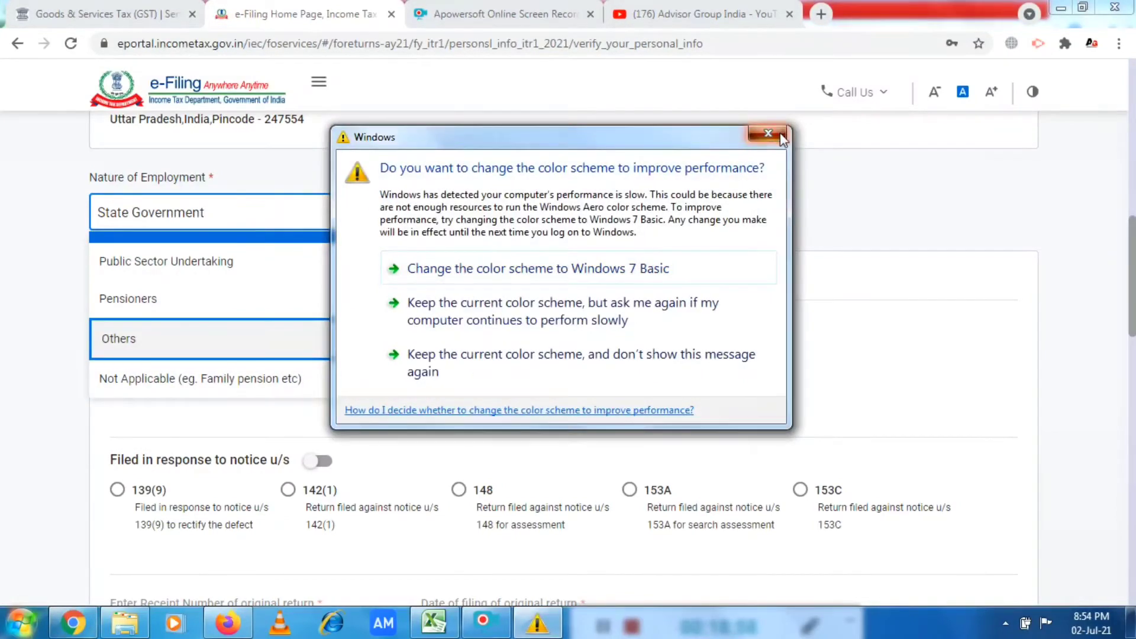
left_click(781, 136)
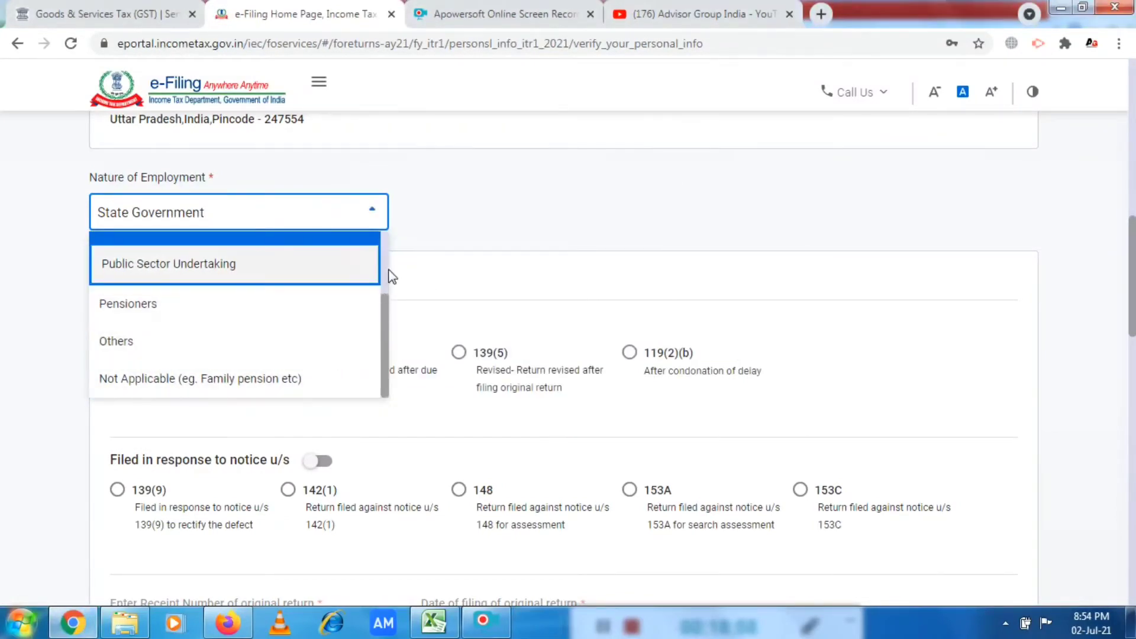
left_click(614, 209)
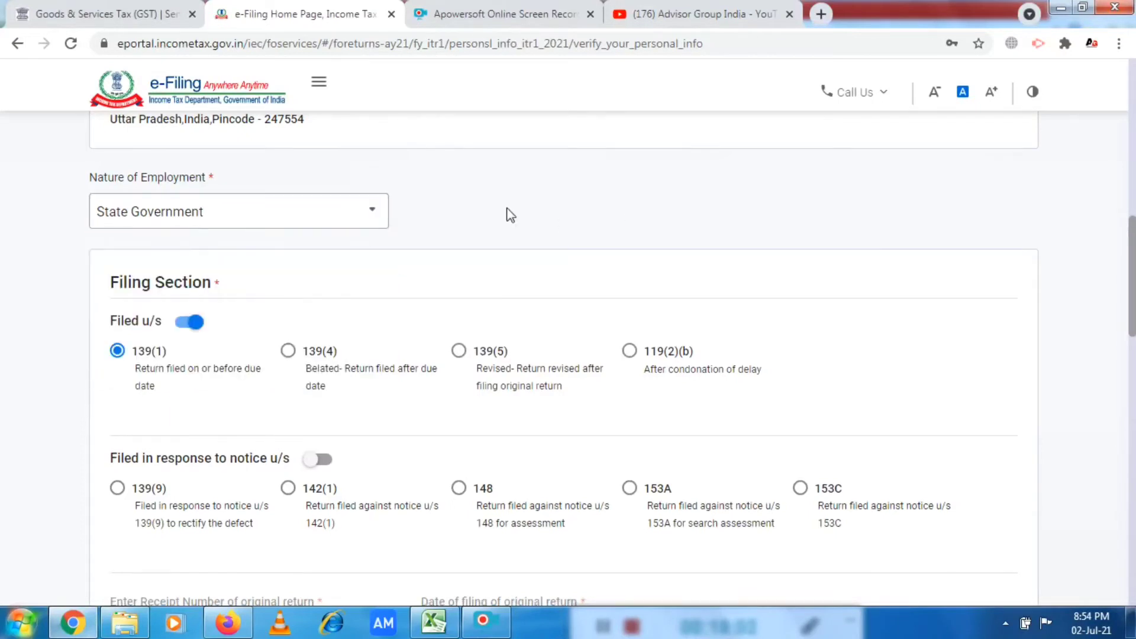
Check the Filing Section options, dismiss the Windows prompt, and answer No to opting for the new tax regime u/s 115BAC.
scroll(1131, 333, "down", 2)
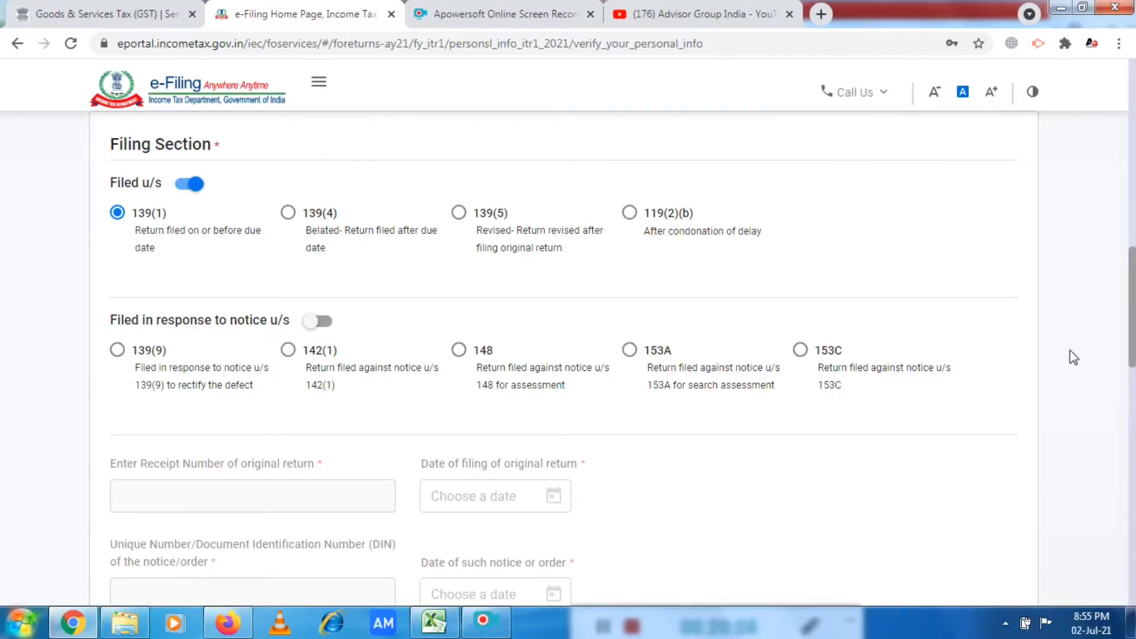
scroll(1070, 350, "down", 3)
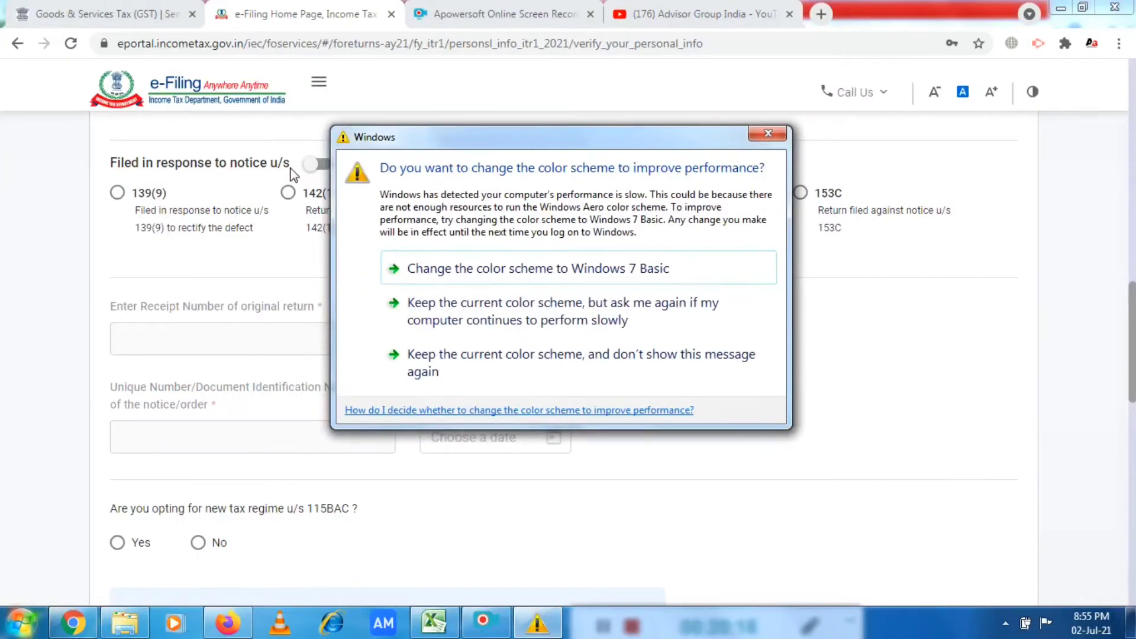
left_click(767, 134)
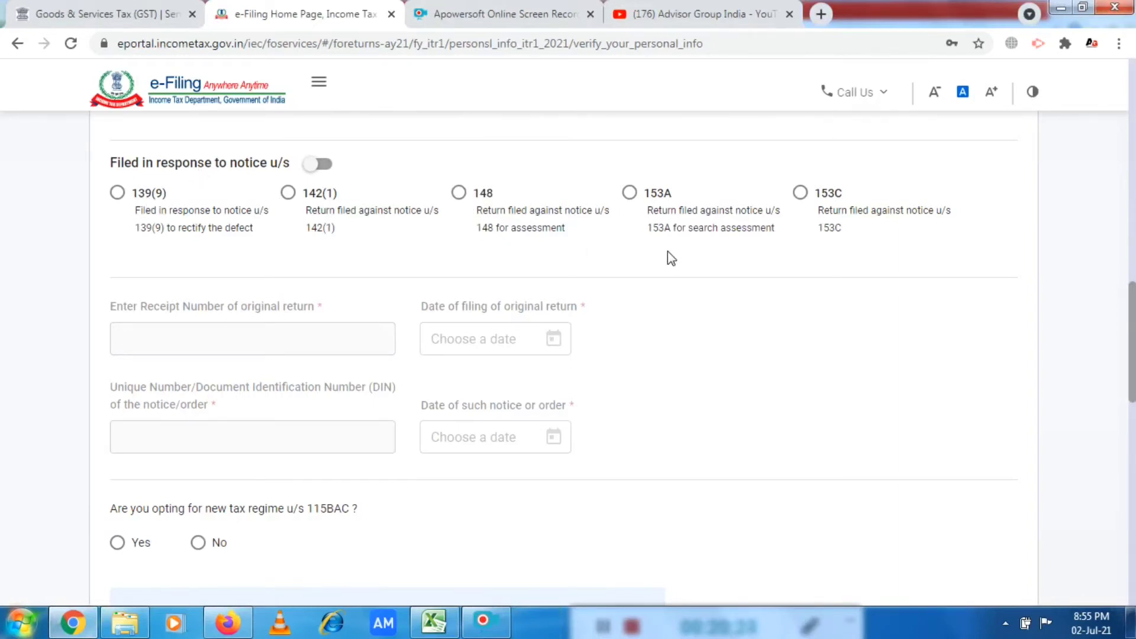
scroll(562, 355, "down", 5)
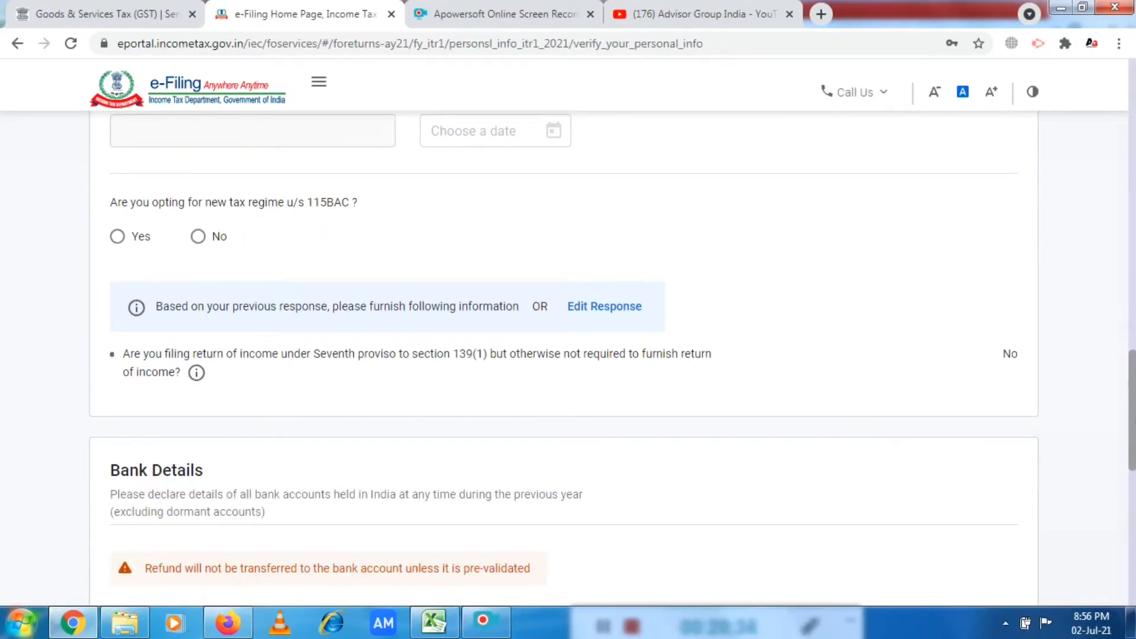
left_click_drag(1131, 410, 1131, 411)
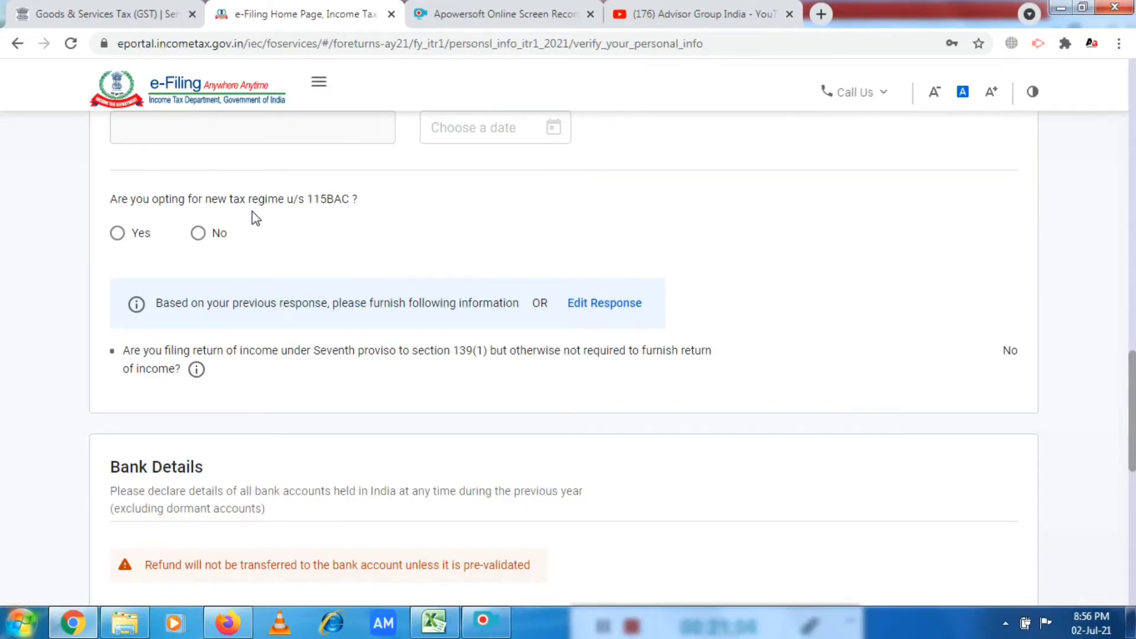
left_click(198, 239)
Review the Bank Details and the accounts selected for refund, and confirm the Personal Information section.
scroll(1126, 343, "down", 3)
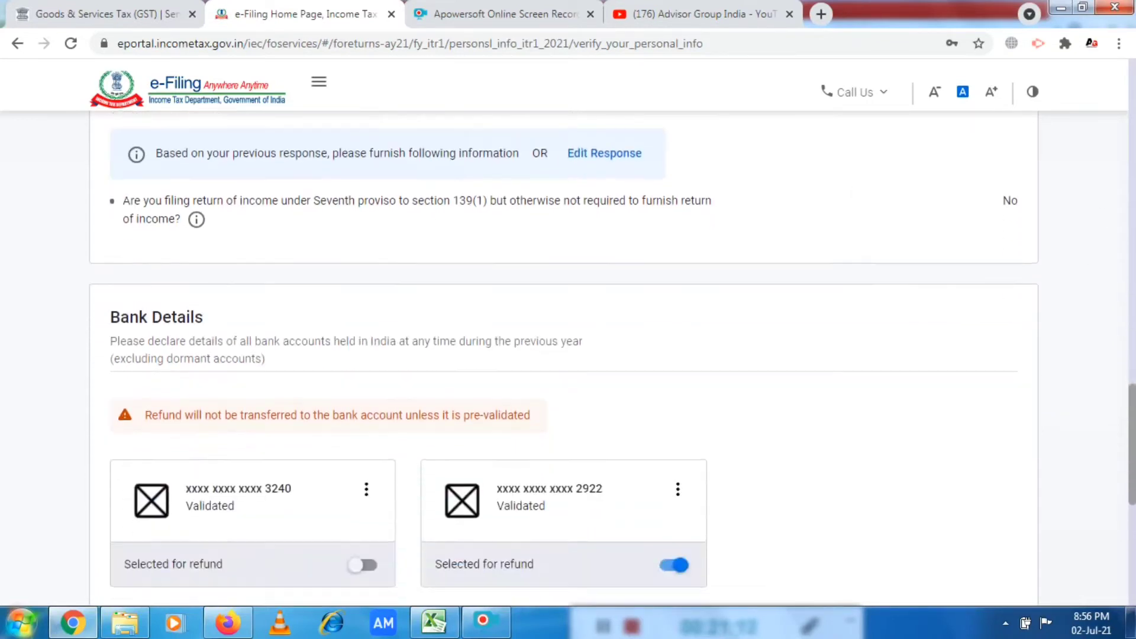
scroll(612, 357, "down", 3)
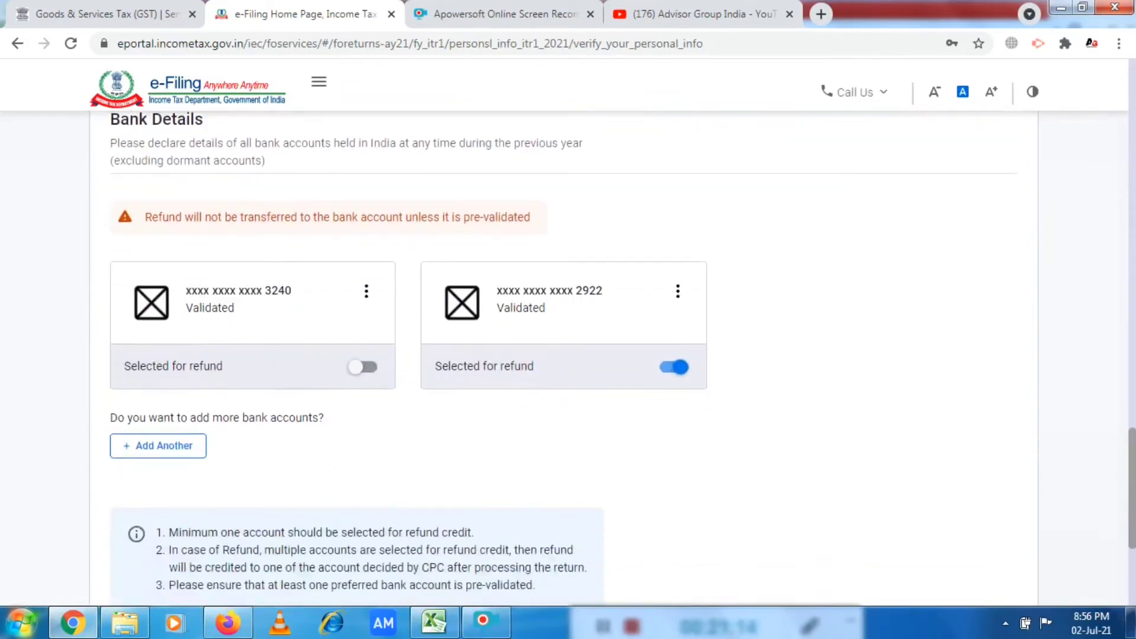
scroll(565, 355, "down", 3)
scroll(565, 355, "up", 5)
scroll(564, 355, "down", 2)
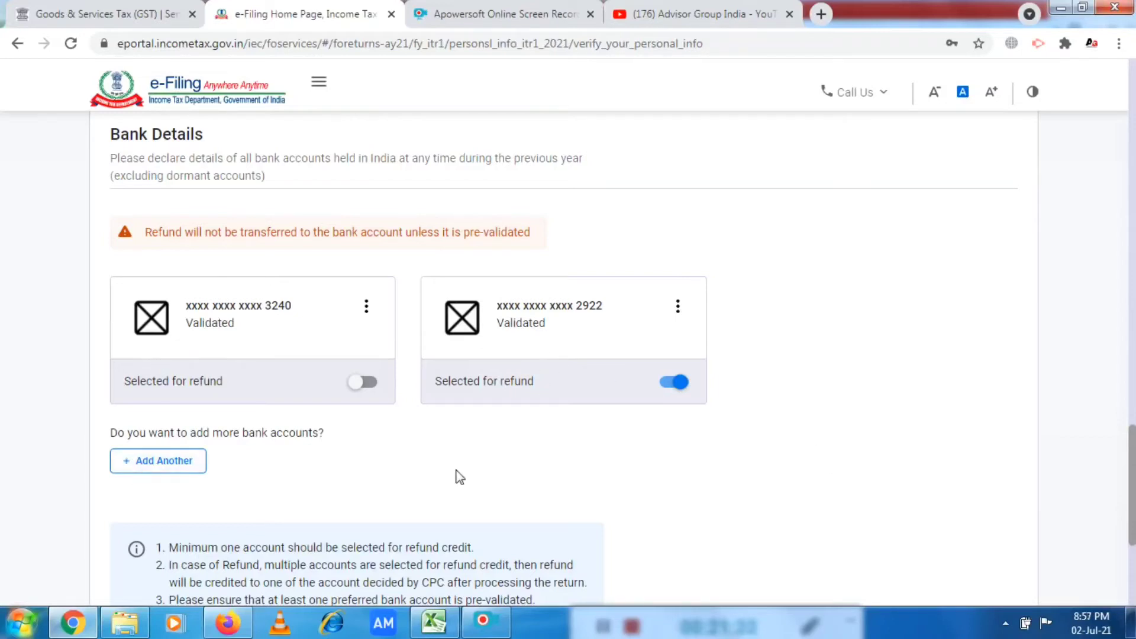
scroll(366, 390, "down", 4)
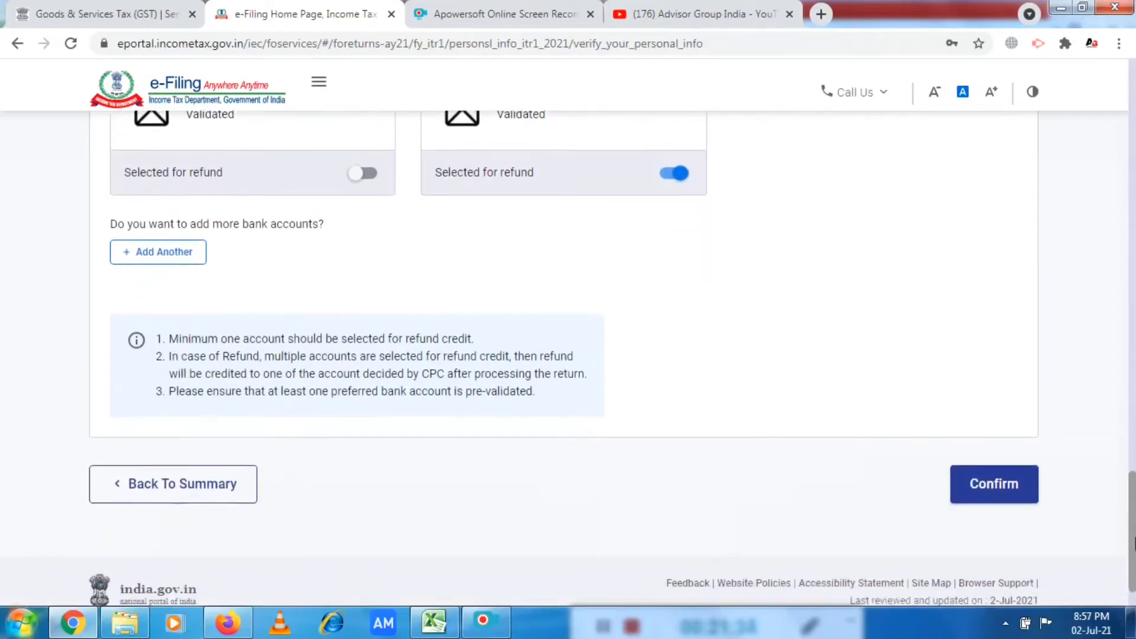
left_click(992, 480)
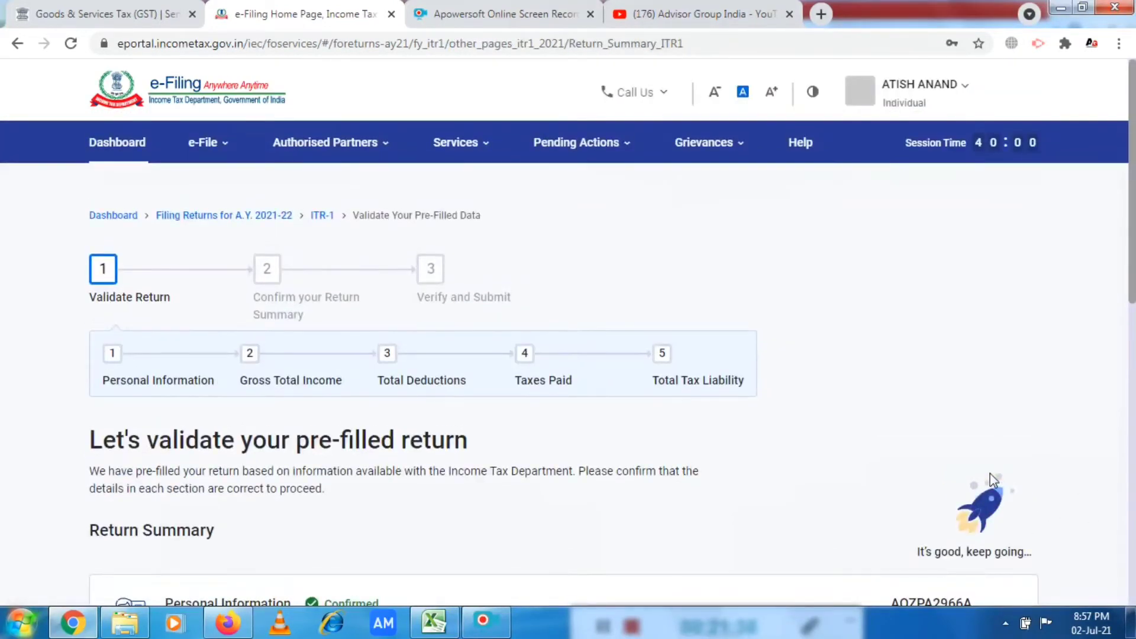
Open the Gross Total Income section from the Return Summary.
scroll(1133, 387, "down", 4)
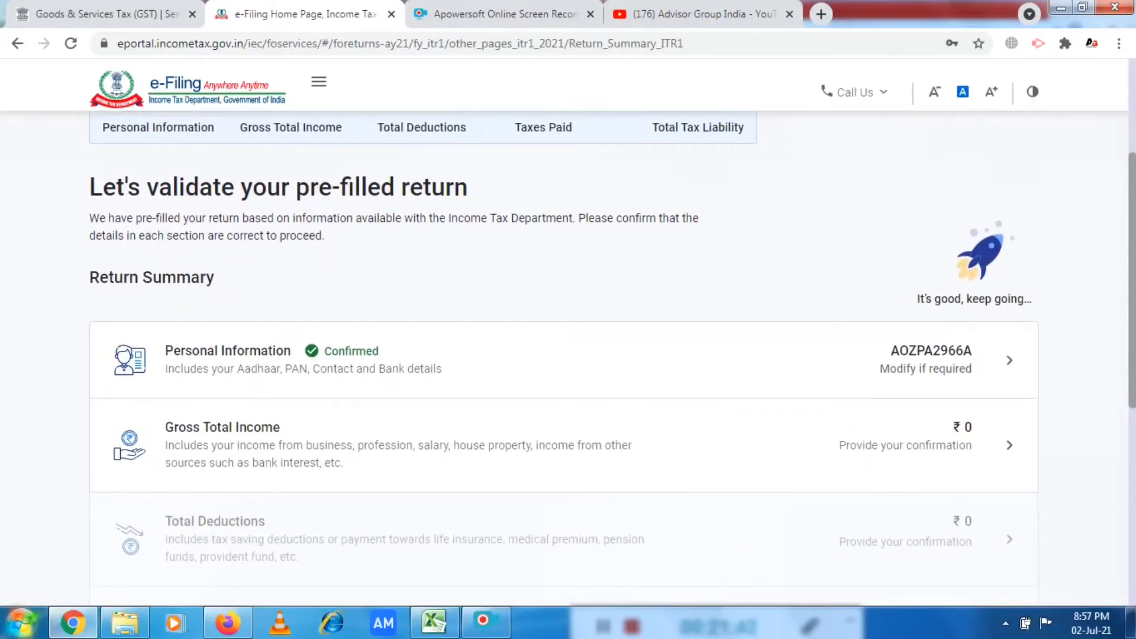
scroll(1133, 388, "down", 2)
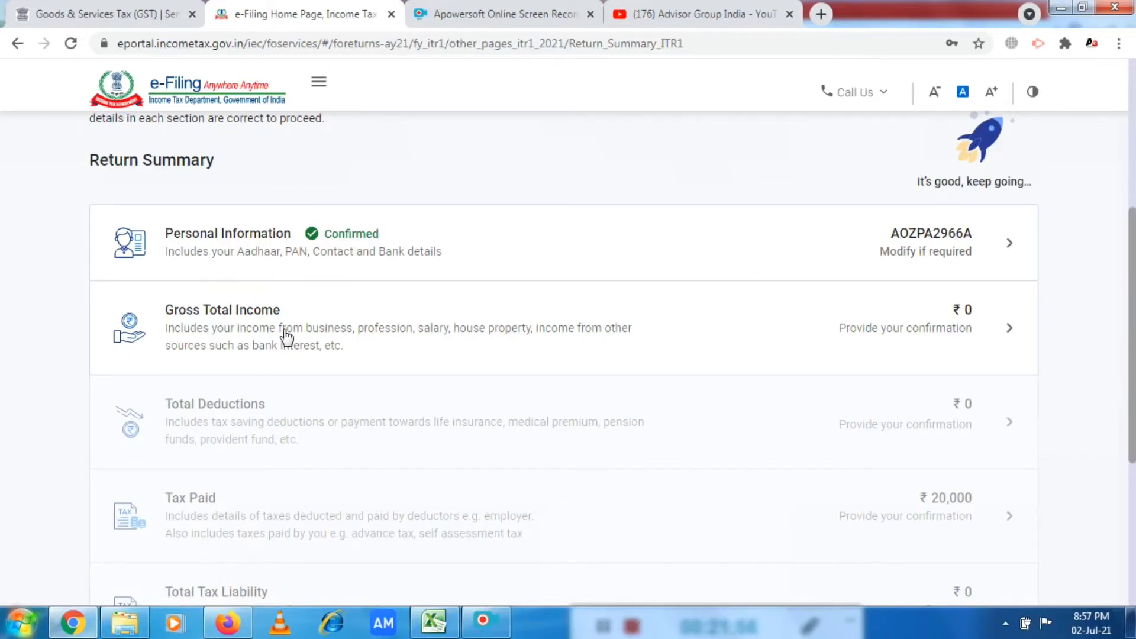
left_click(1002, 334)
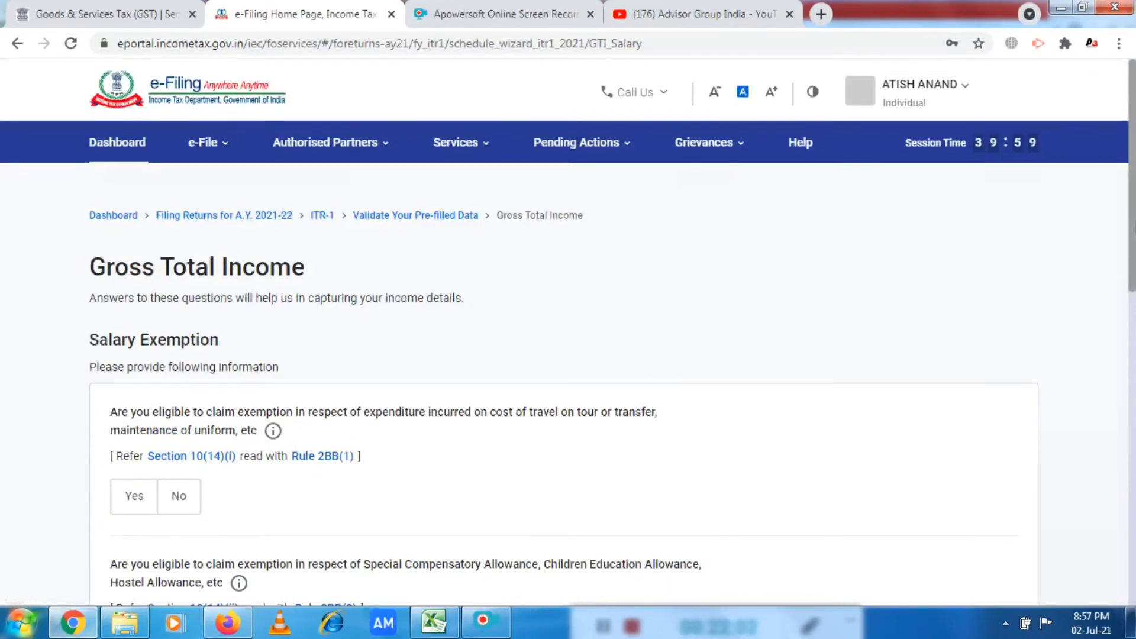
Read the Salary Exemption questions and answer No for Special Compensatory, Children Education and Hostel Allowance under Section 10(14)(ii).
scroll(1132, 267, "down", 2)
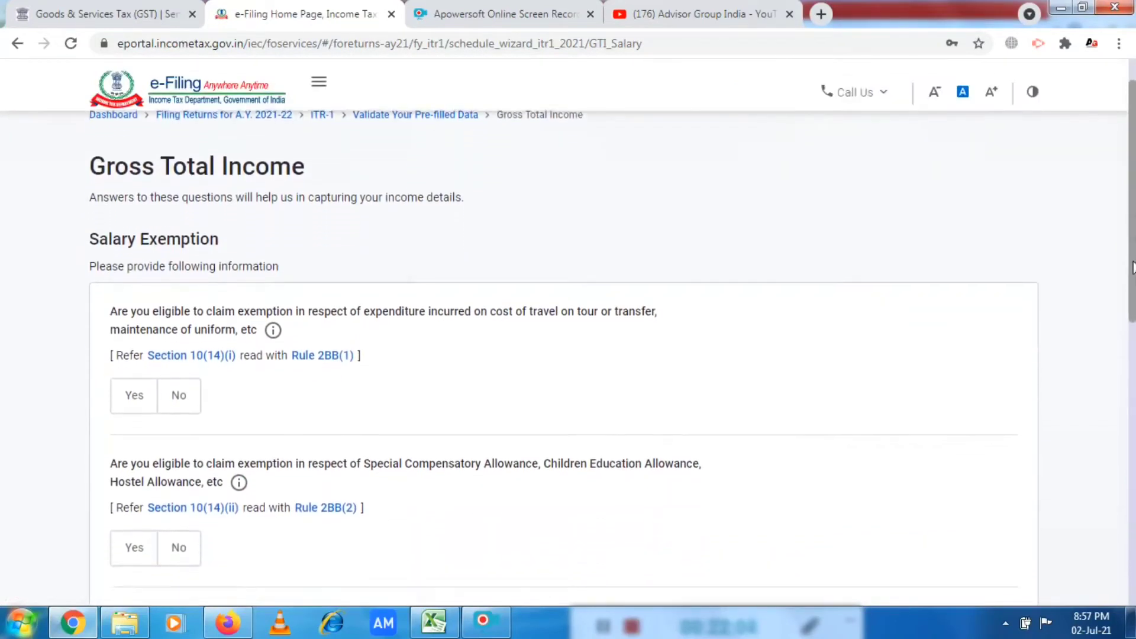
left_click_drag(1132, 268, 1131, 292)
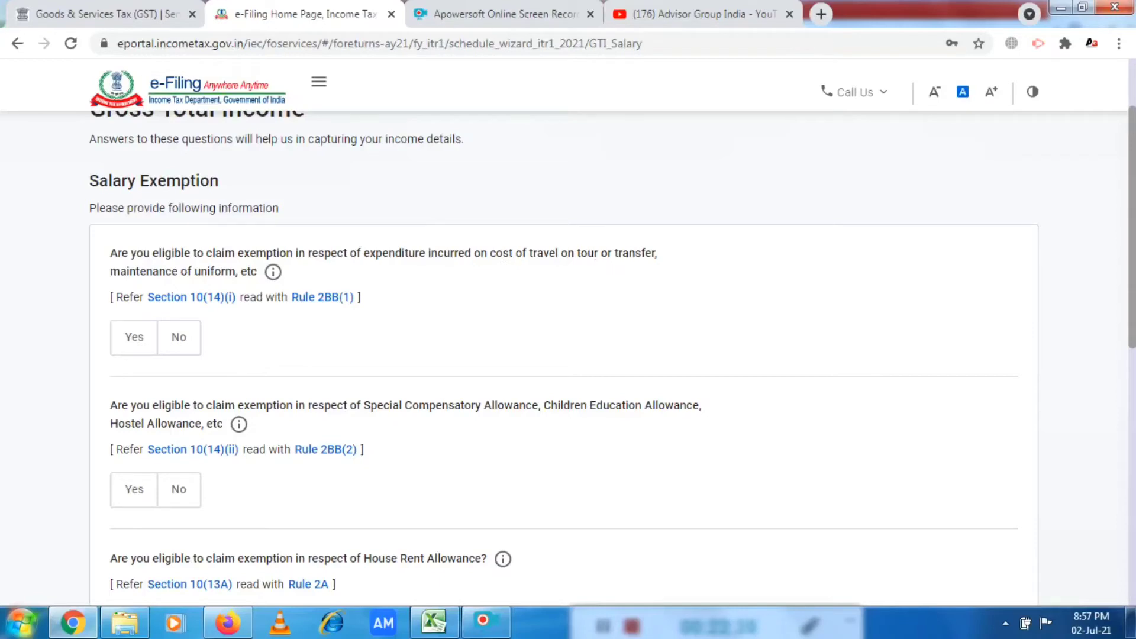
scroll(562, 355, "down", 1)
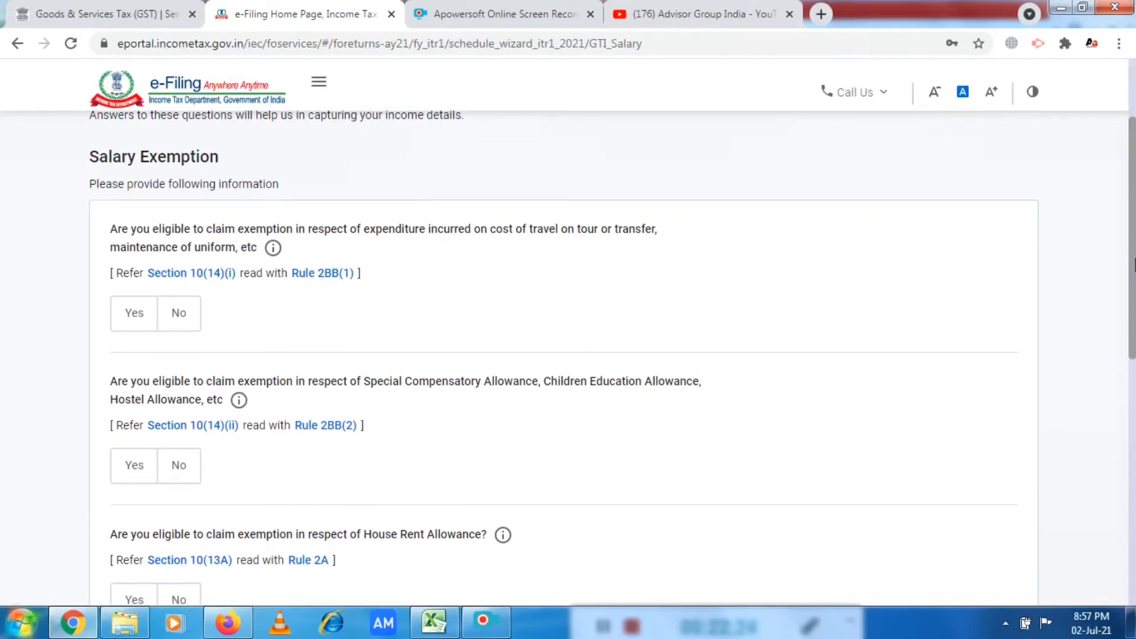
left_click_drag(1135, 265, 1135, 261)
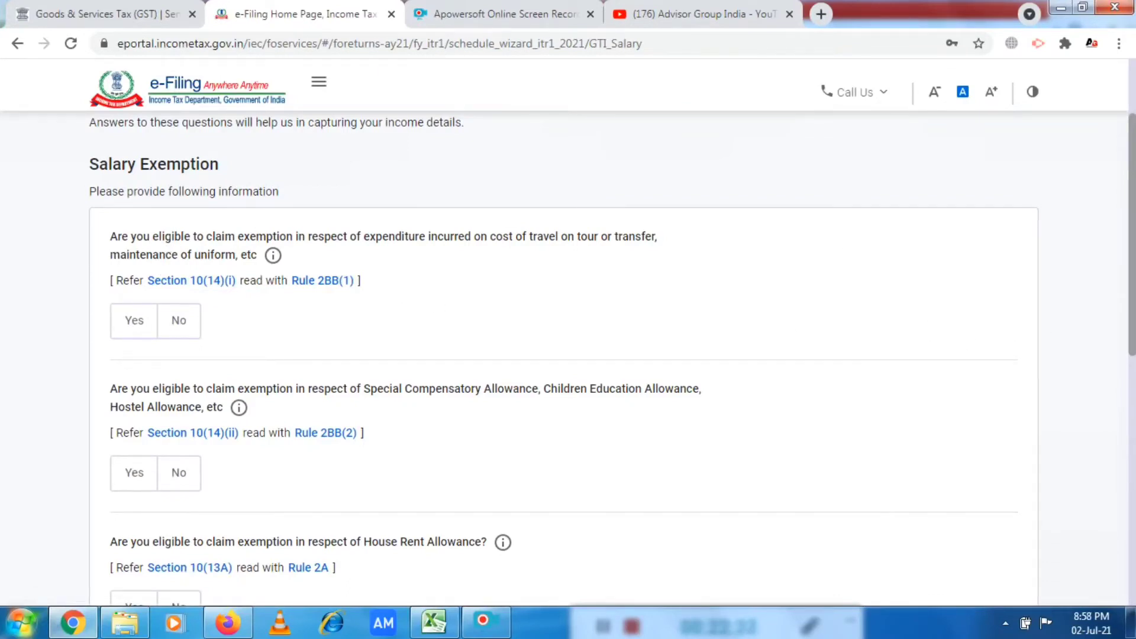
scroll(124, 197, "down", 2)
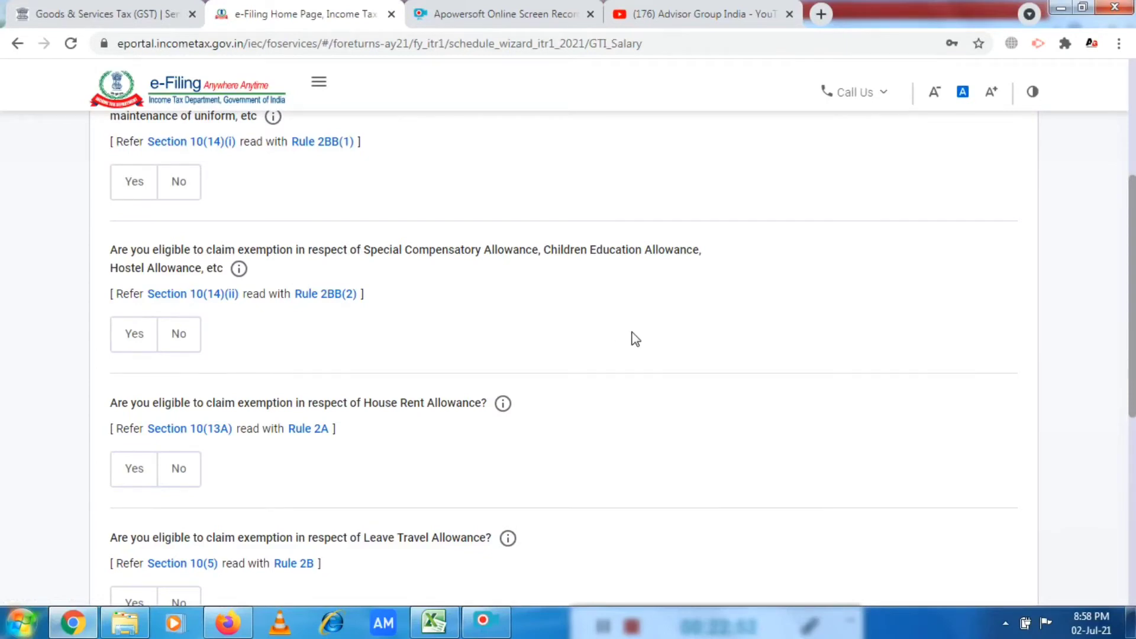
left_click(136, 335)
left_click(210, 407)
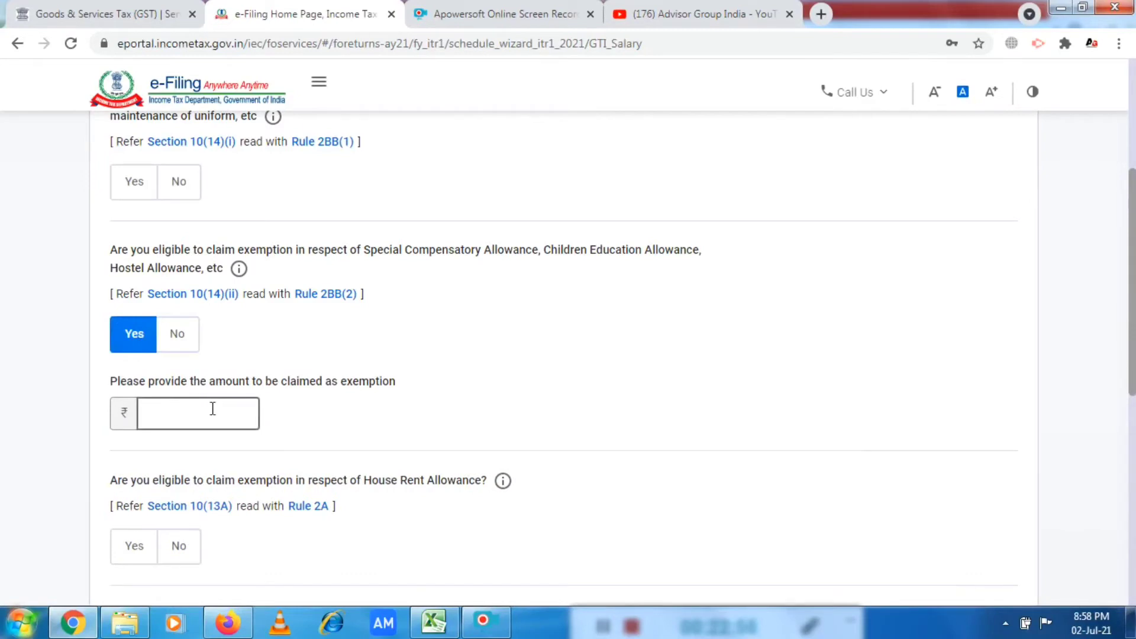
left_click(180, 335)
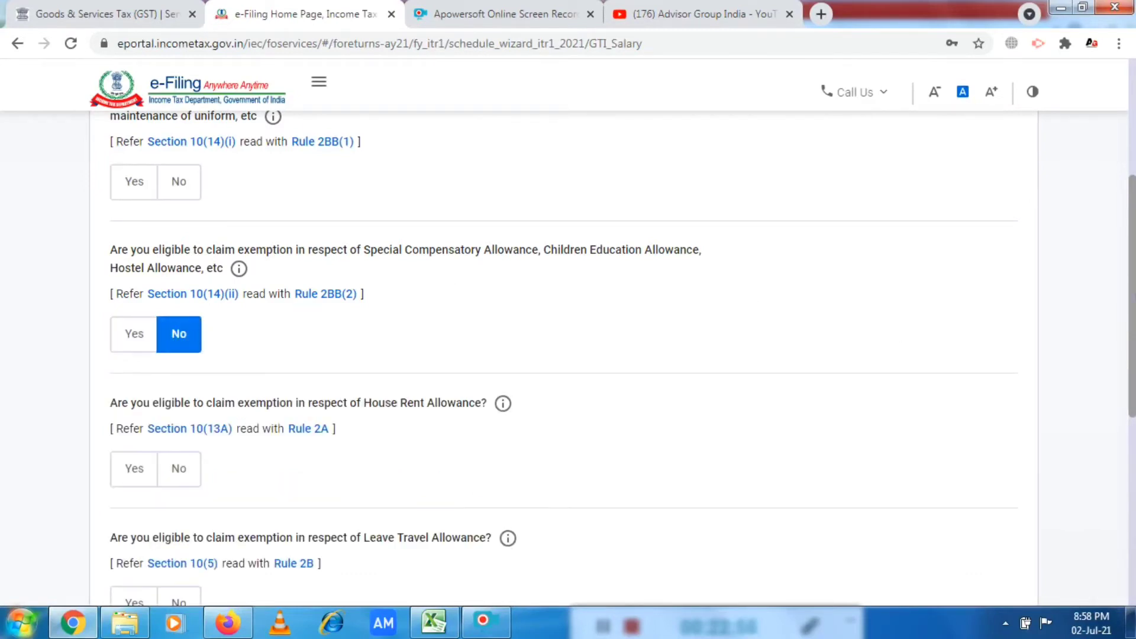
Dismiss the Windows prompt and claim the House Rent Allowance exemption with an amount of 482.
scroll(42, 278, "down", 3)
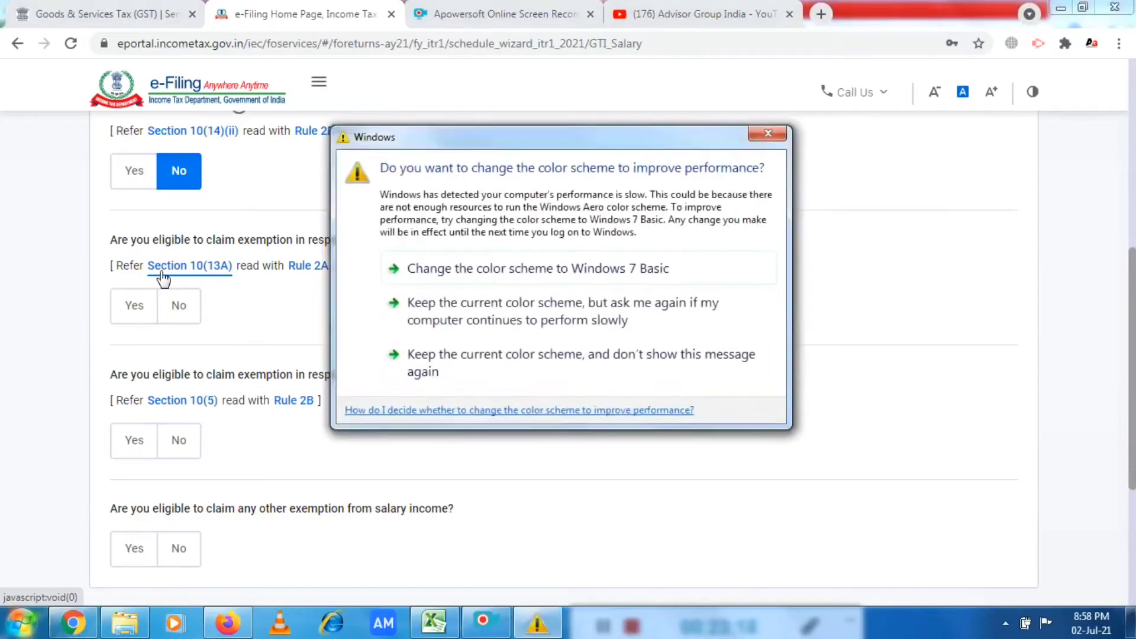
left_click(772, 136)
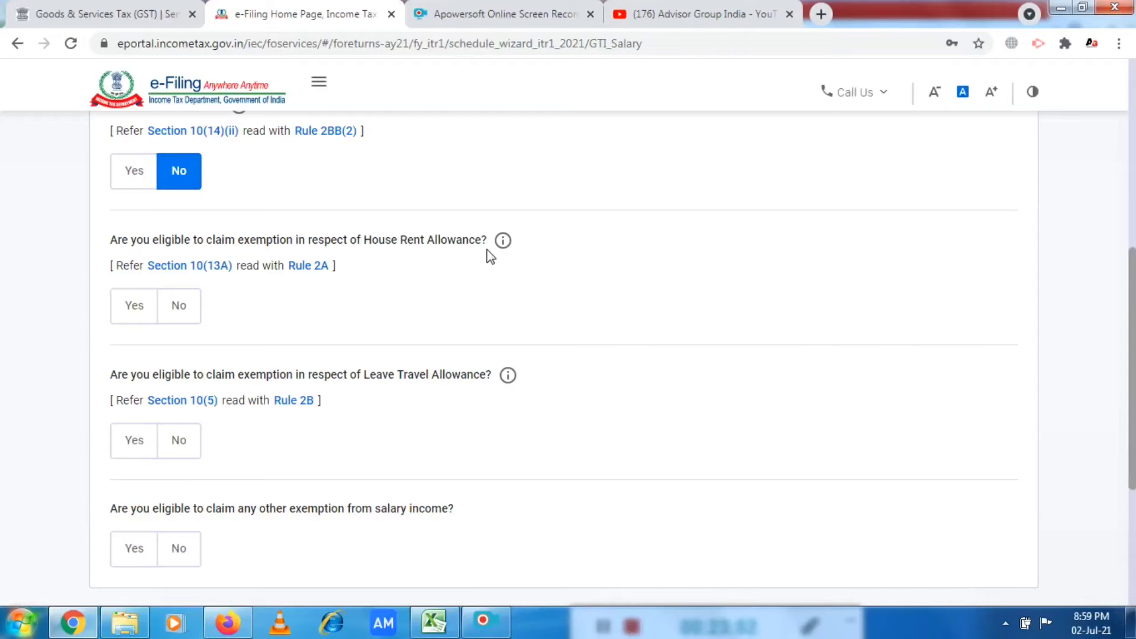
left_click(134, 314)
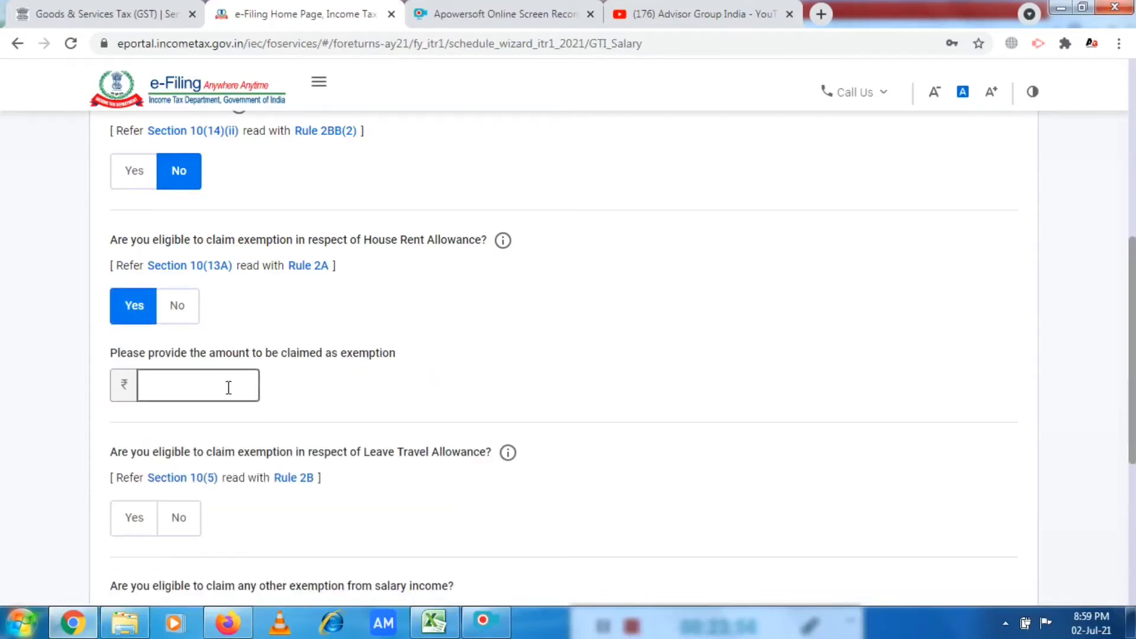
left_click(200, 382)
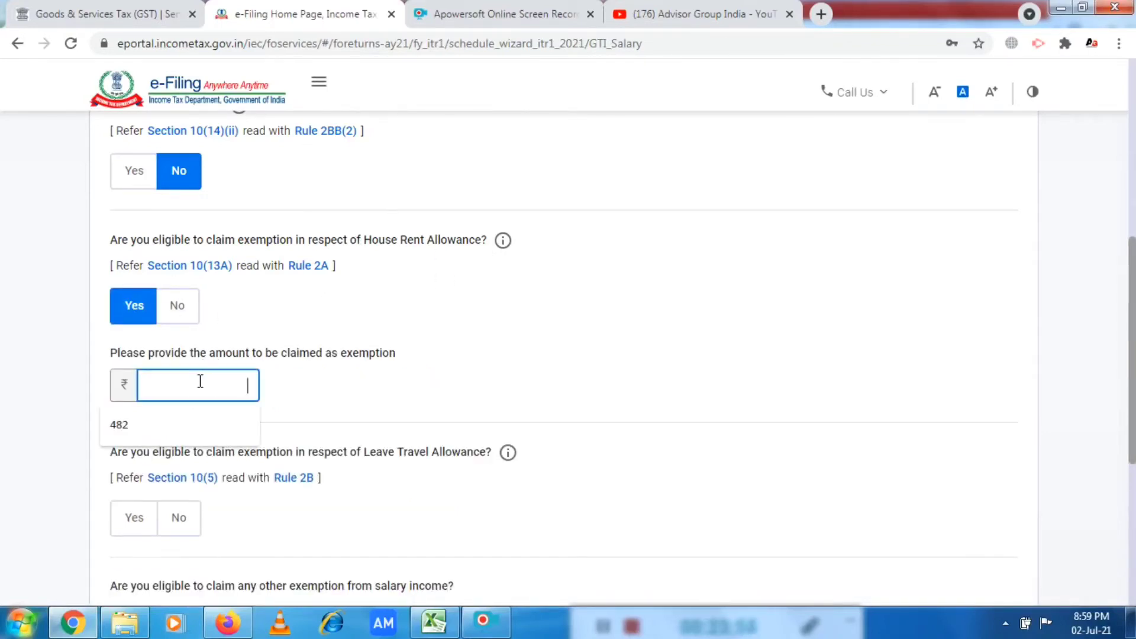
type("482")
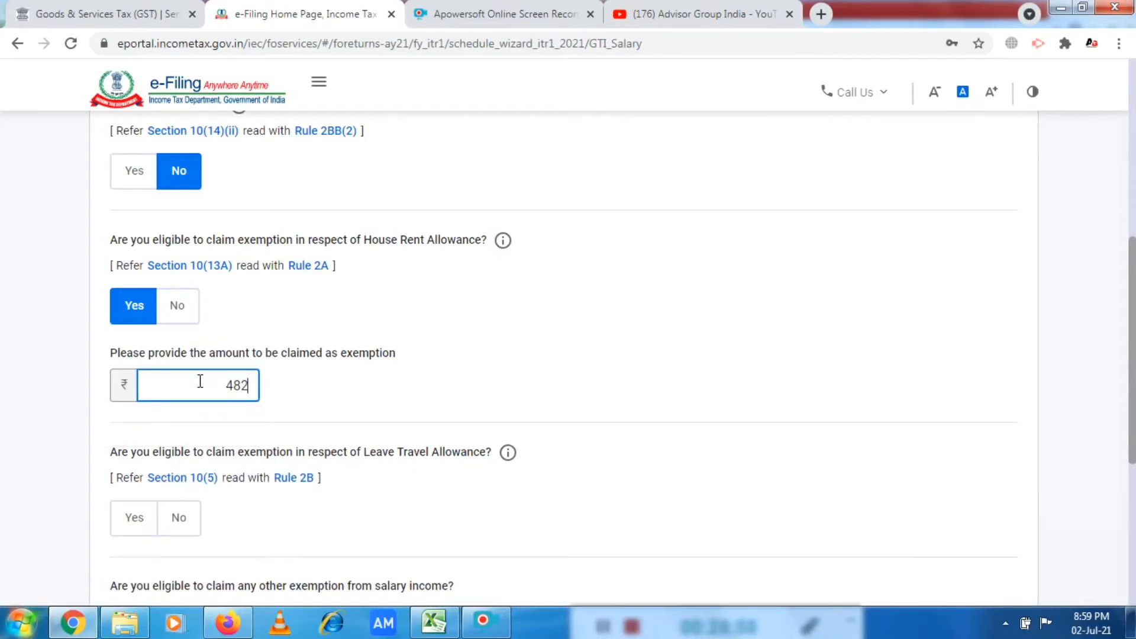
left_click(731, 402)
Answer No to the Leave Travel Allowance exemption and Yes to claiming any other exemption from salary income.
scroll(717, 330, "down", 4)
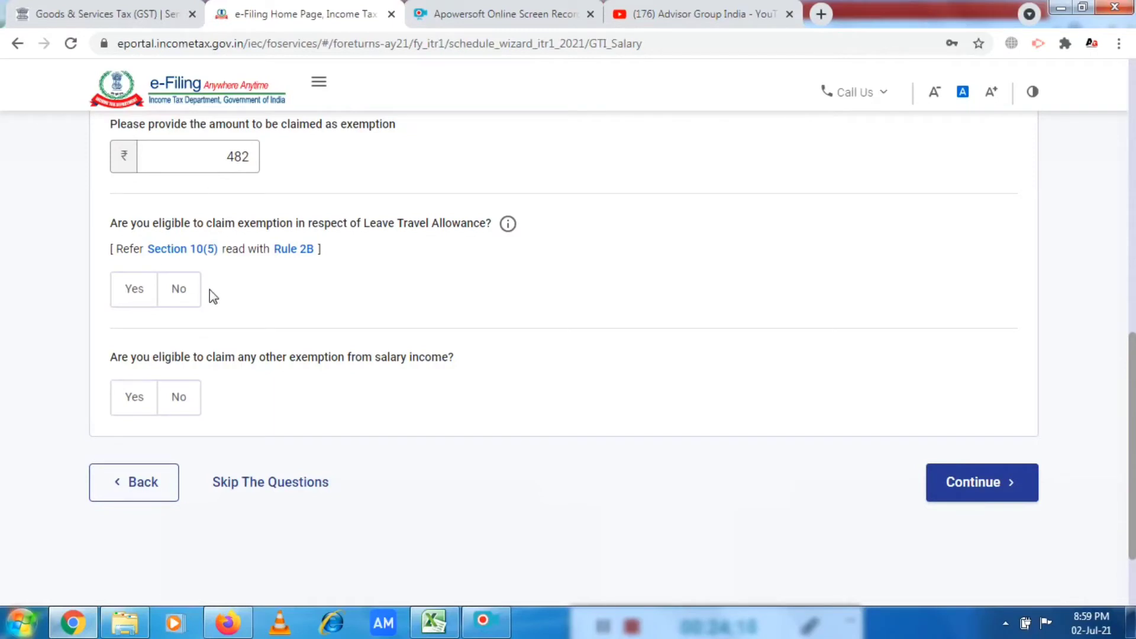
left_click(143, 296)
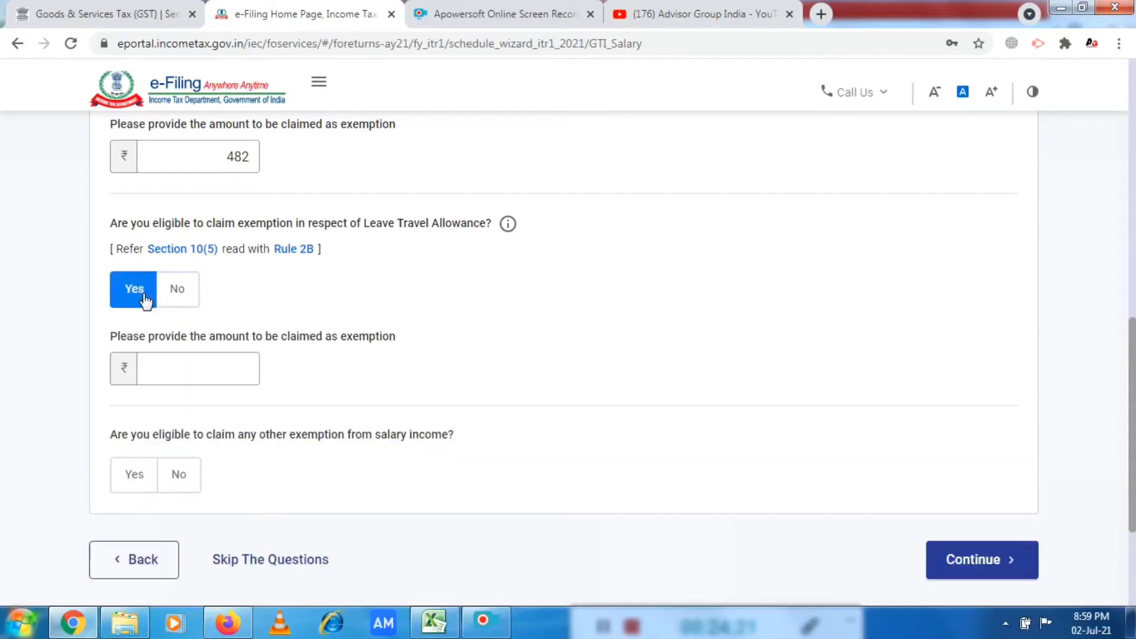
left_click(179, 290)
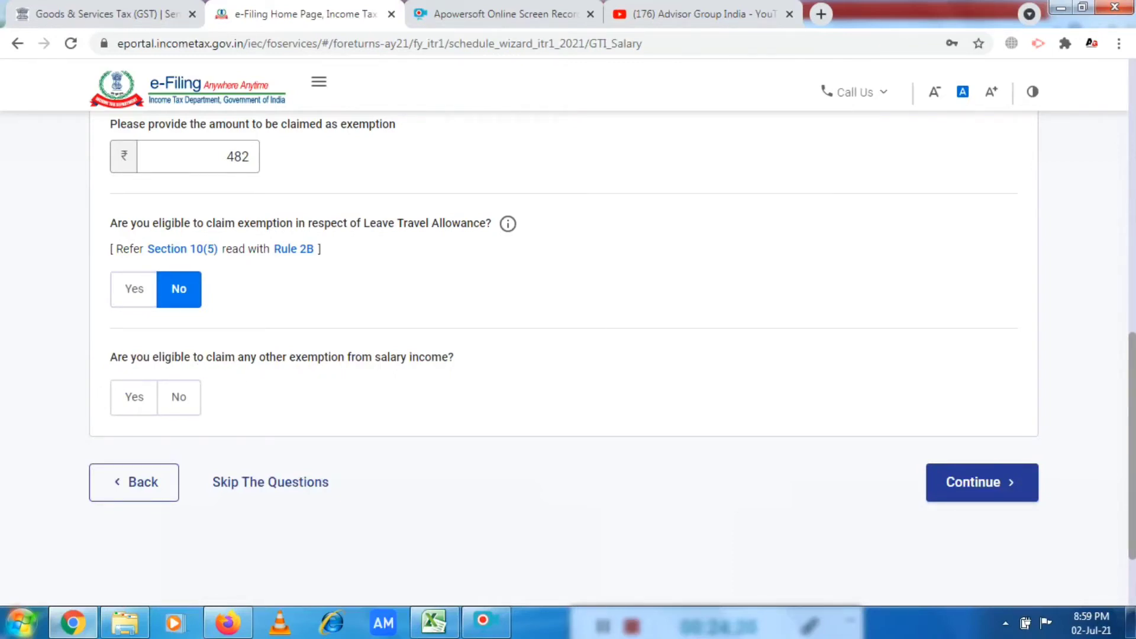
left_click_drag(1132, 533, 1134, 581)
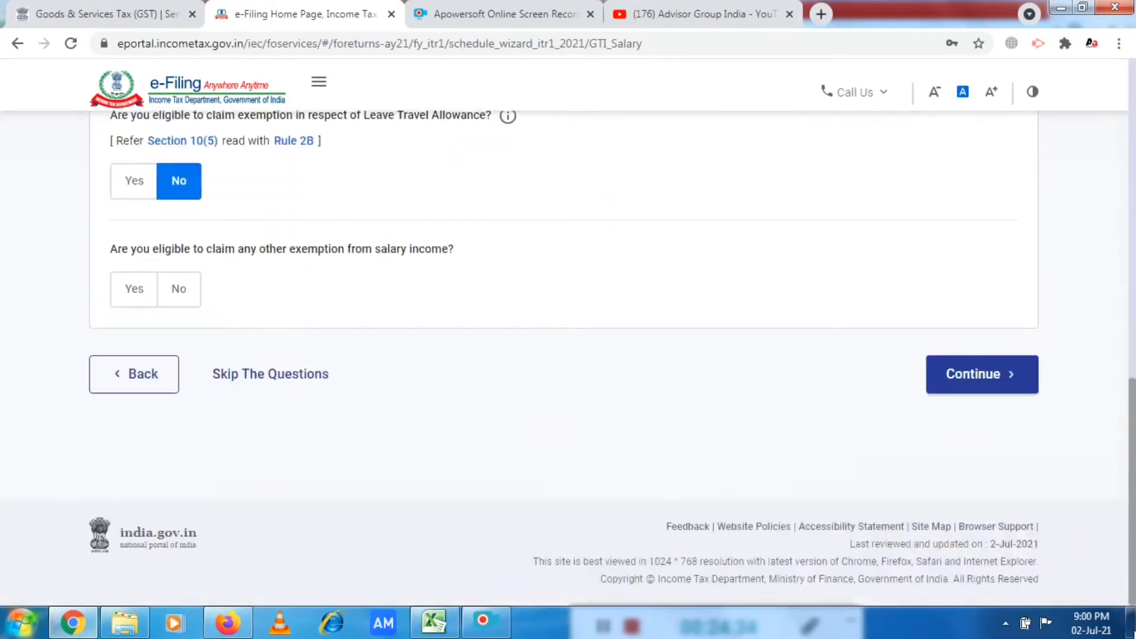
left_click(134, 290)
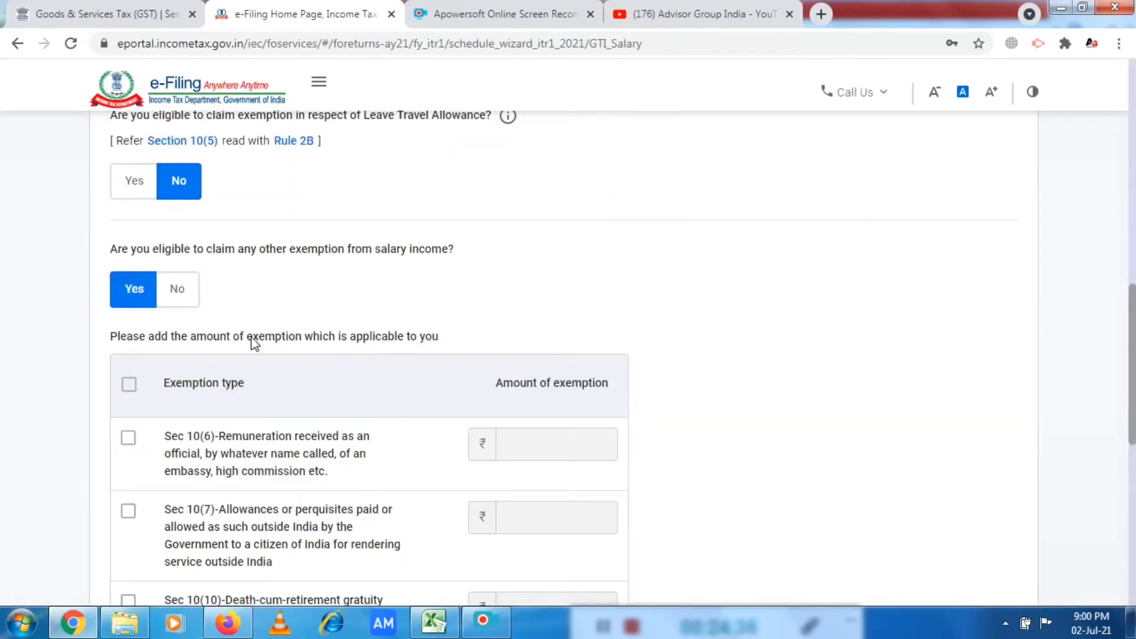
Answer No to claiming any other exemption from salary income and continue to the income source verification.
left_click_drag(1135, 332, 1134, 307)
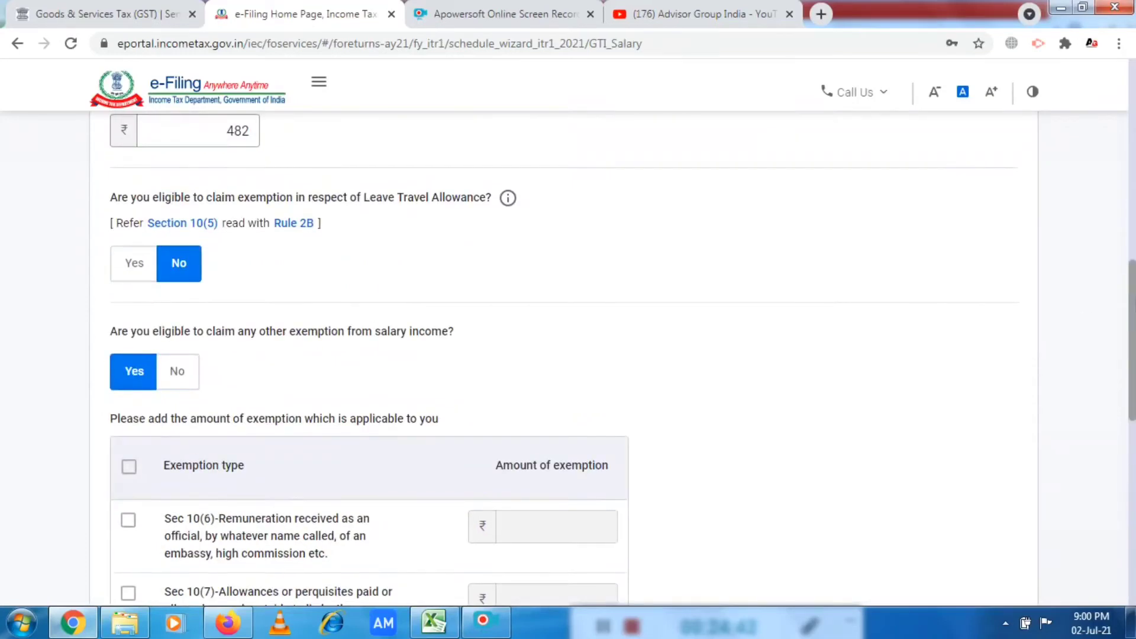
left_click(186, 387)
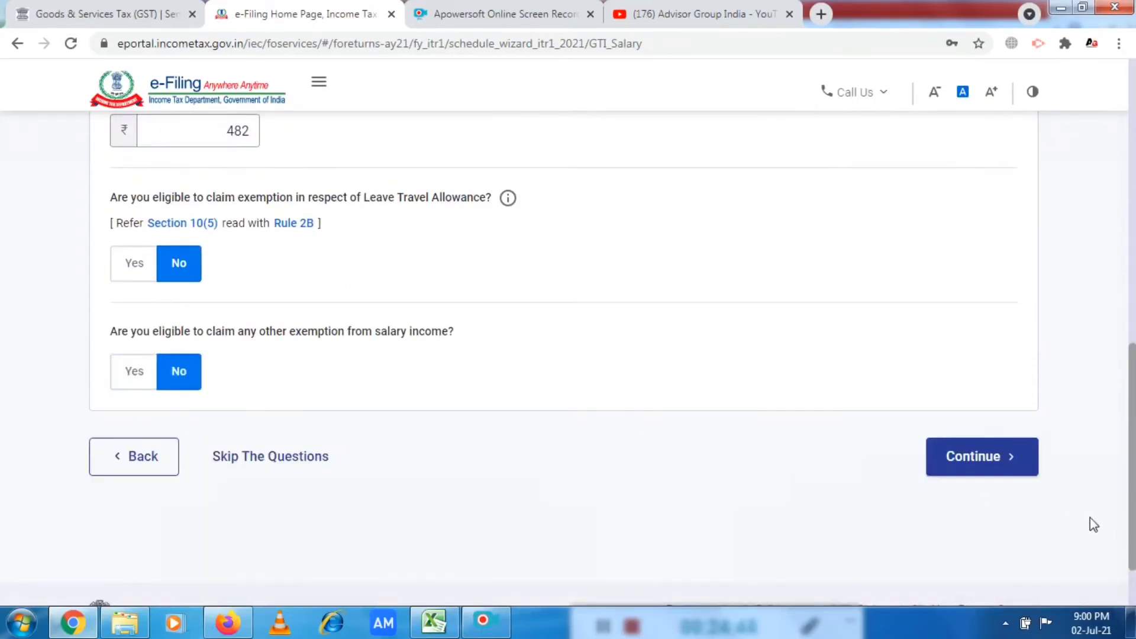
left_click(999, 460)
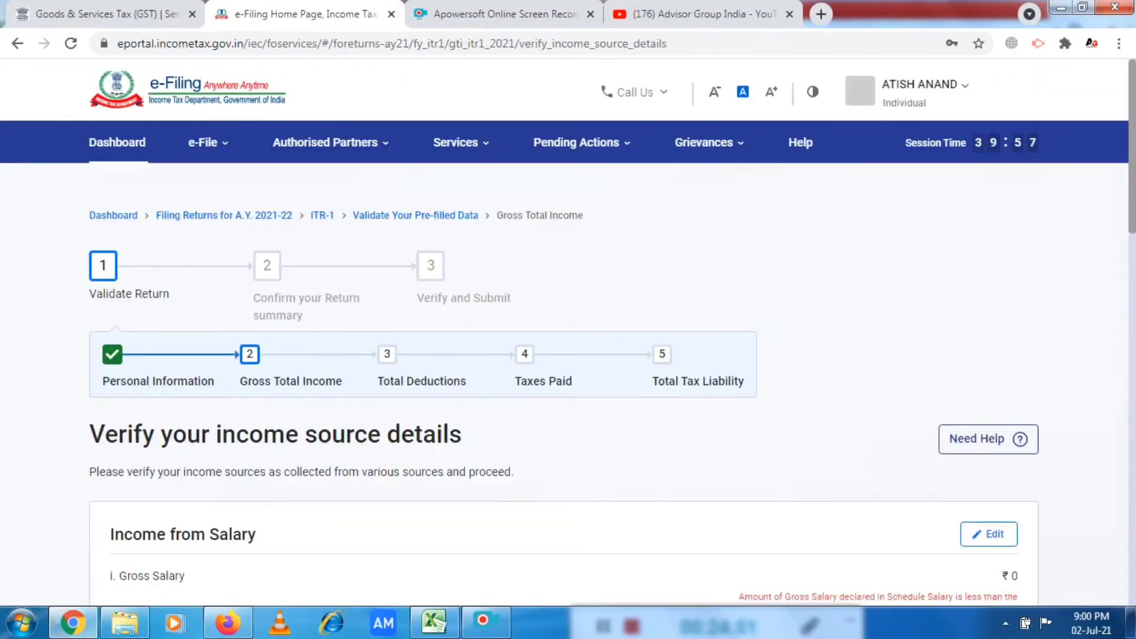
Open Income from Salary for editing and set Salary as per section 17(1) to 11,51,766.
scroll(1031, 272, "down", 5)
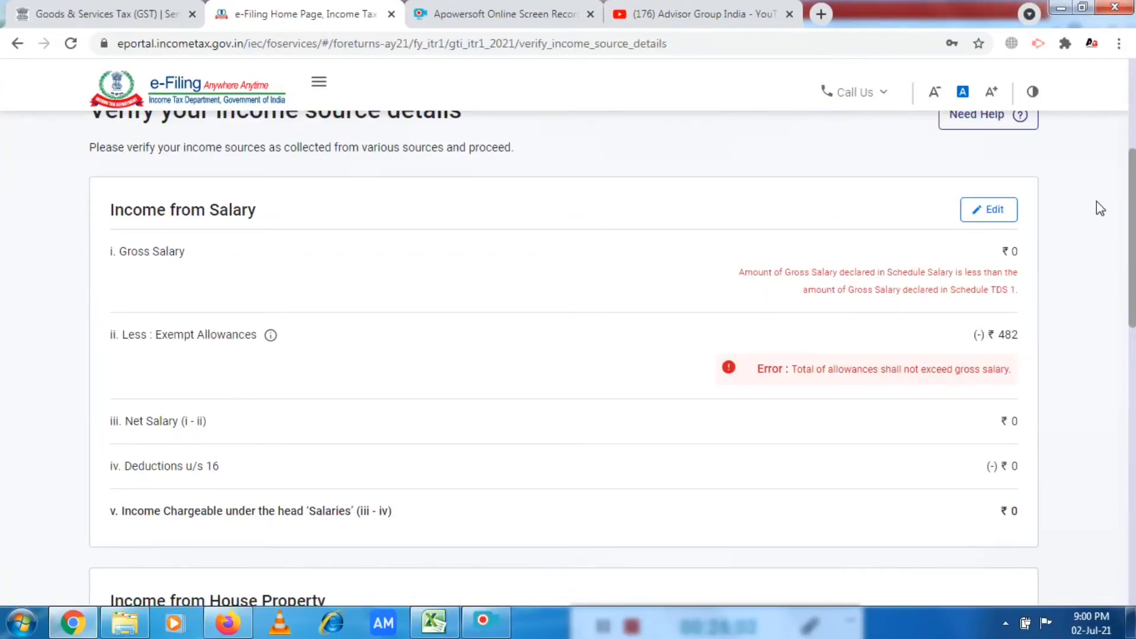
left_click(976, 215)
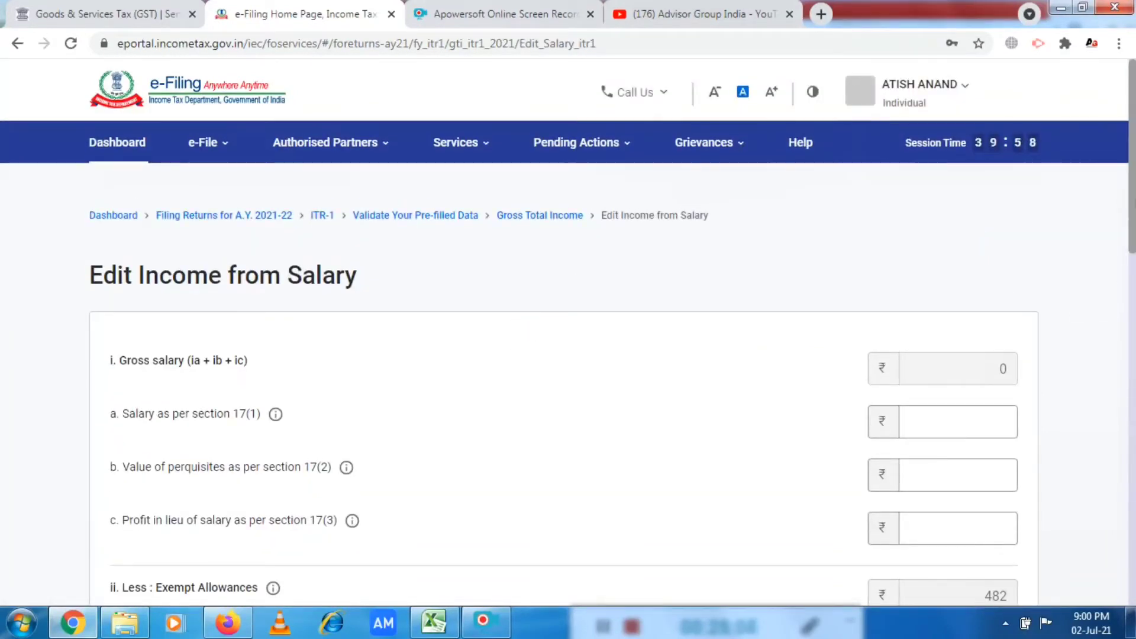
scroll(380, 362, "down", 2)
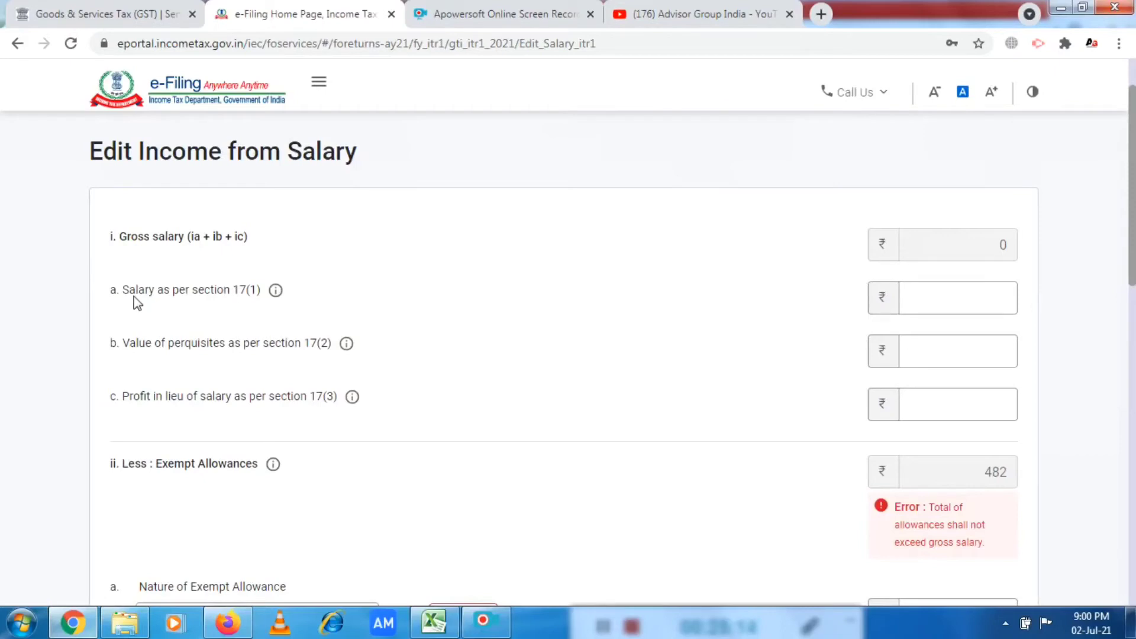
left_click(276, 294)
left_click(949, 295)
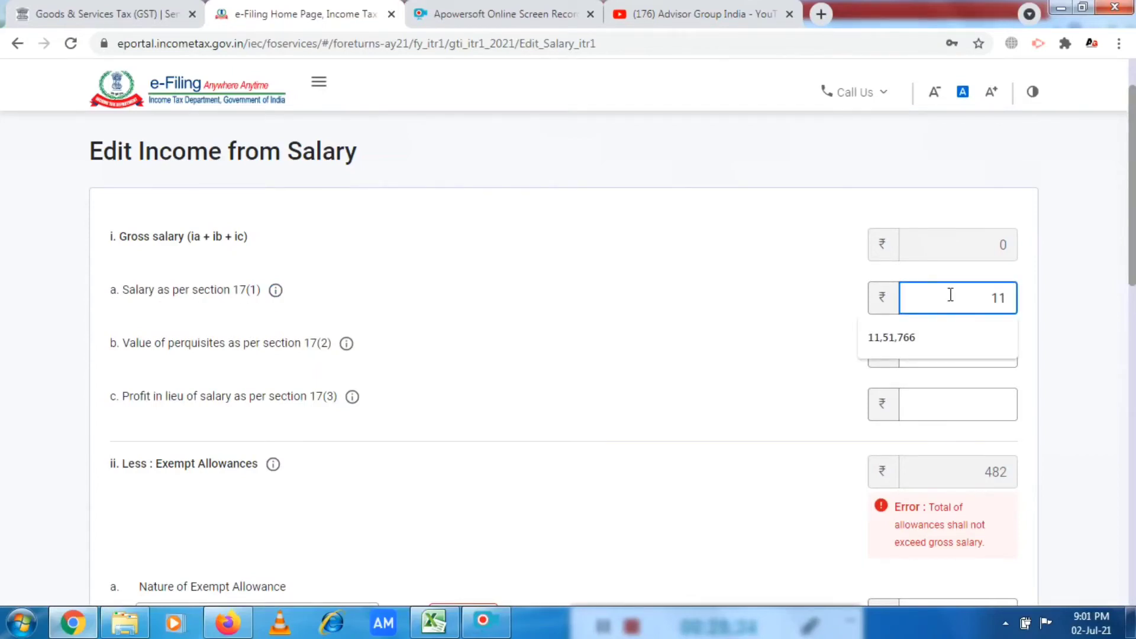
type("1151766")
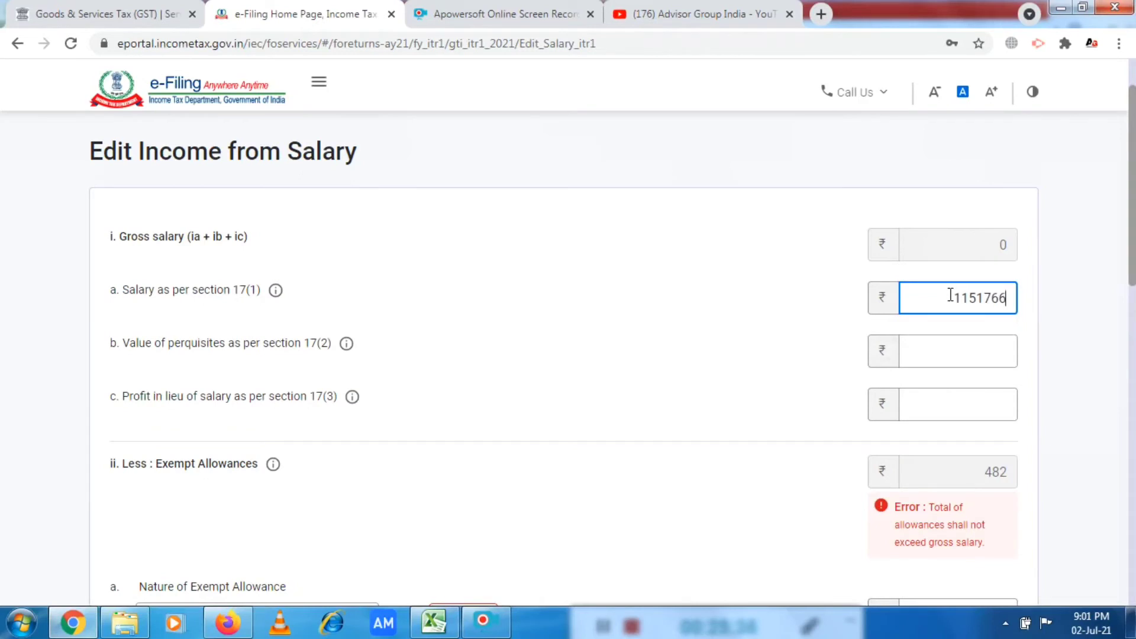
left_click(797, 358)
Review the exempt allowances, net salary, section 16 deductions and chargeable income in the salary form.
scroll(568, 355, "down", 3)
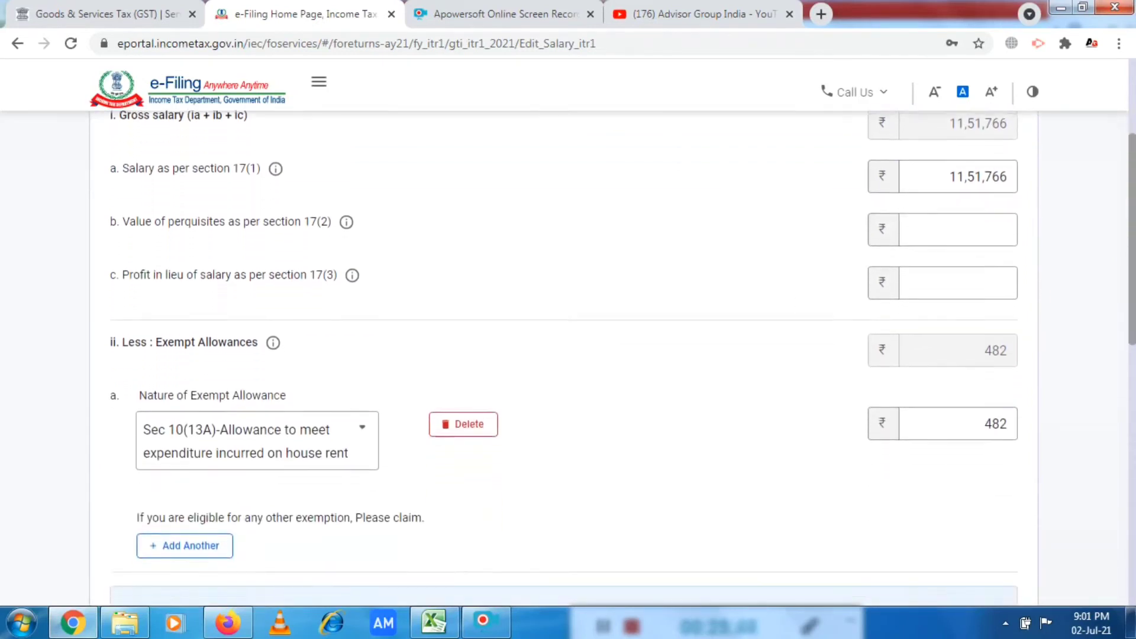
scroll(568, 355, "down", 8)
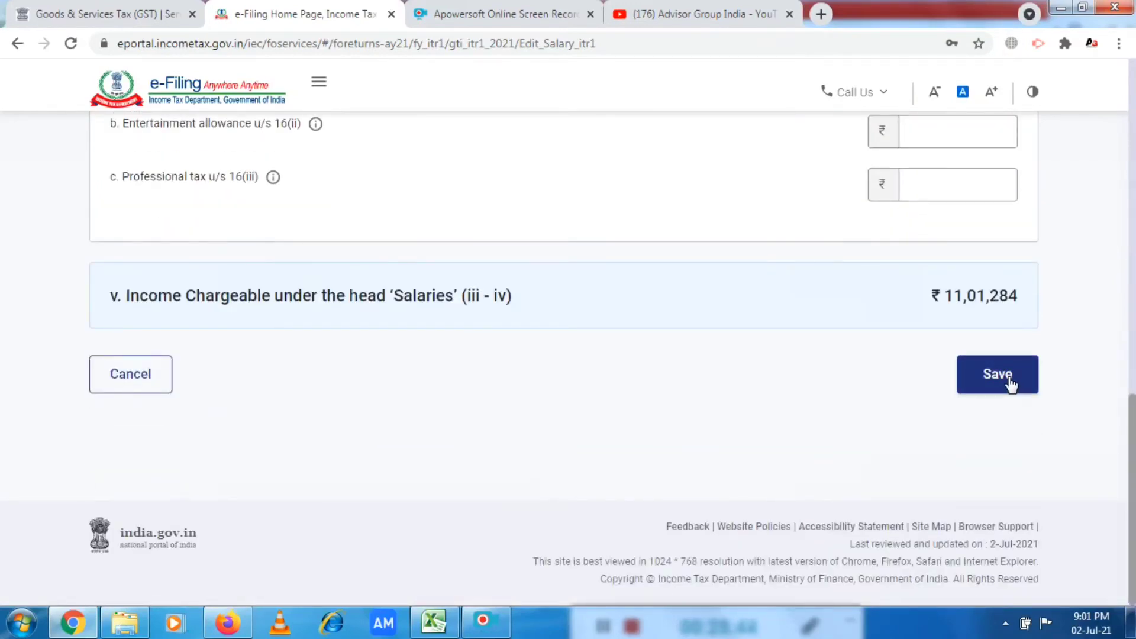
left_click_drag(1132, 497, 1133, 203)
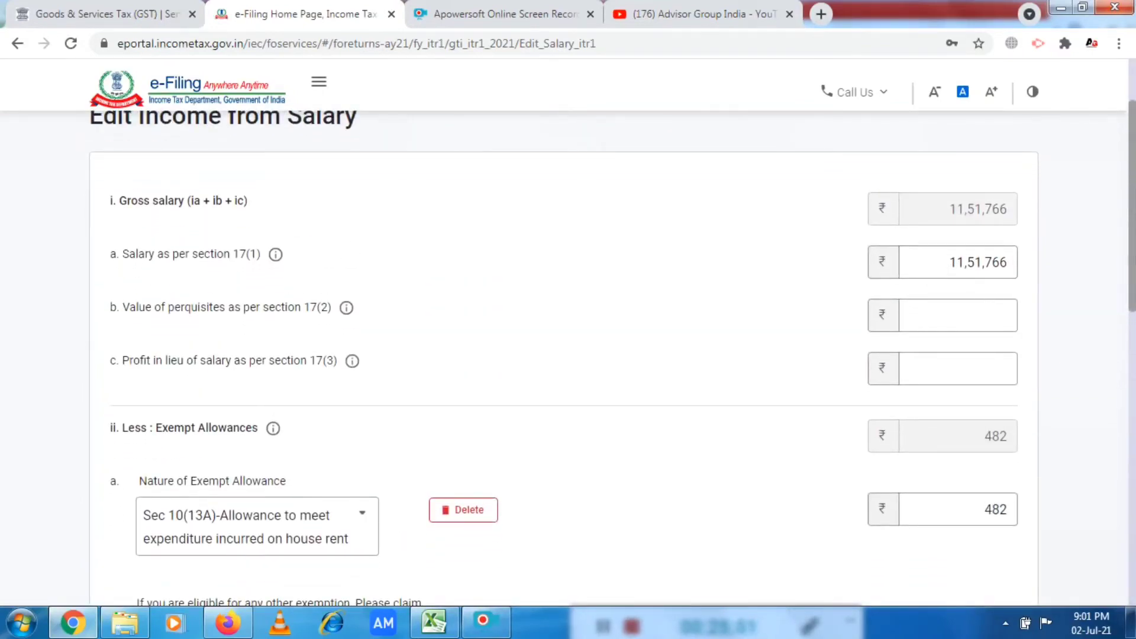
scroll(332, 286, "down", 3)
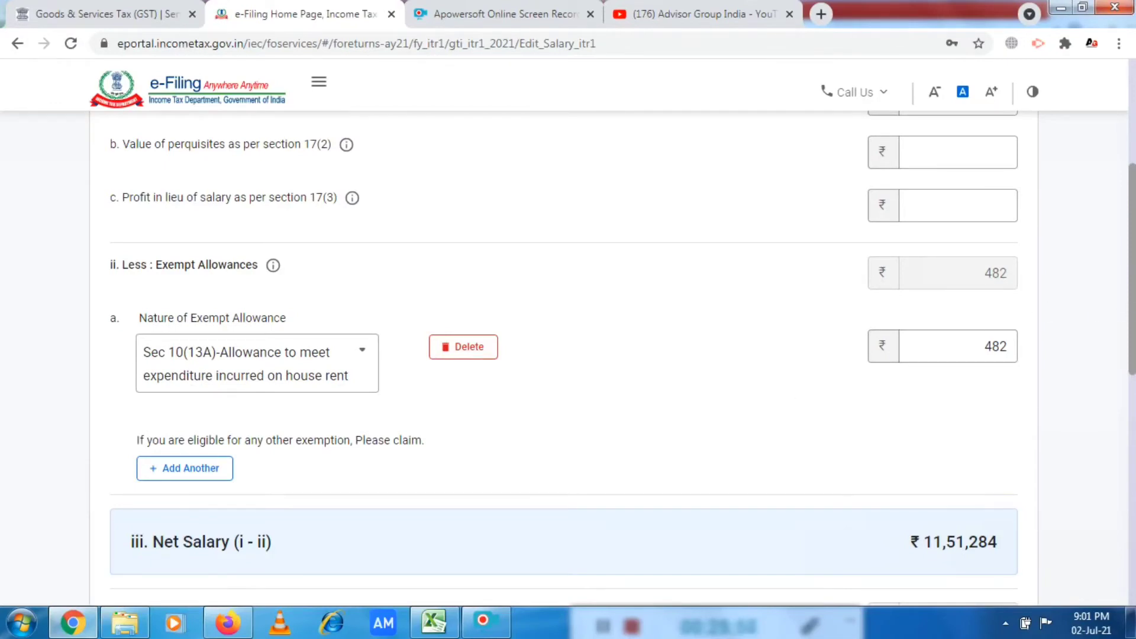
scroll(568, 355, "down", 2)
scroll(568, 355, "up", 4)
scroll(568, 355, "down", 1)
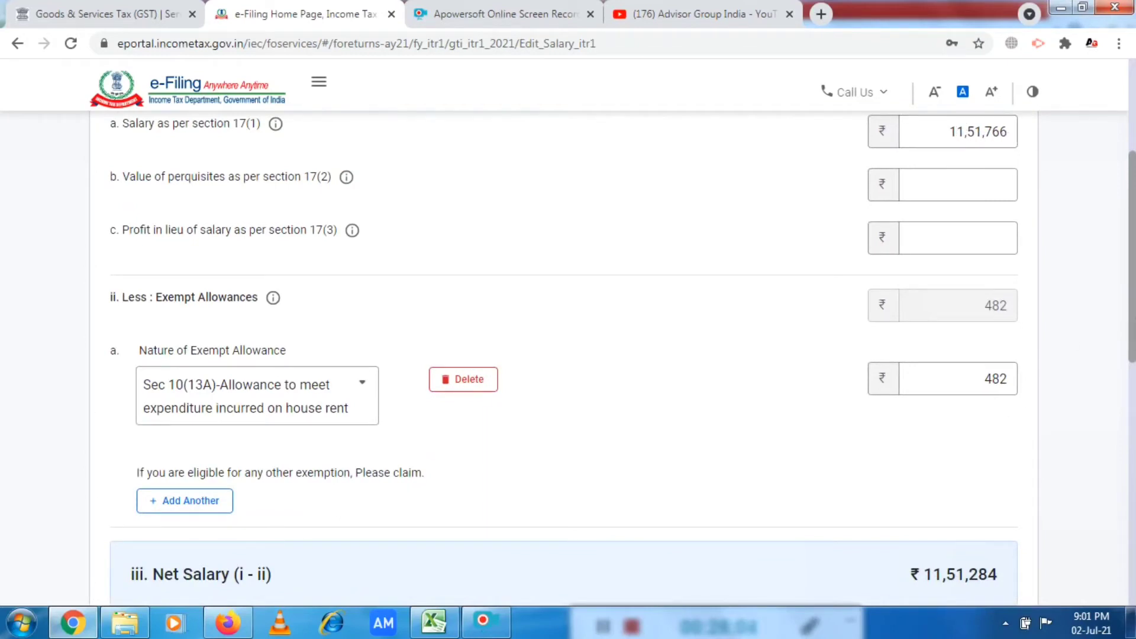
scroll(916, 292, "down", 5)
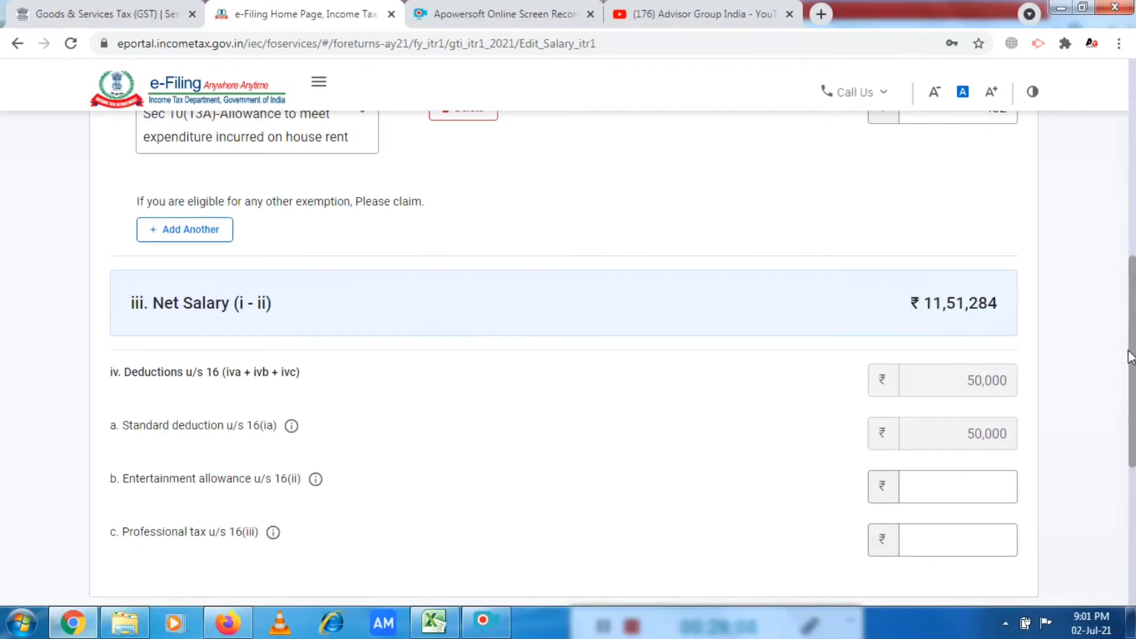
scroll(1130, 357, "down", 2)
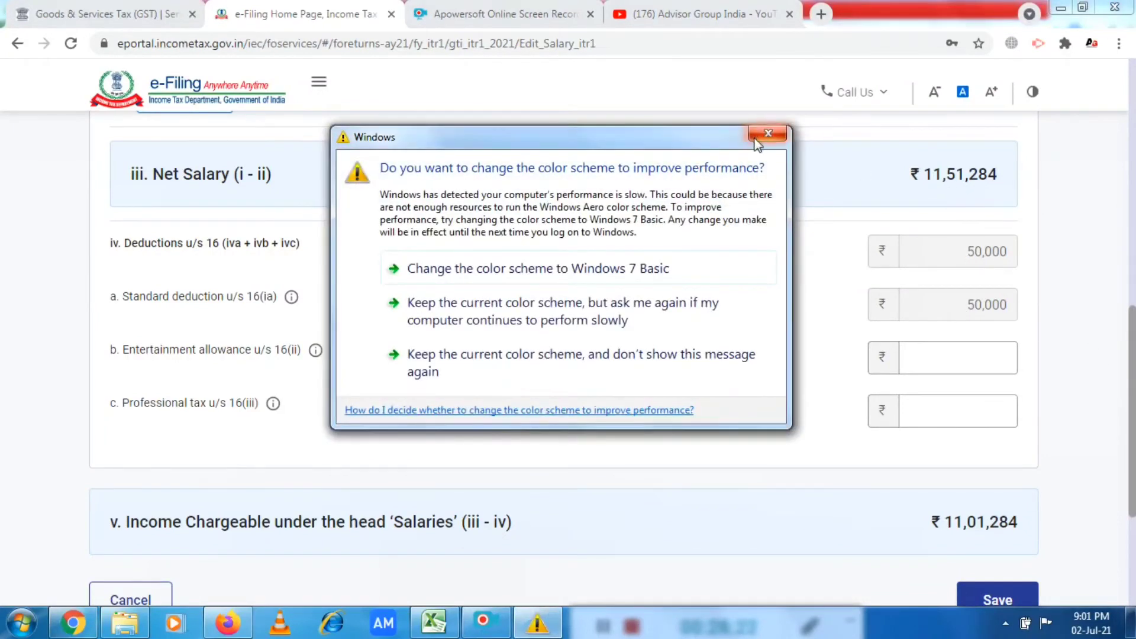
Dismiss the Windows prompt and site notifications, save the salary details, and confirm the Gross Total Income section.
left_click(765, 134)
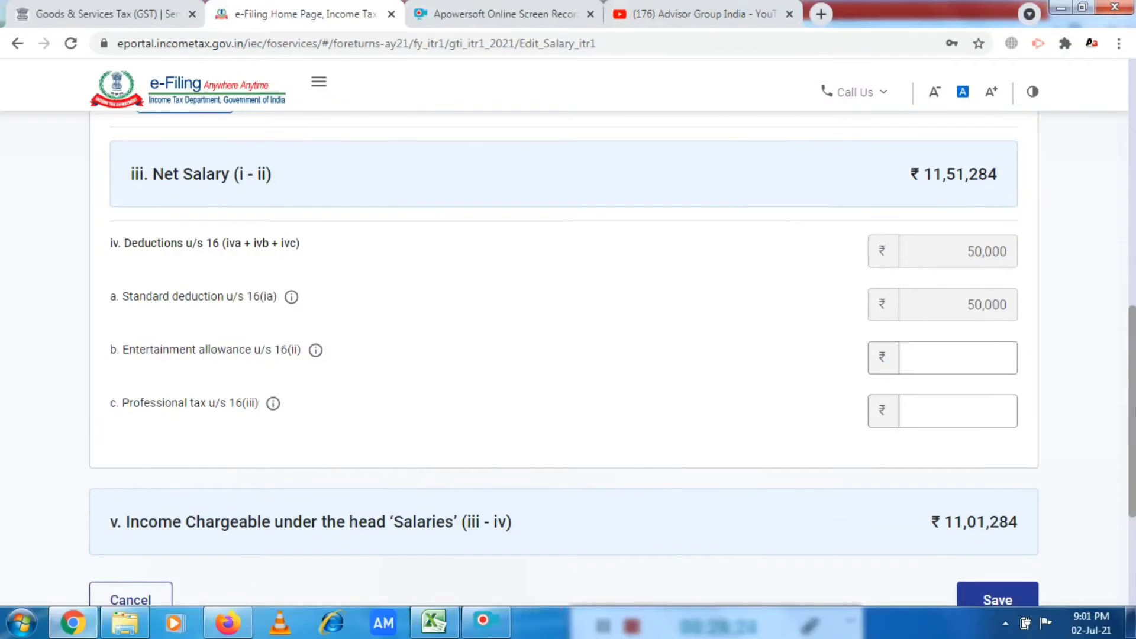
scroll(613, 357, "down", 3)
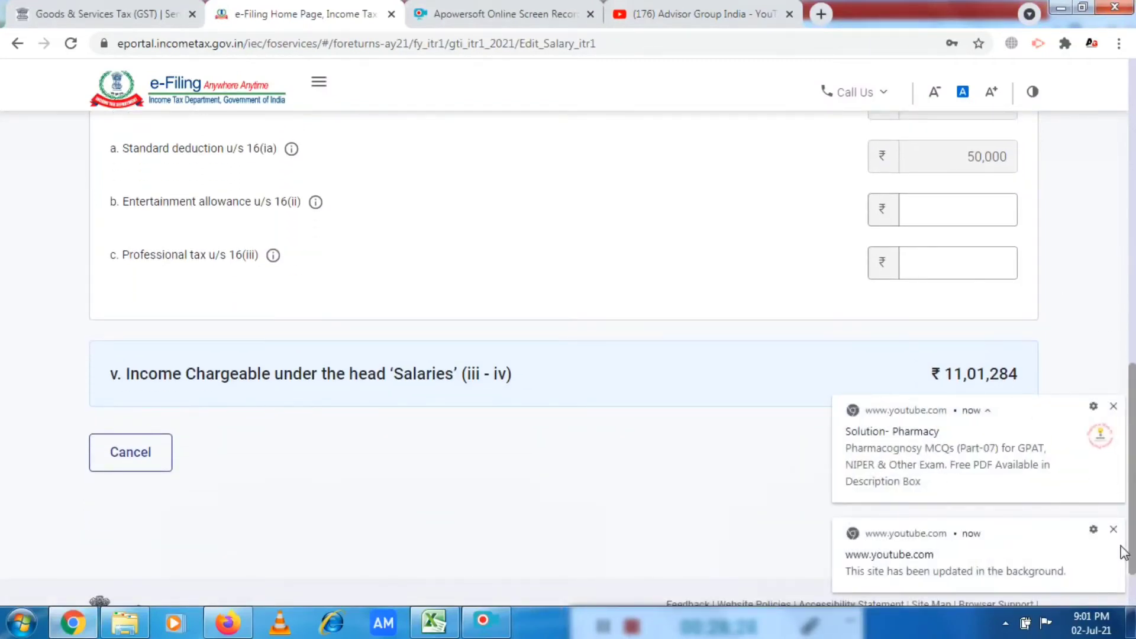
left_click(1114, 530)
left_click(1114, 529)
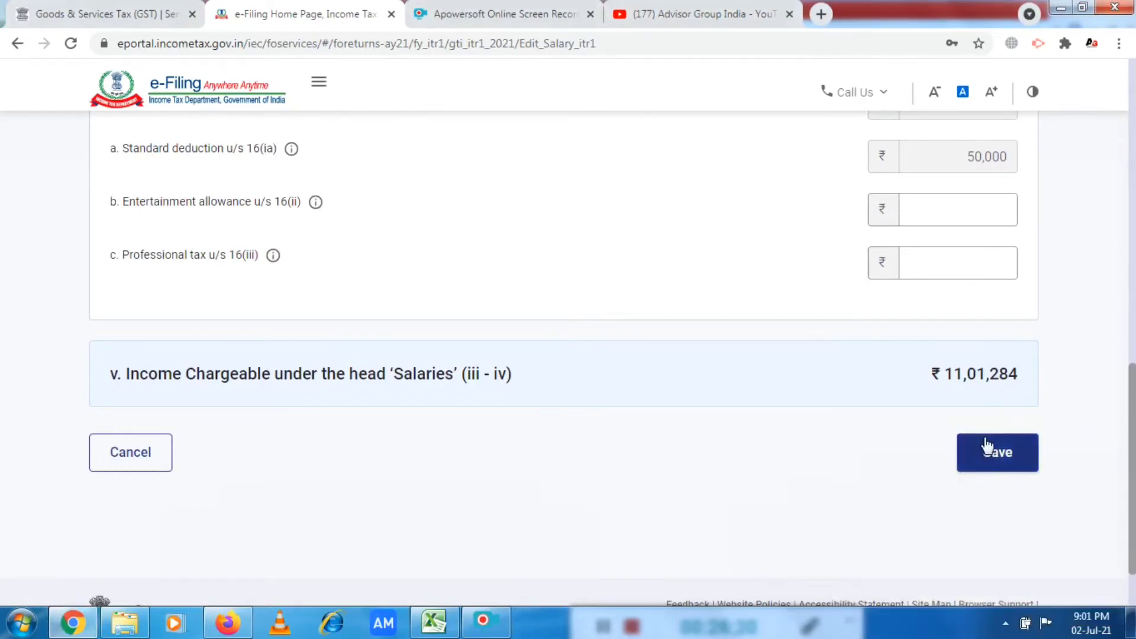
left_click(1004, 464)
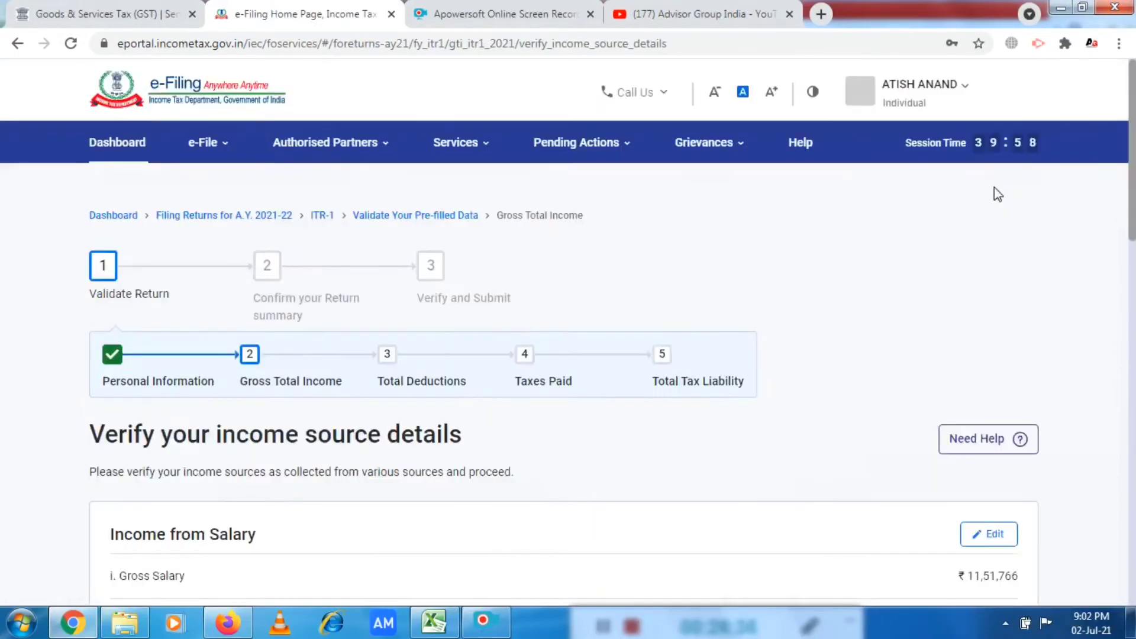
left_click_drag(1132, 189, 1133, 506)
left_click(1018, 550)
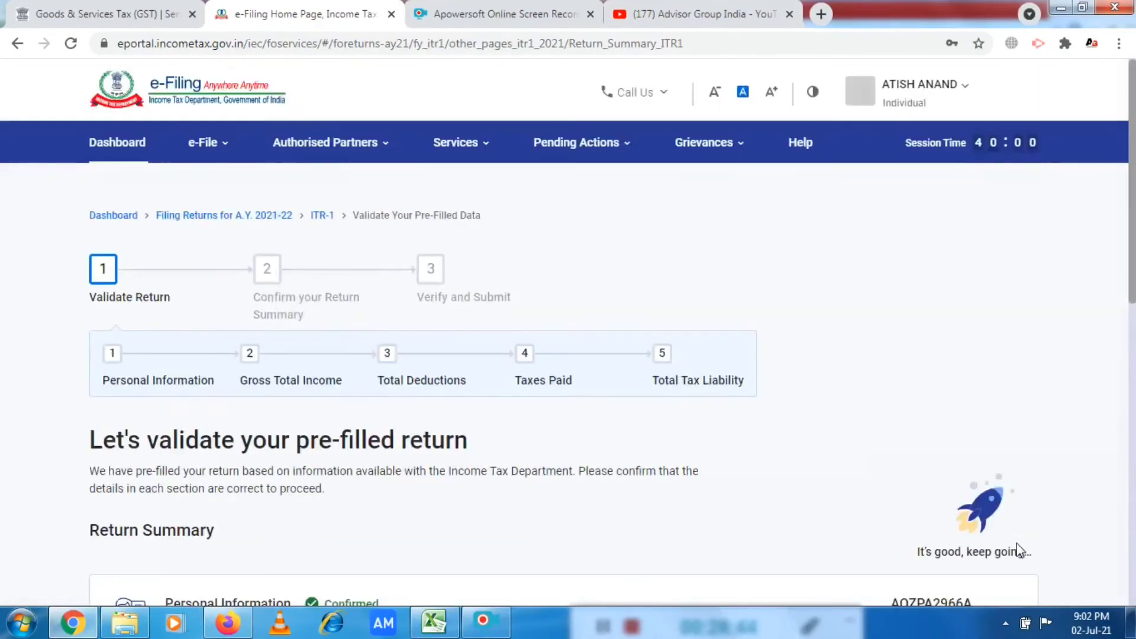
Review the section statuses in the Return Summary and open the Total Deductions section.
scroll(65, 313, "down", 5)
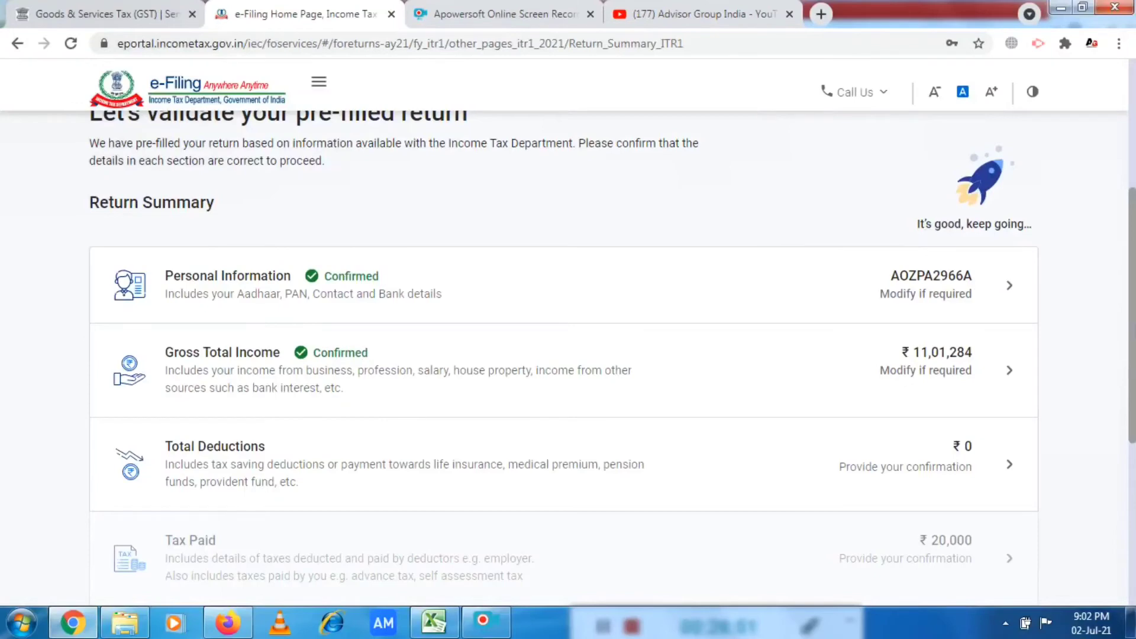
scroll(1126, 257, "up", 3)
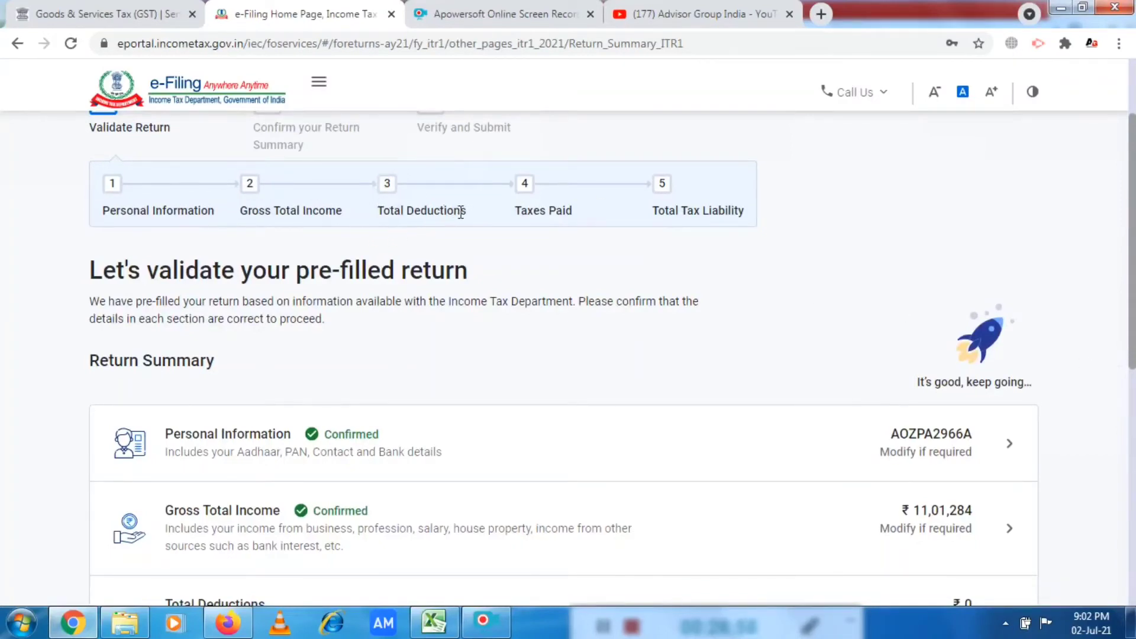
left_click_drag(467, 214, 383, 214)
left_click_drag(378, 214, 384, 215)
scroll(1132, 417, "down", 6)
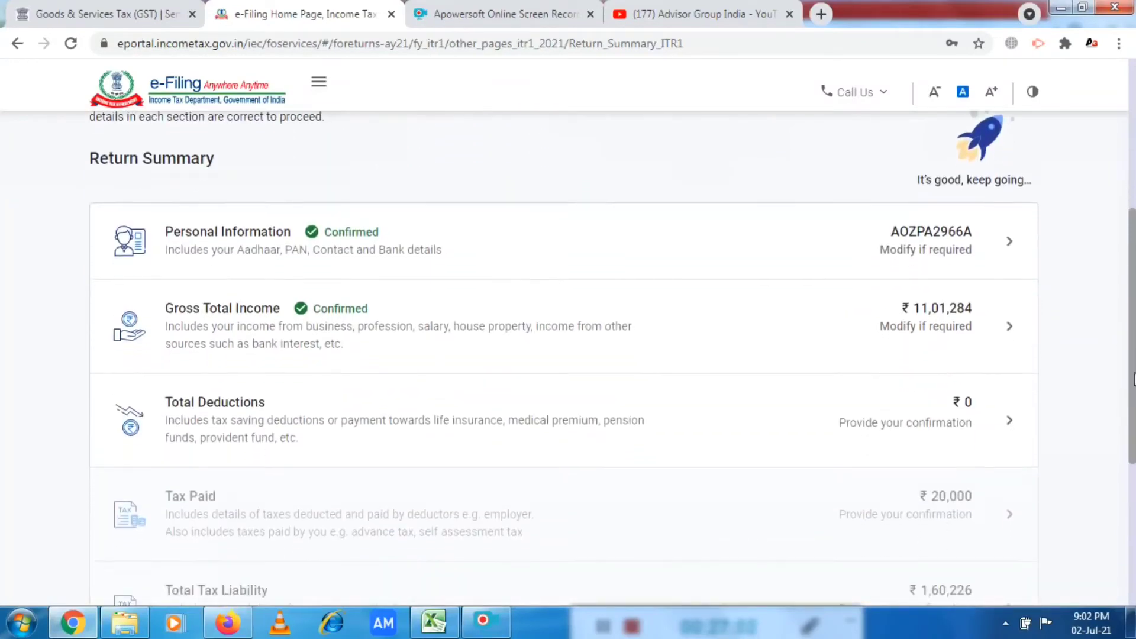
scroll(1133, 417, "down", 1)
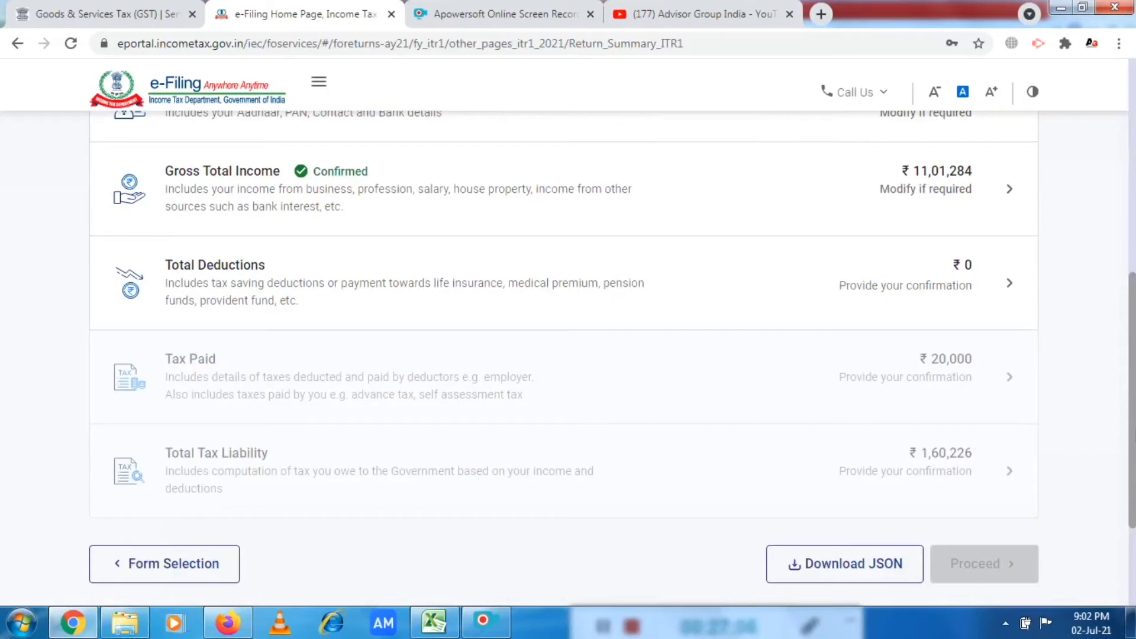
left_click(984, 292)
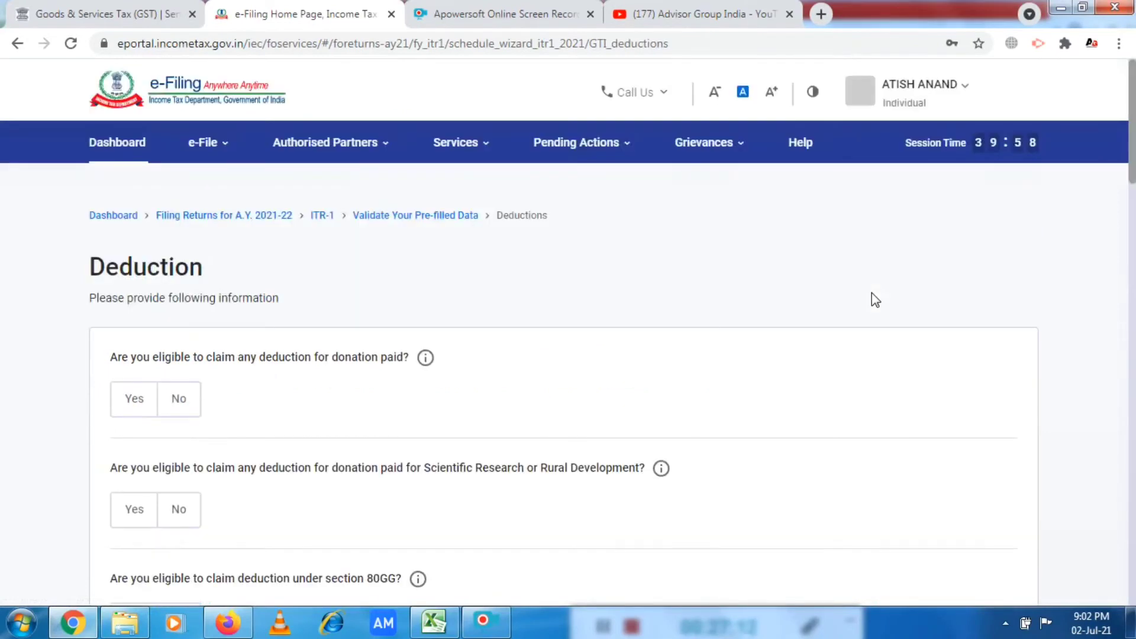
Answer No to the deductions for donations paid and for Scientific Research or Rural Development donations, and dismiss the Windows prompt.
scroll(563, 401, "down", 2)
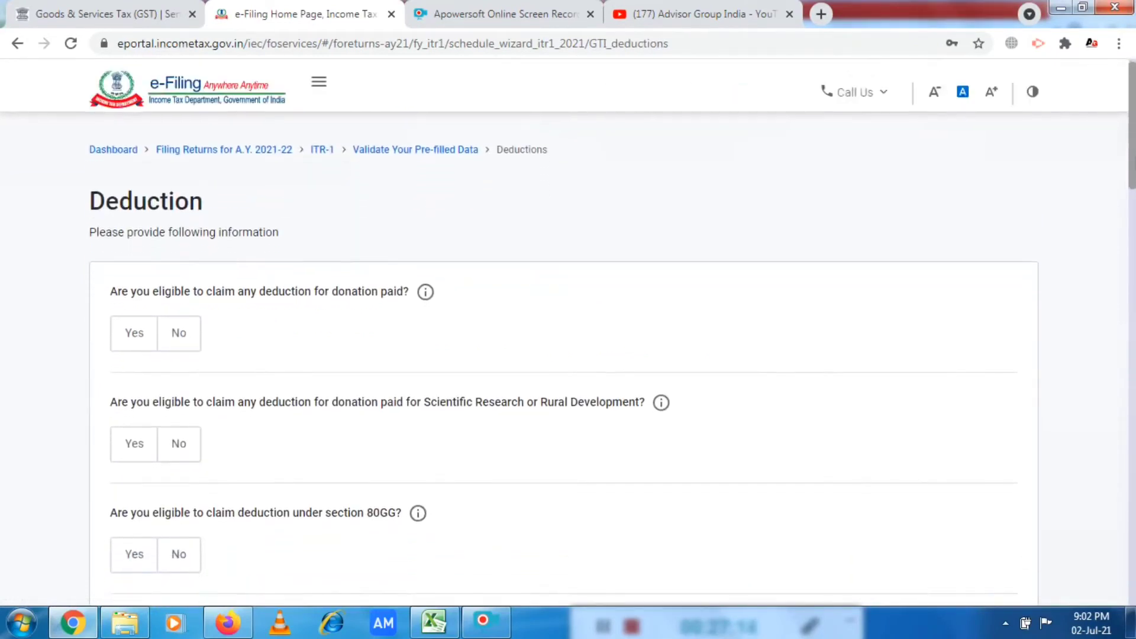
left_click_drag(1133, 175, 1133, 178)
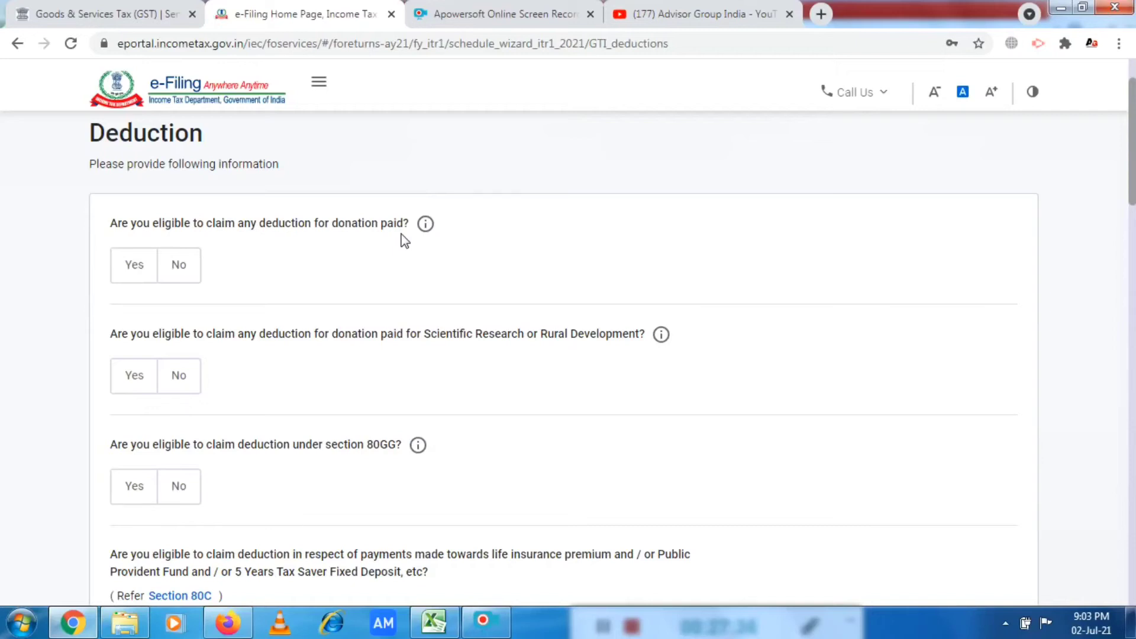
left_click(135, 269)
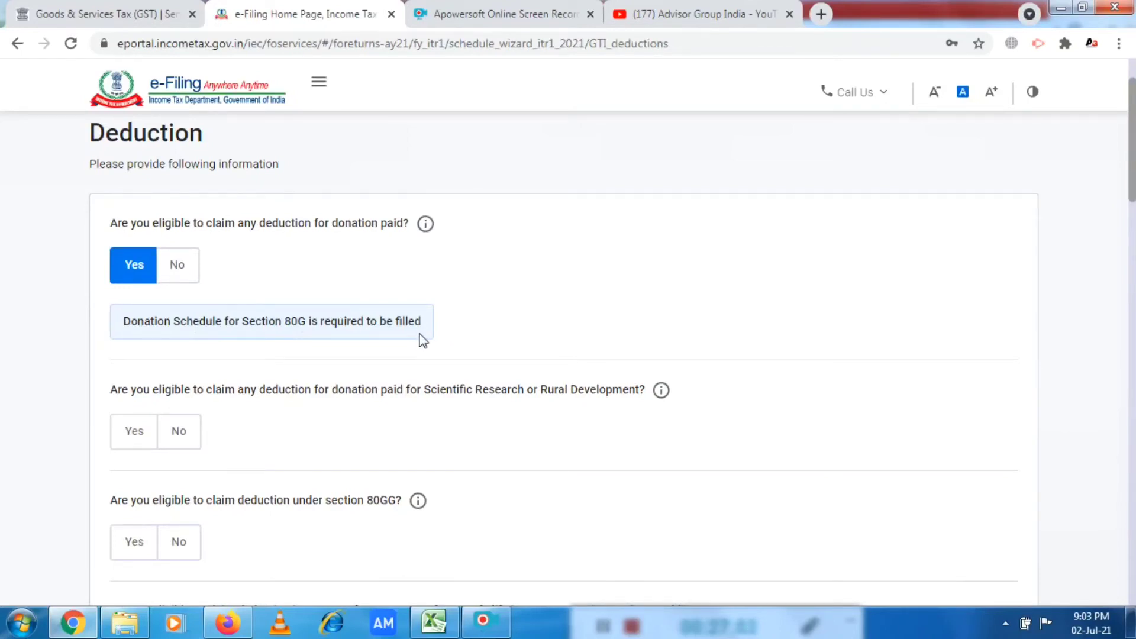
left_click(176, 271)
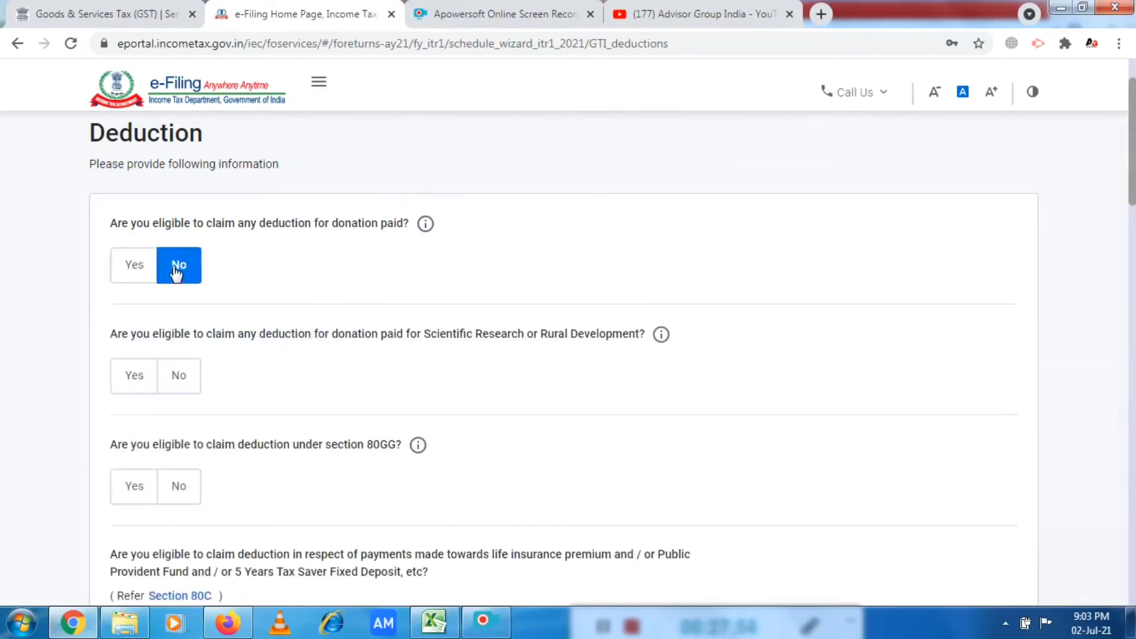
scroll(568, 355, "down", 2)
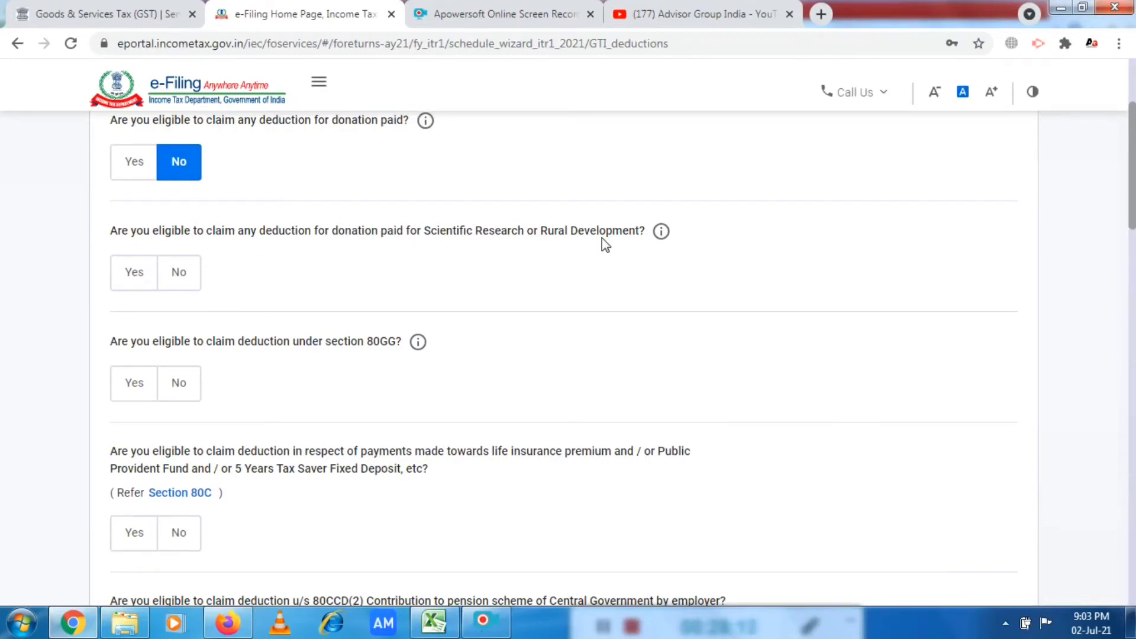
left_click(124, 274)
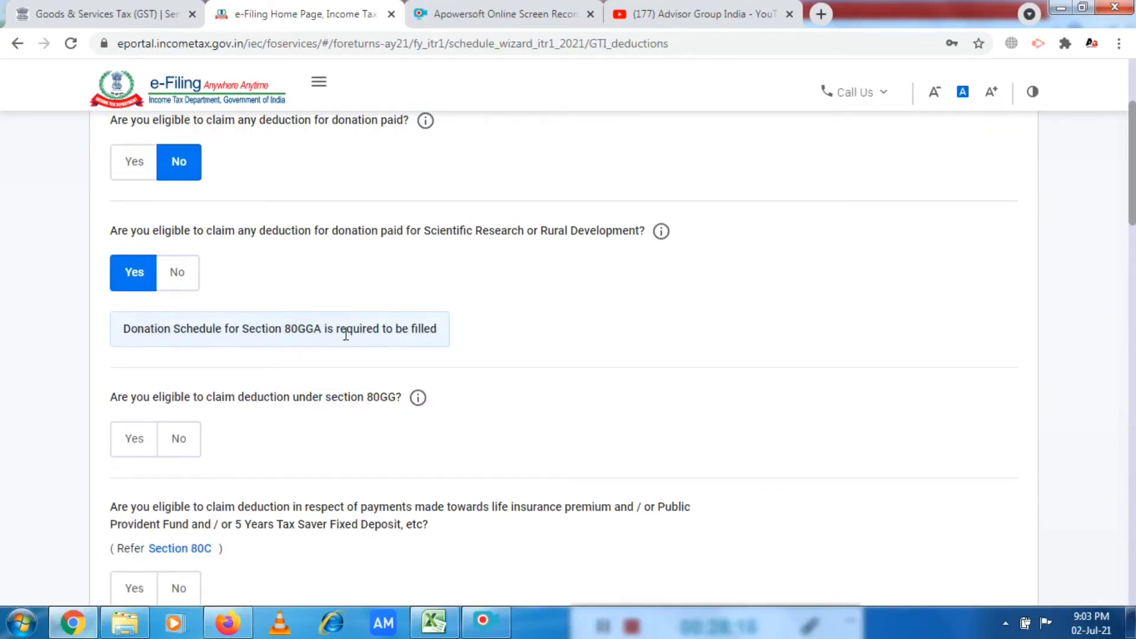
left_click(176, 274)
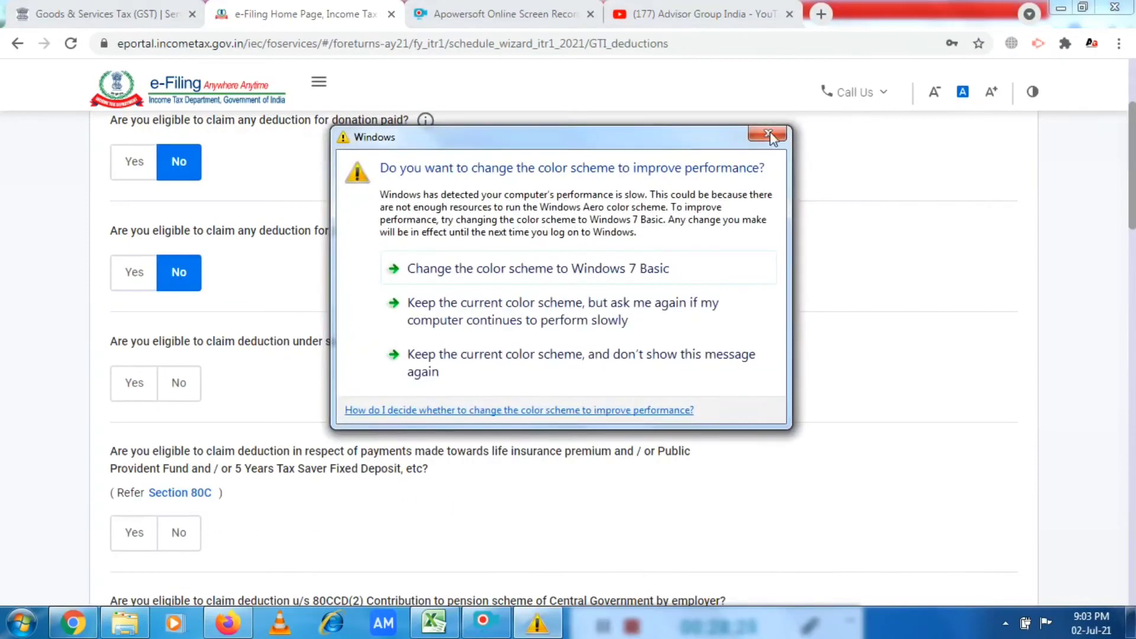
left_click(388, 354)
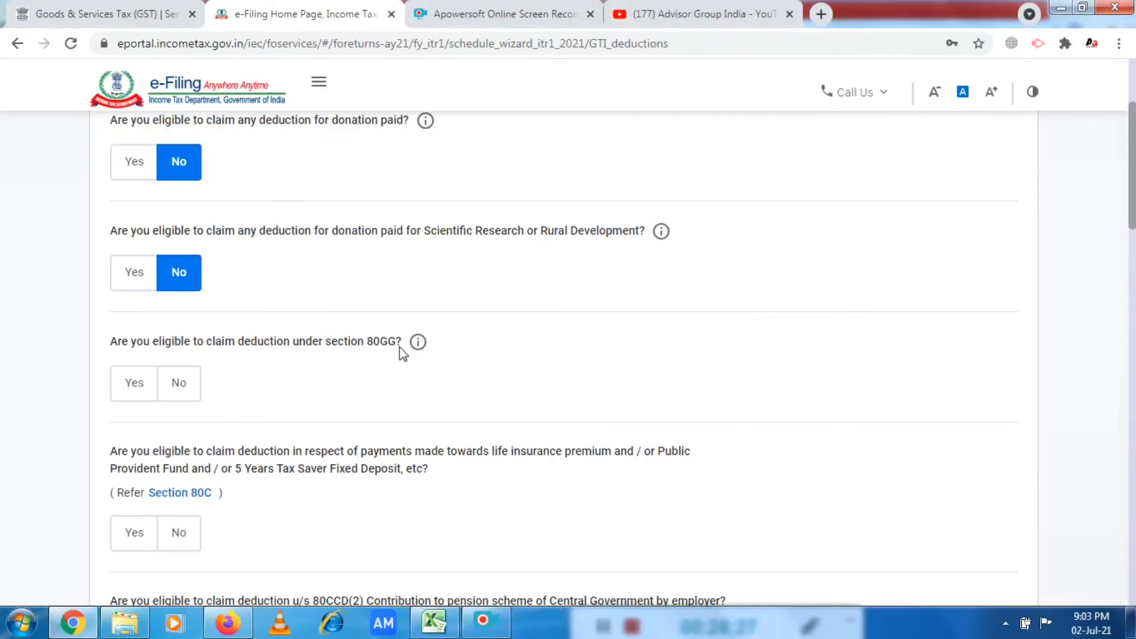
Answer Yes to the Section 80C deduction question and enter 3,58,236 as the amount to be claimed.
left_click_drag(1132, 177, 1131, 214)
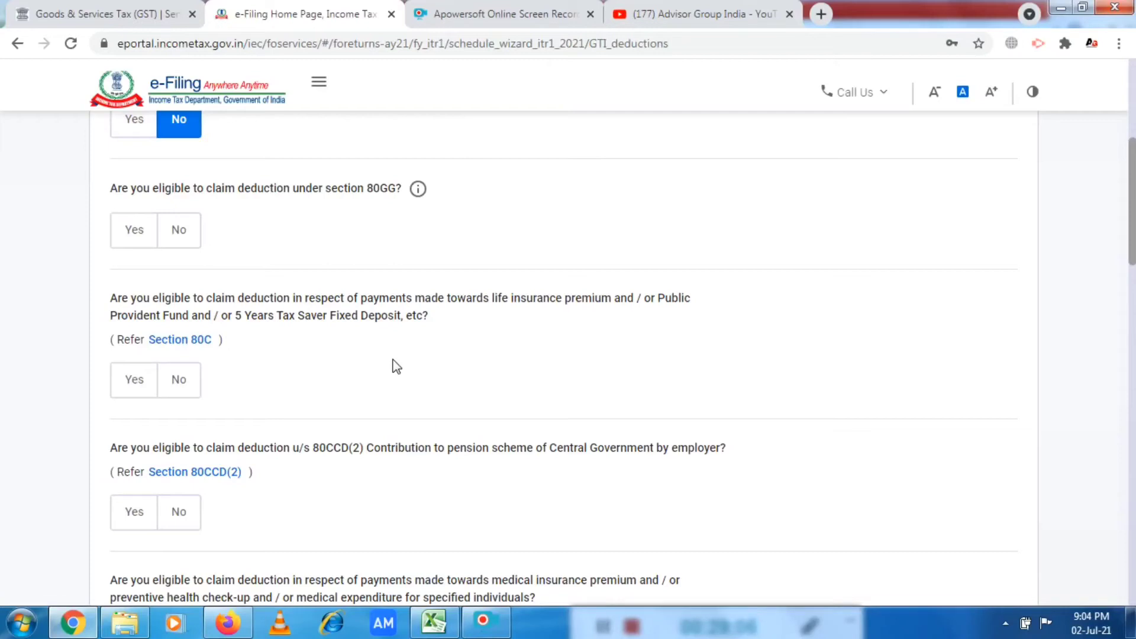
left_click(130, 380)
left_click(187, 455)
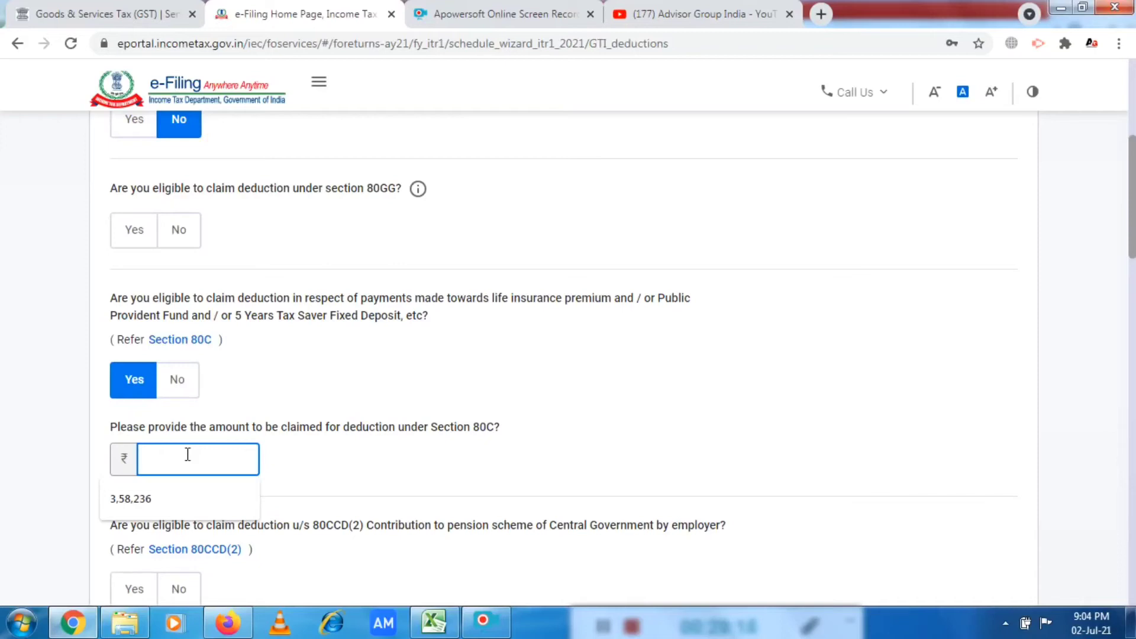
type("3,58,")
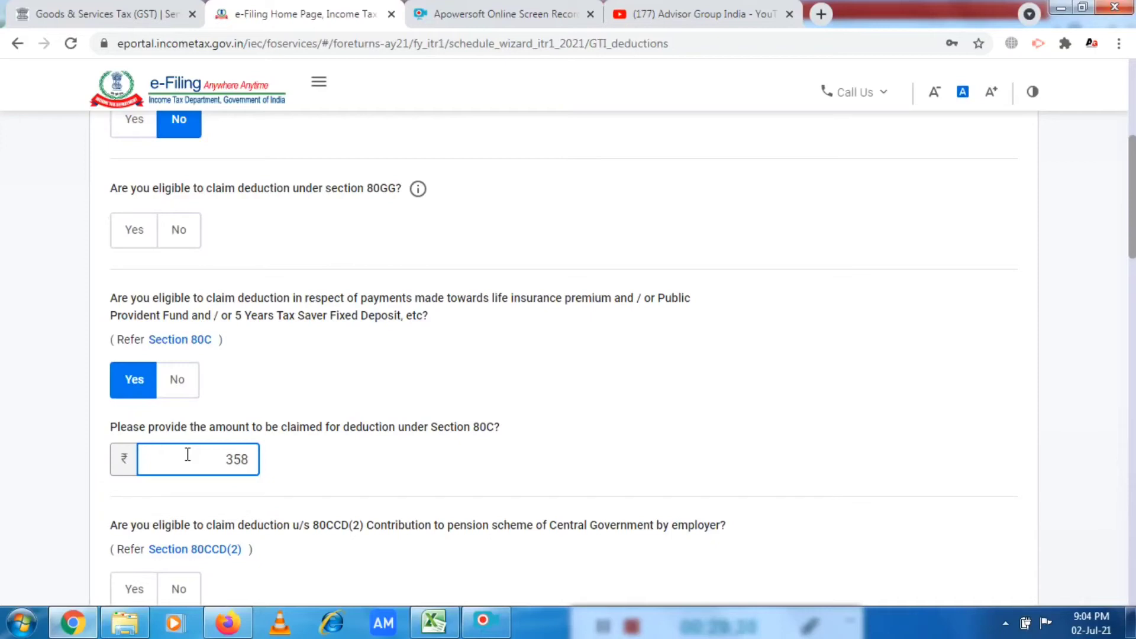
type("236")
left_click(651, 420)
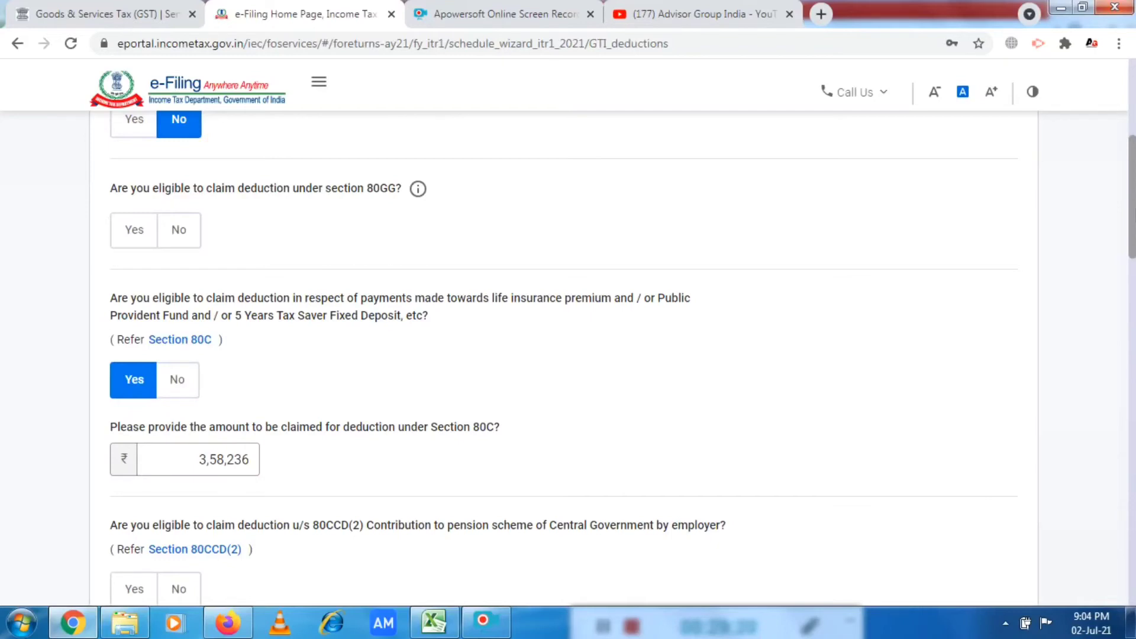
Review the remaining deduction questions and the list of other deduction types, and continue to the deductions verification page.
scroll(562, 357, "down", 1)
left_click_drag(1132, 255, 1132, 252)
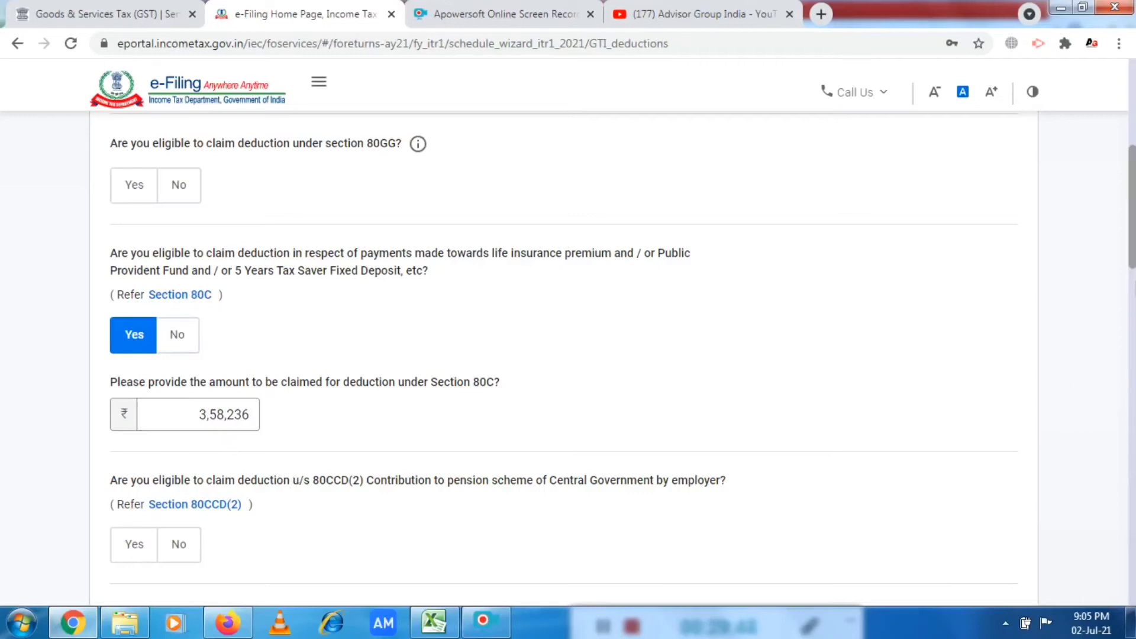
scroll(562, 355, "down", 3)
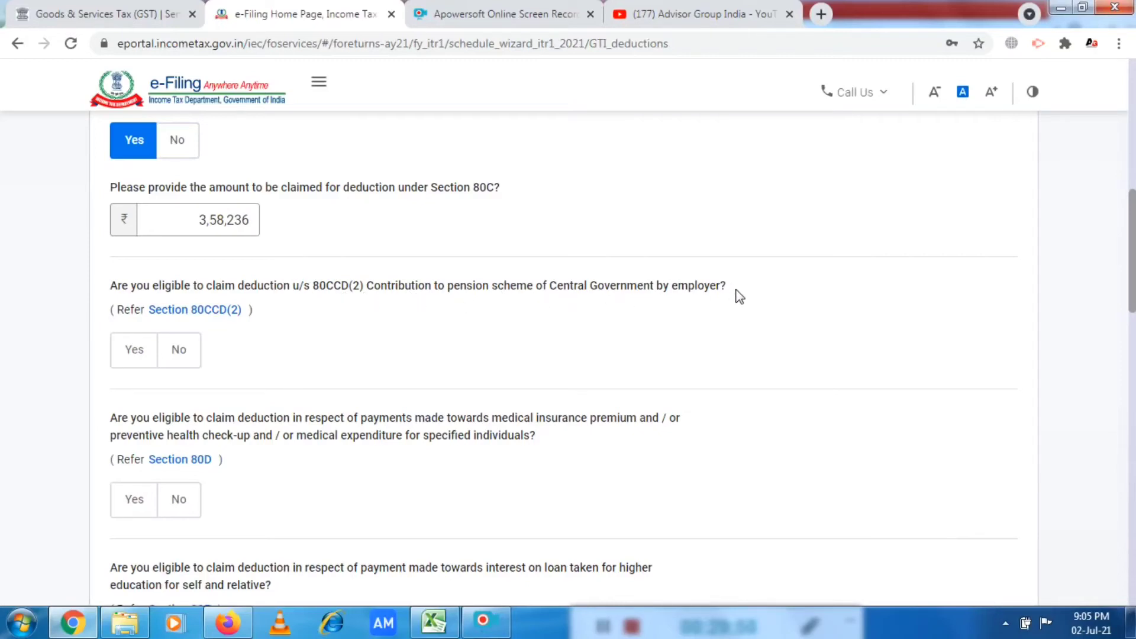
scroll(1134, 318, "down", 3)
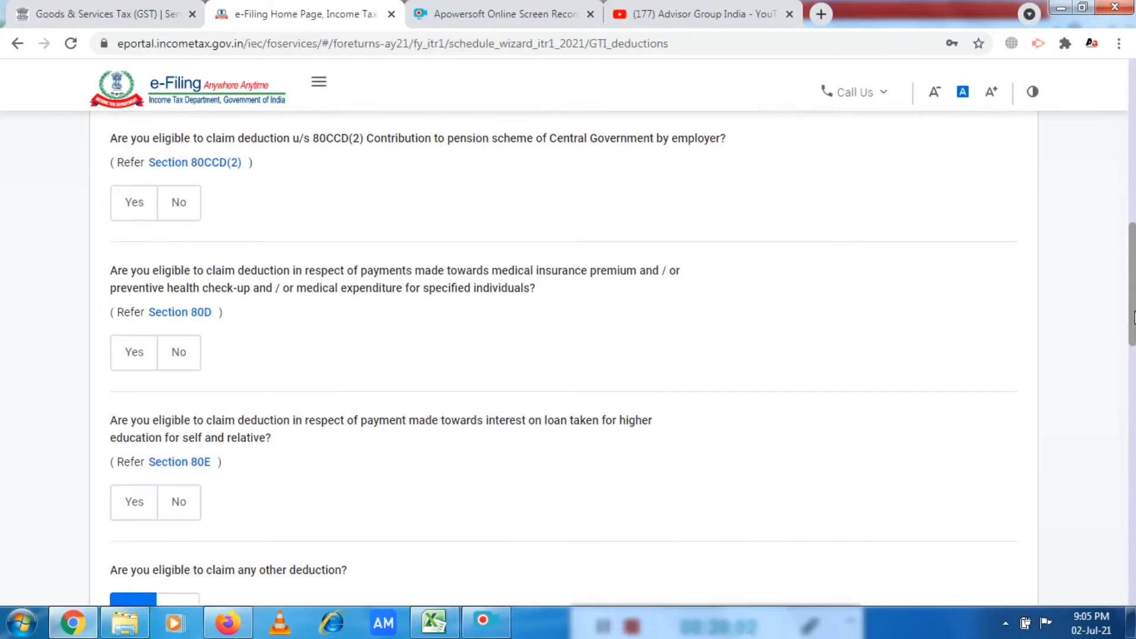
left_click_drag(1134, 317, 1126, 380)
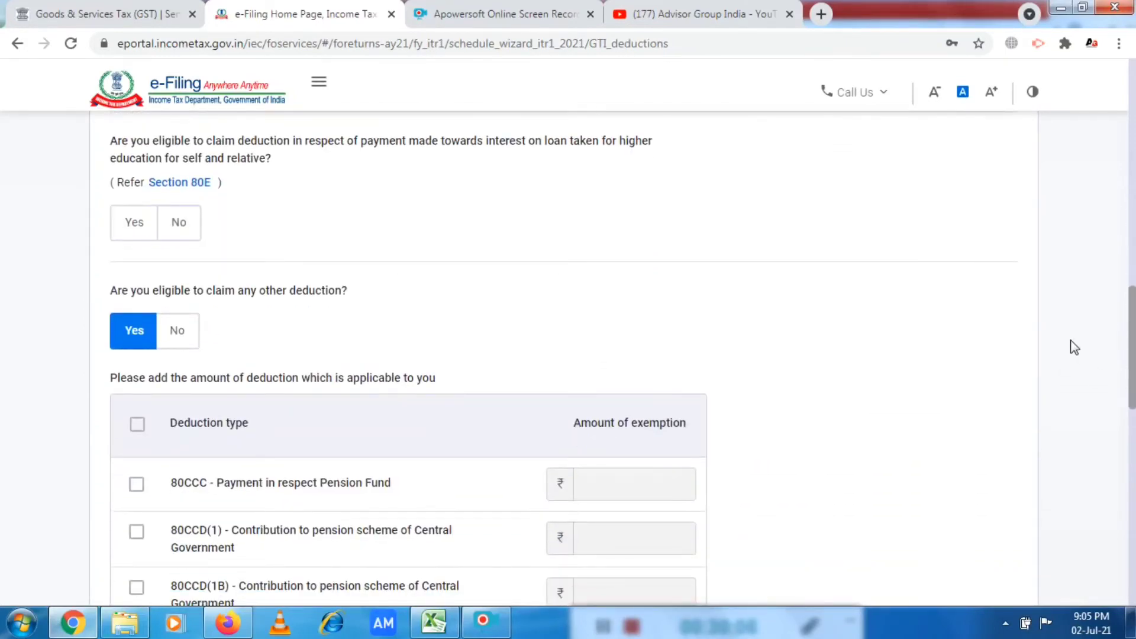
scroll(408, 355, "down", 5)
scroll(1134, 421, "down", 2)
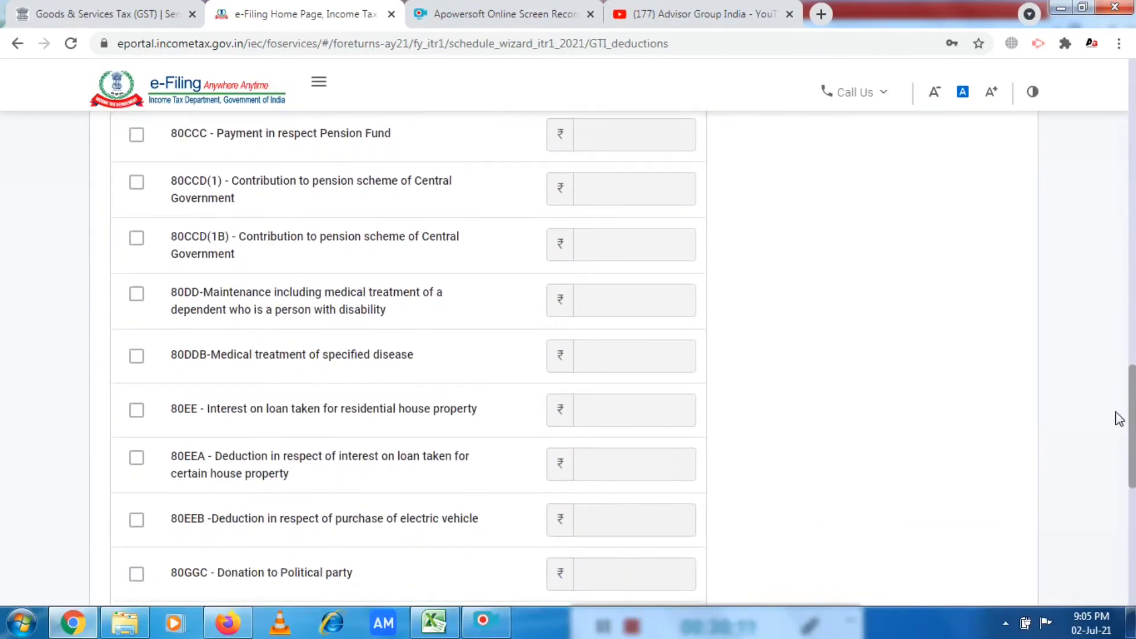
scroll(408, 355, "down", 4)
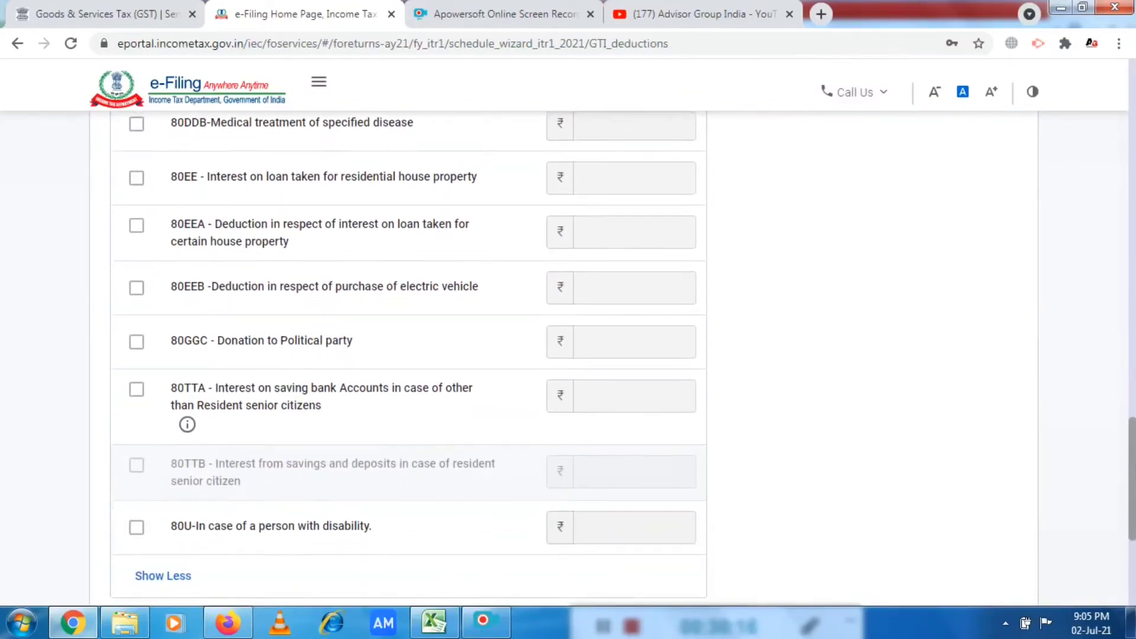
scroll(1133, 496, "down", 2)
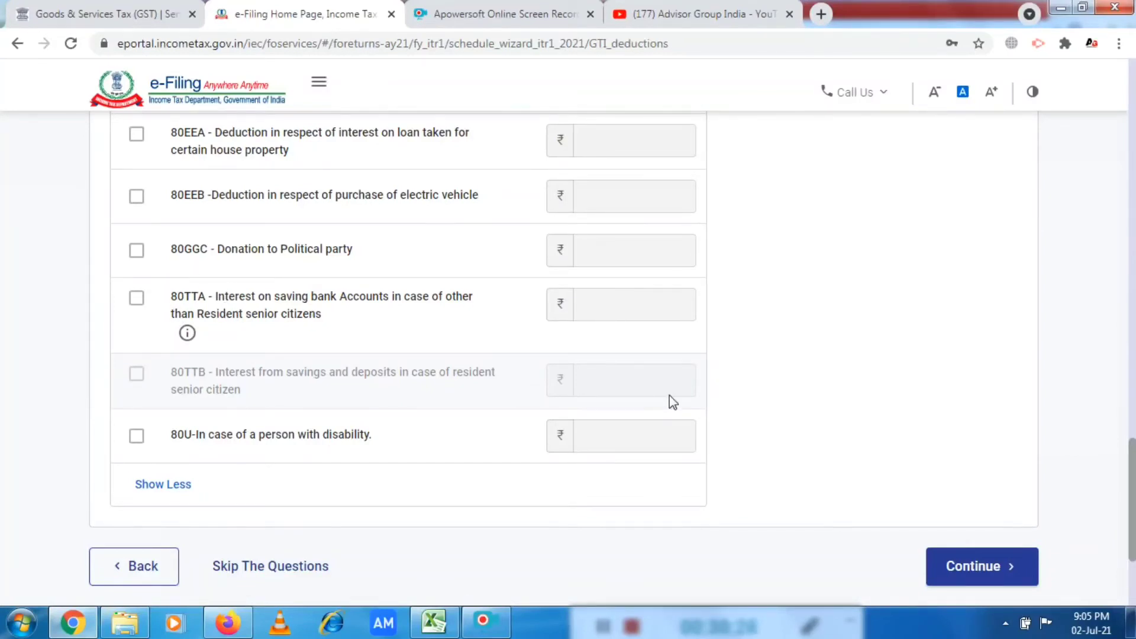
left_click(997, 567)
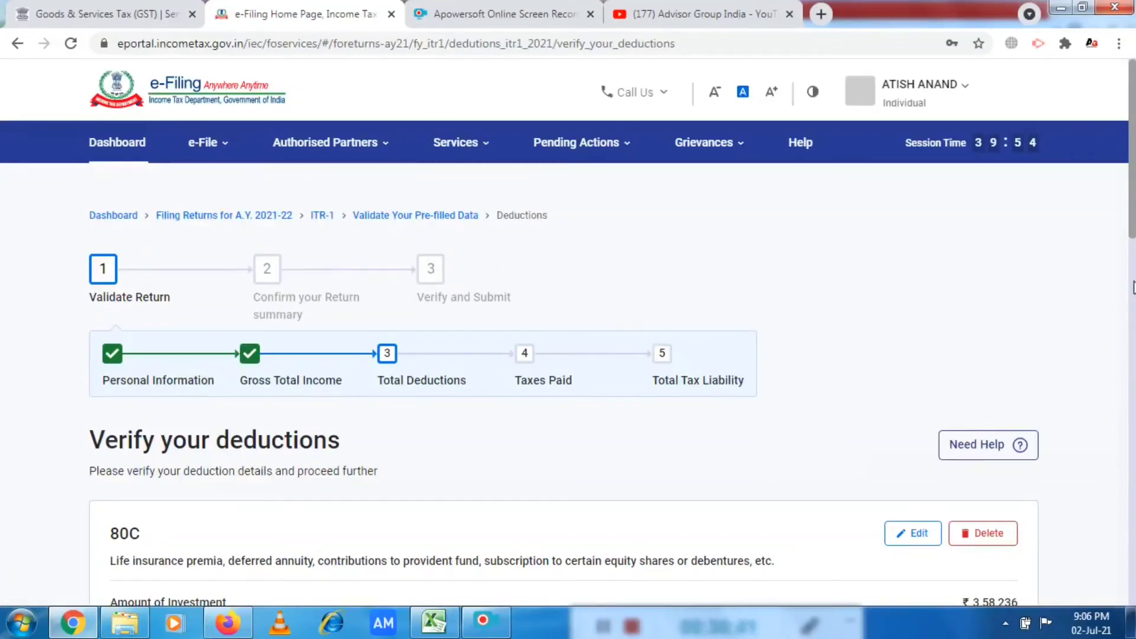
Review the 80C and 80D deduction amounts and confirm the Total Deductions section.
left_click_drag(1133, 225, 1131, 321)
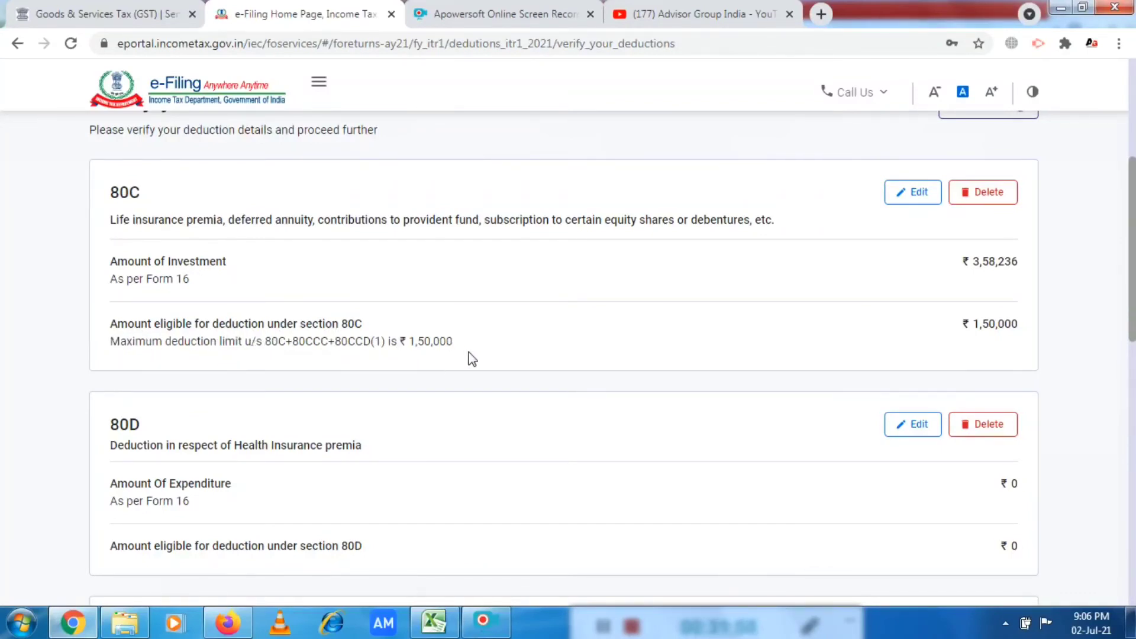
scroll(562, 355, "down", 15)
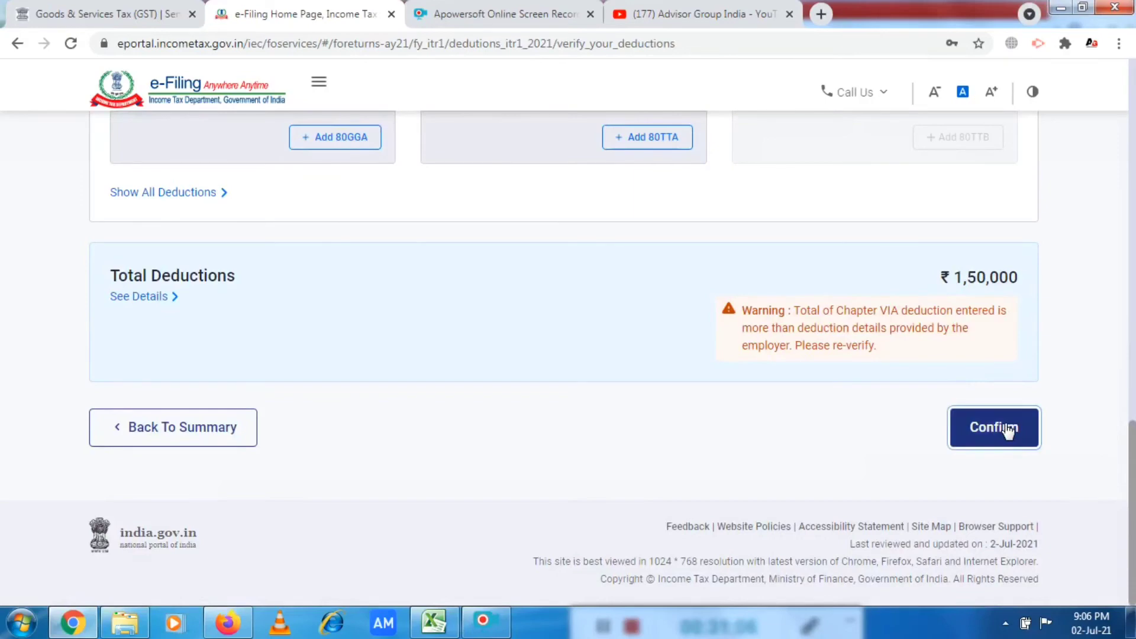
left_click(1006, 426)
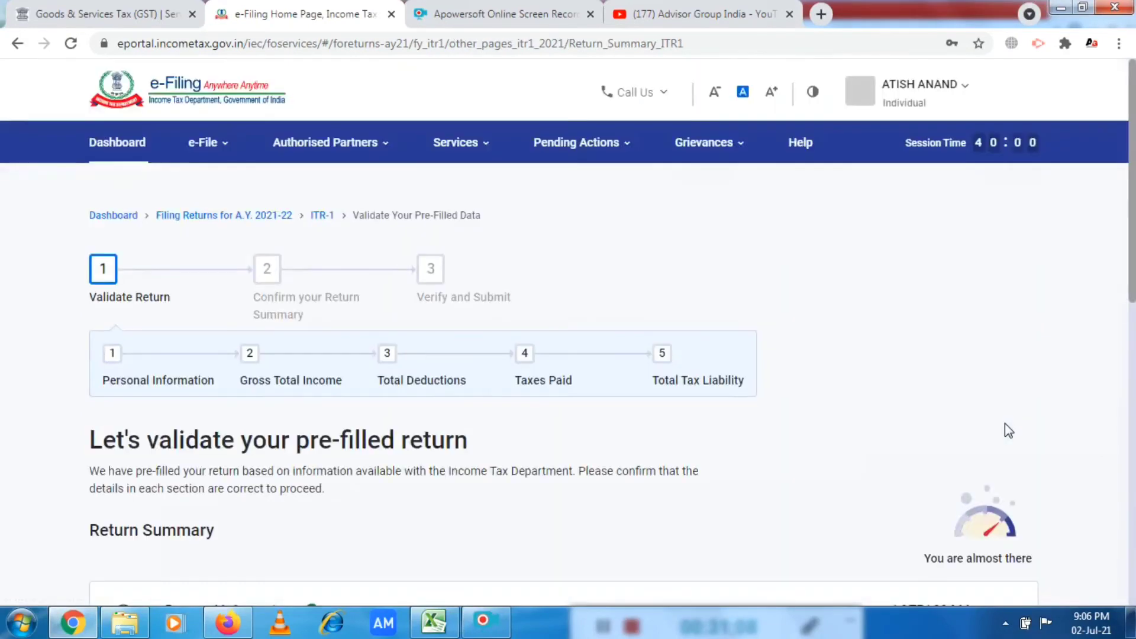
Review the section statuses in the Return Summary, dismiss the Windows color scheme prompt, and open the Tax Paid section.
left_click_drag(1134, 246, 1134, 422)
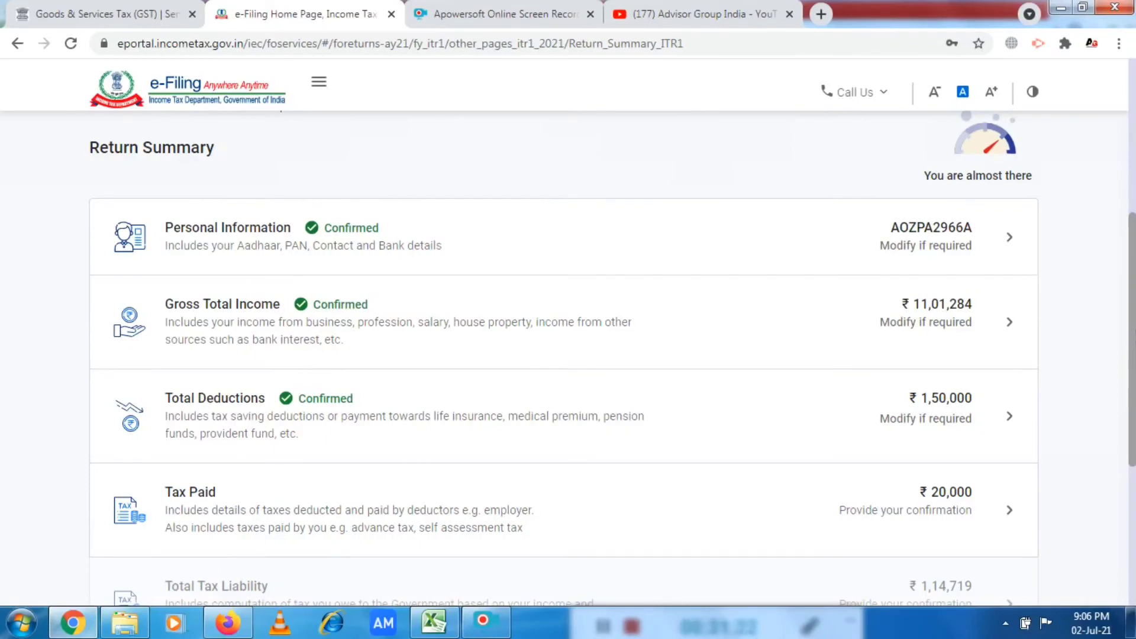
scroll(1095, 311, "down", 1)
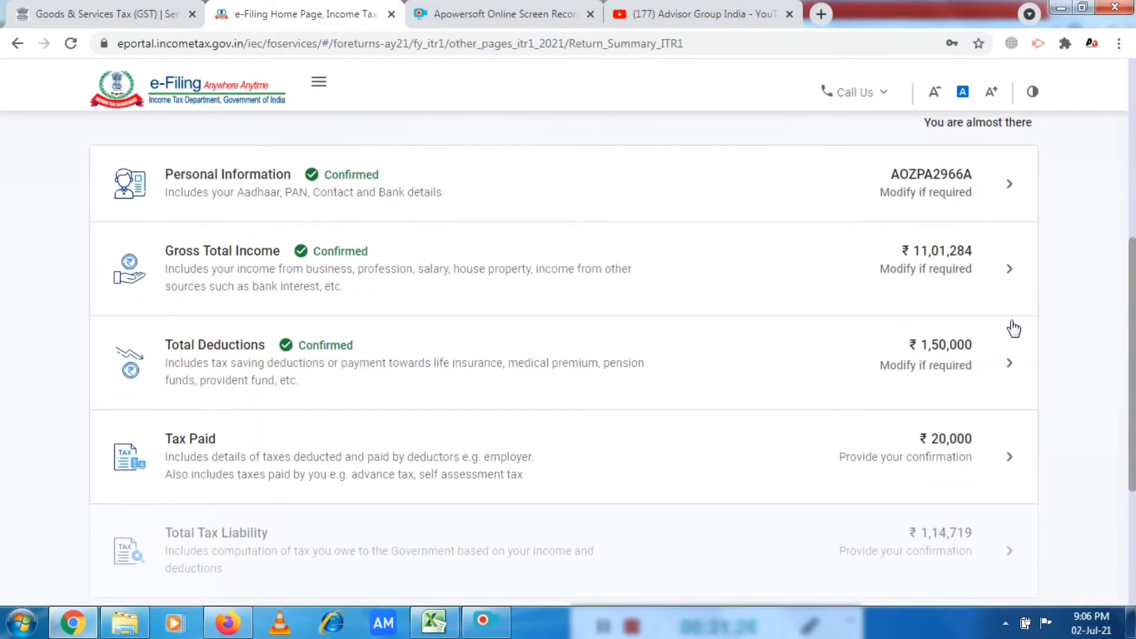
scroll(1130, 392, "down", 1)
scroll(1130, 391, "down", 1)
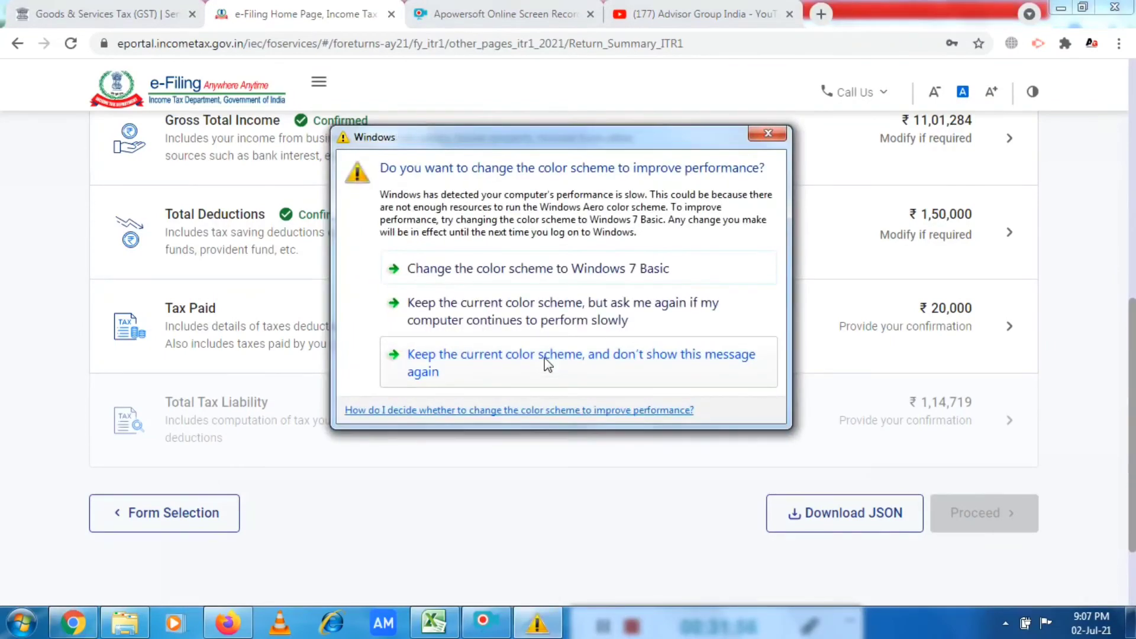
left_click(769, 136)
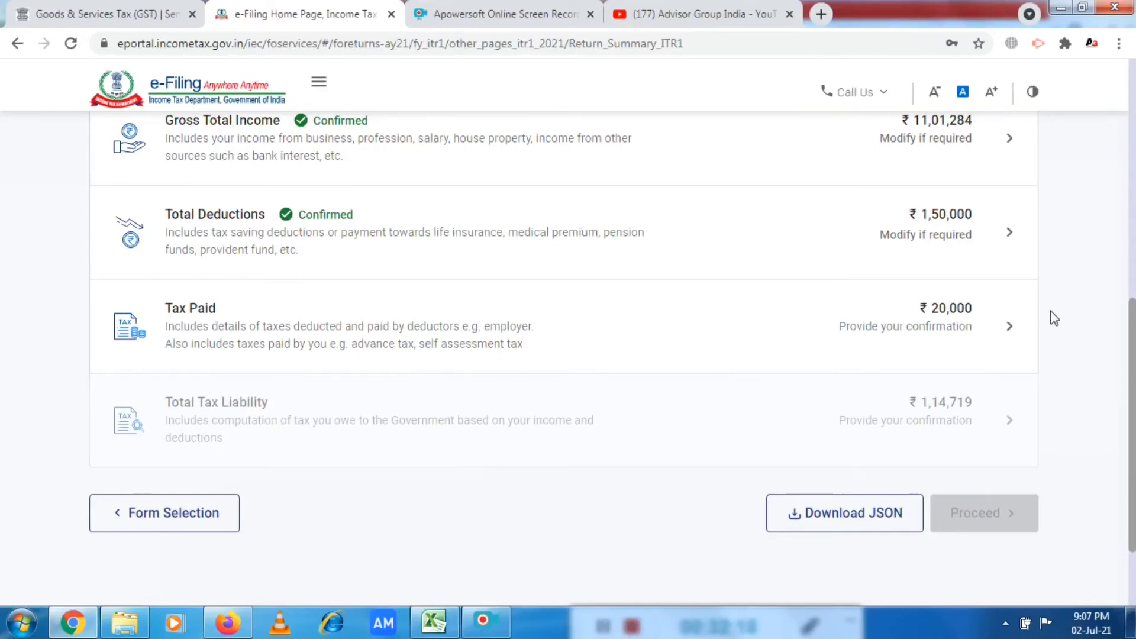
left_click(1011, 334)
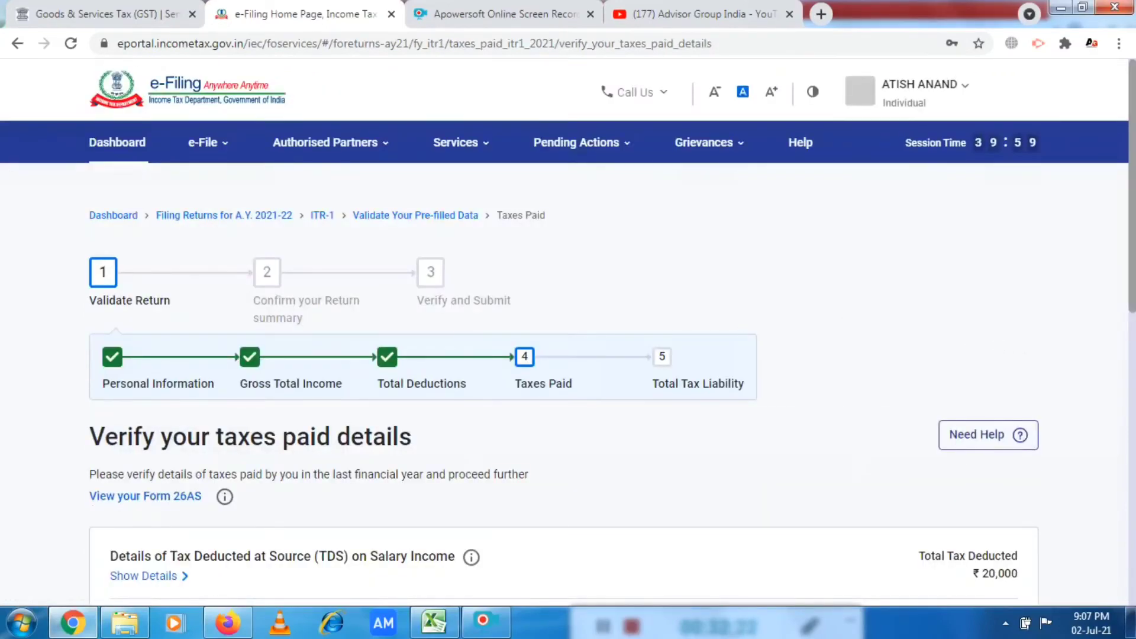
Expand the details of TDS on Salary Income and review the deductor entry.
scroll(348, 275, "down", 1)
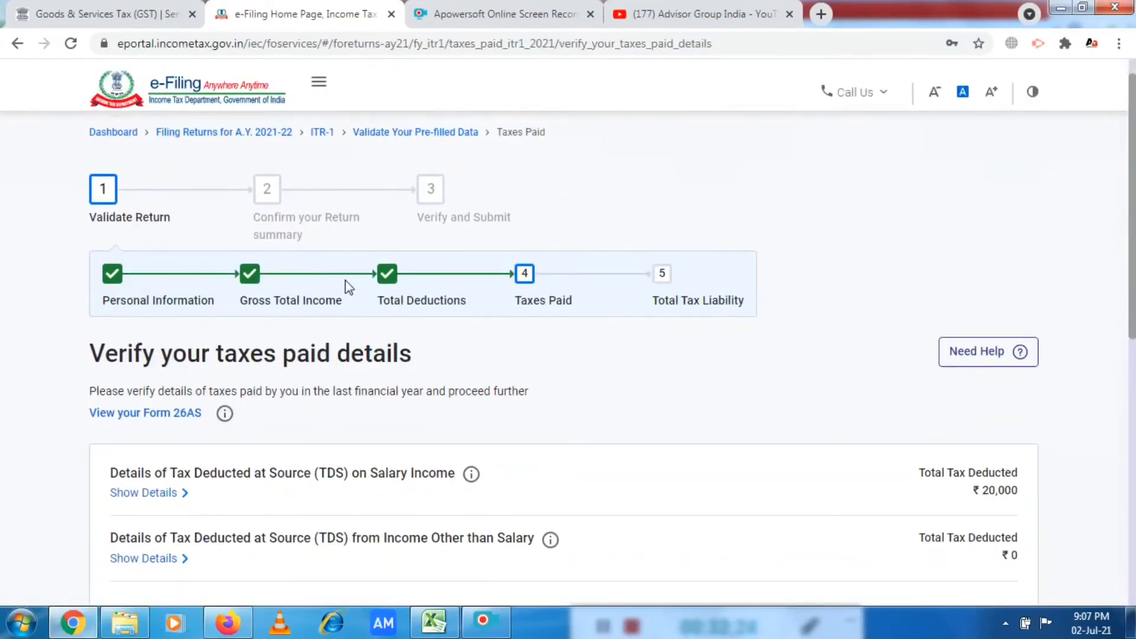
left_click_drag(1130, 256, 1132, 388)
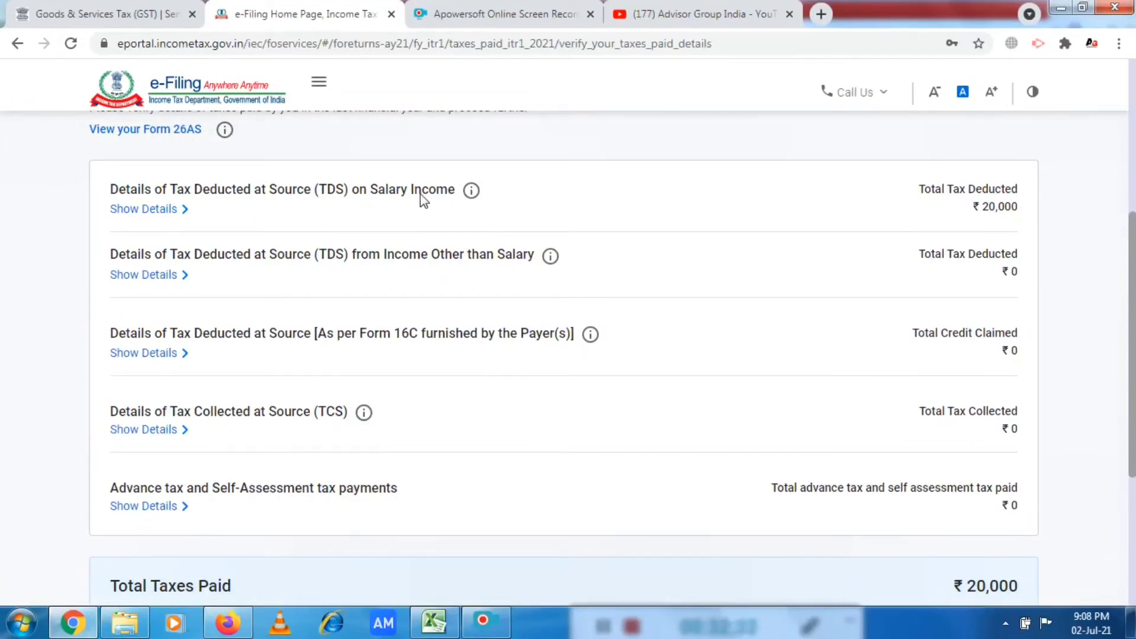
left_click(159, 211)
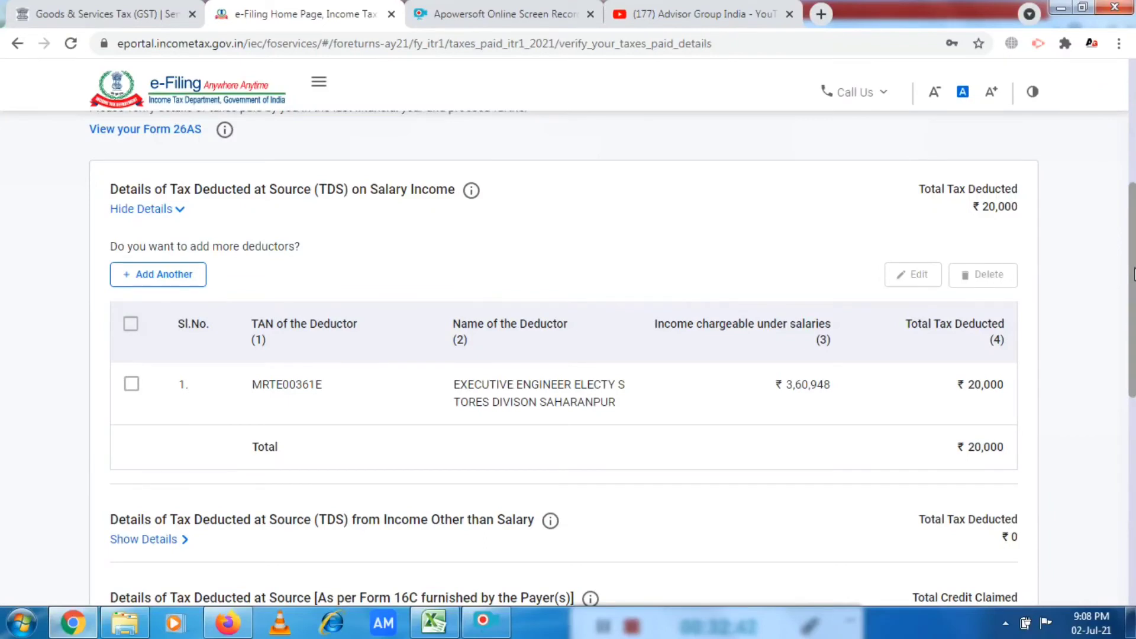
scroll(1134, 274, "down", 1)
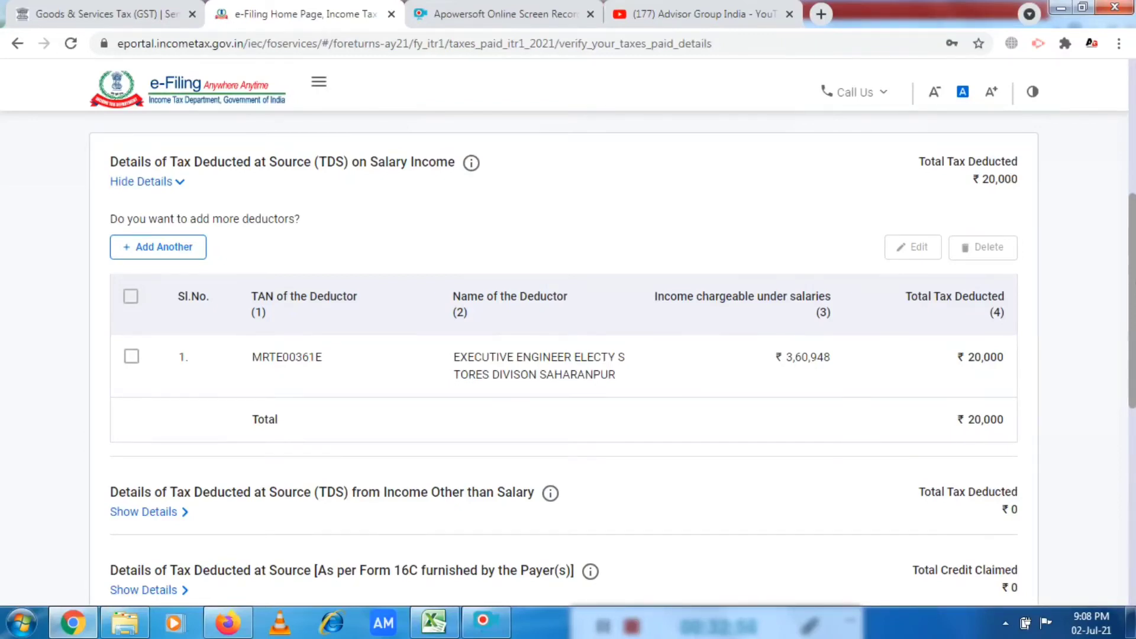
Switch to the Advisor Group India YouTube channel to view its videos, and return to the e-Filing page.
left_click(715, 18)
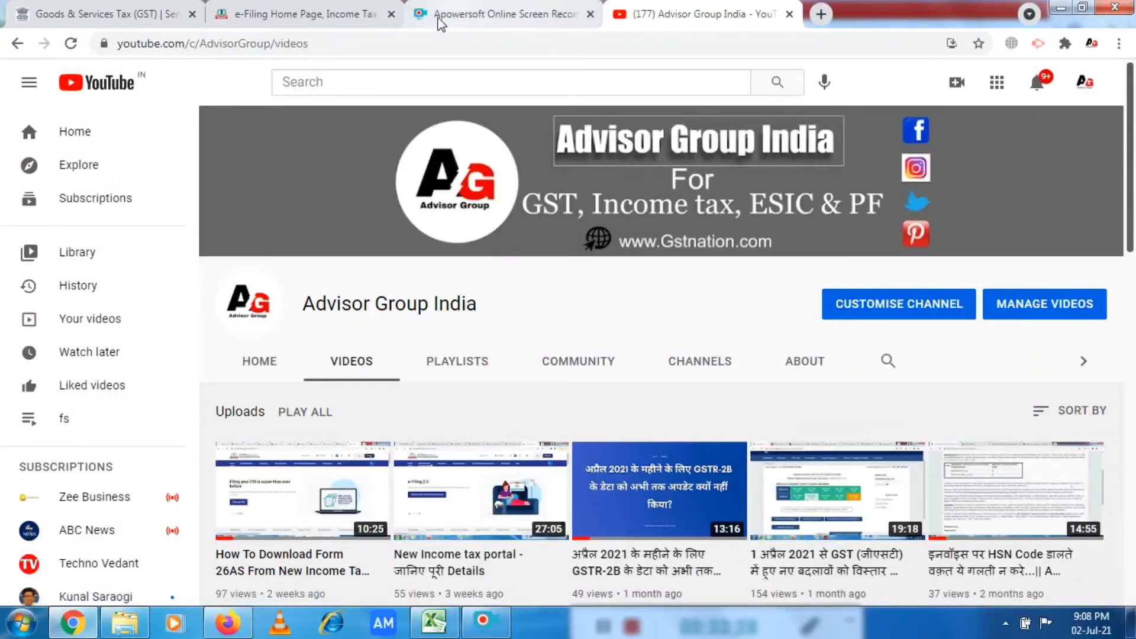
left_click(310, 12)
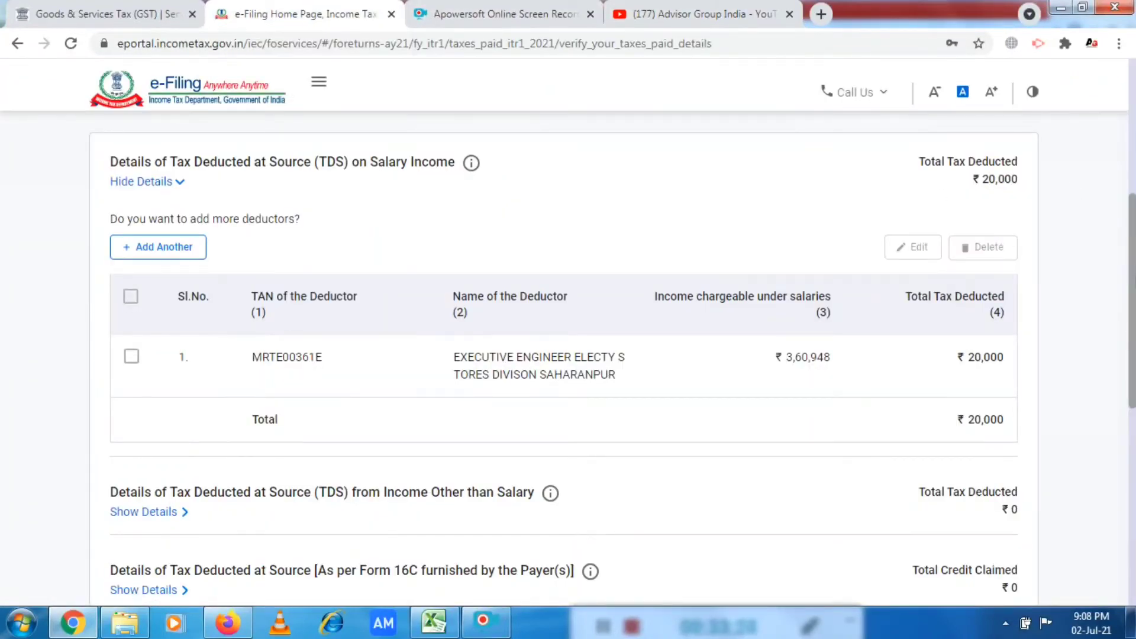
Review the salary TDS entry and the other tax credit sections, and open the form for adding another salary TDS deductor.
scroll(621, 352, "down", 1)
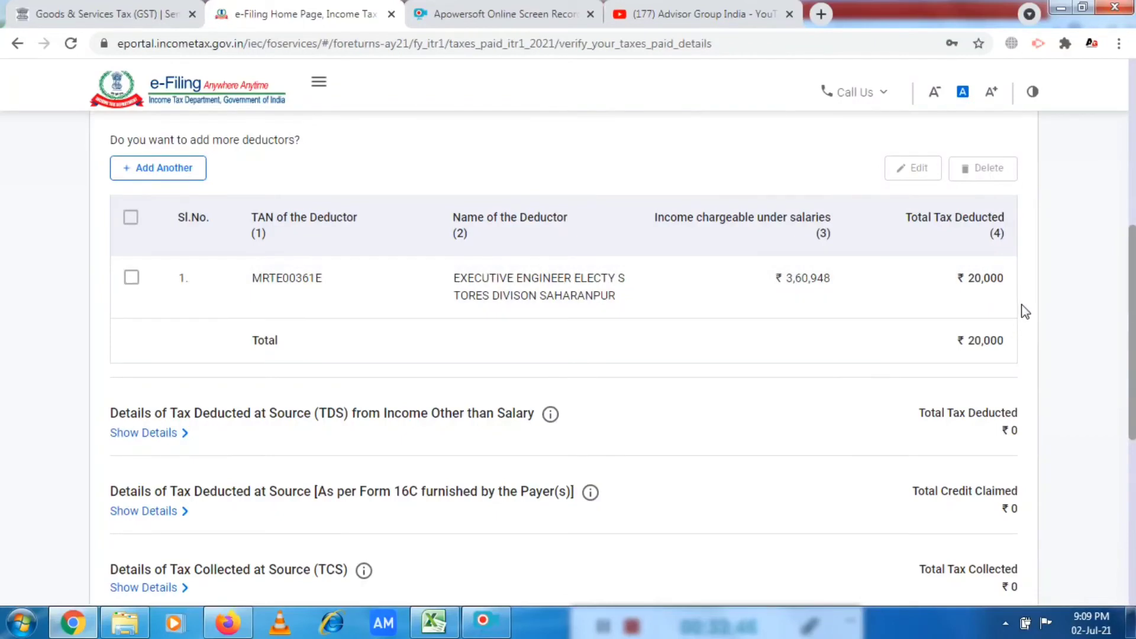
scroll(562, 355, "down", 1)
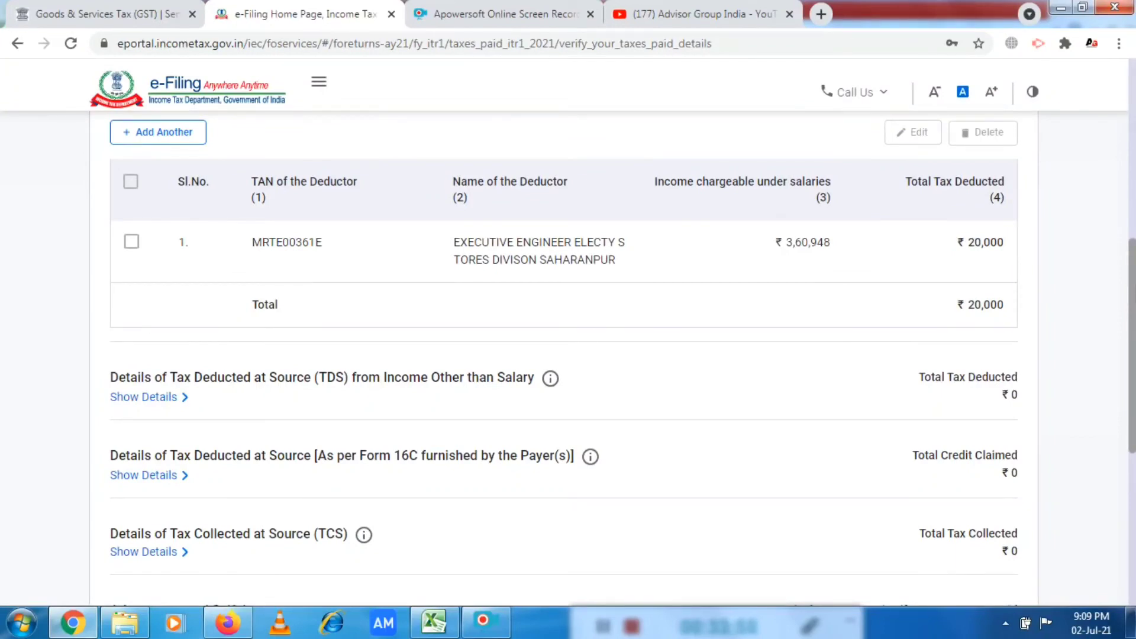
scroll(92, 202, "up", 3)
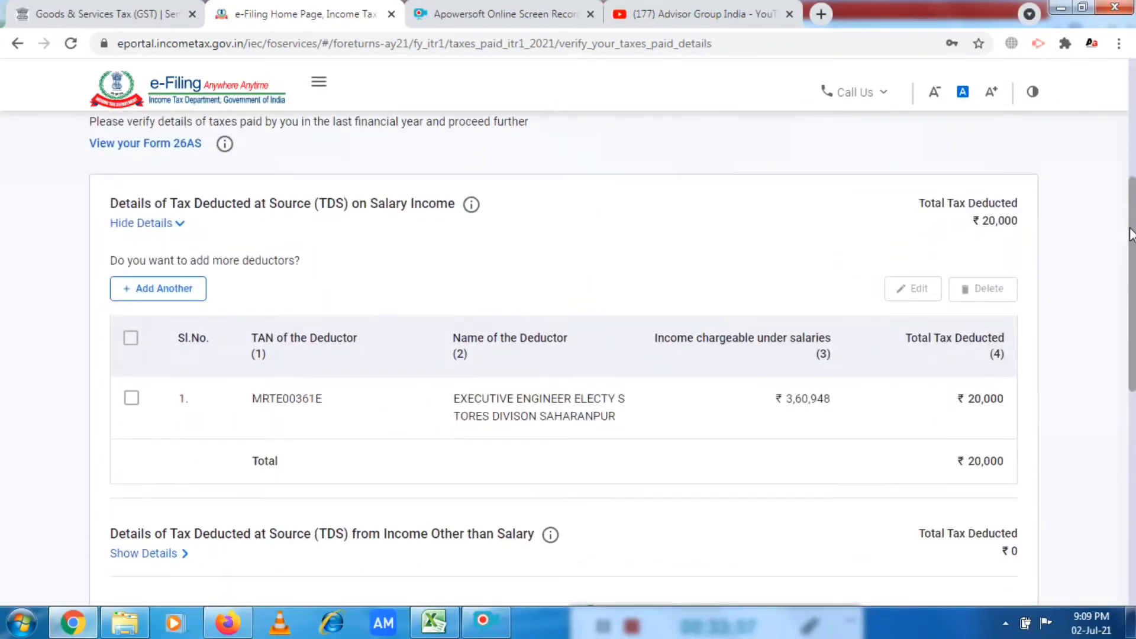
left_click(160, 293)
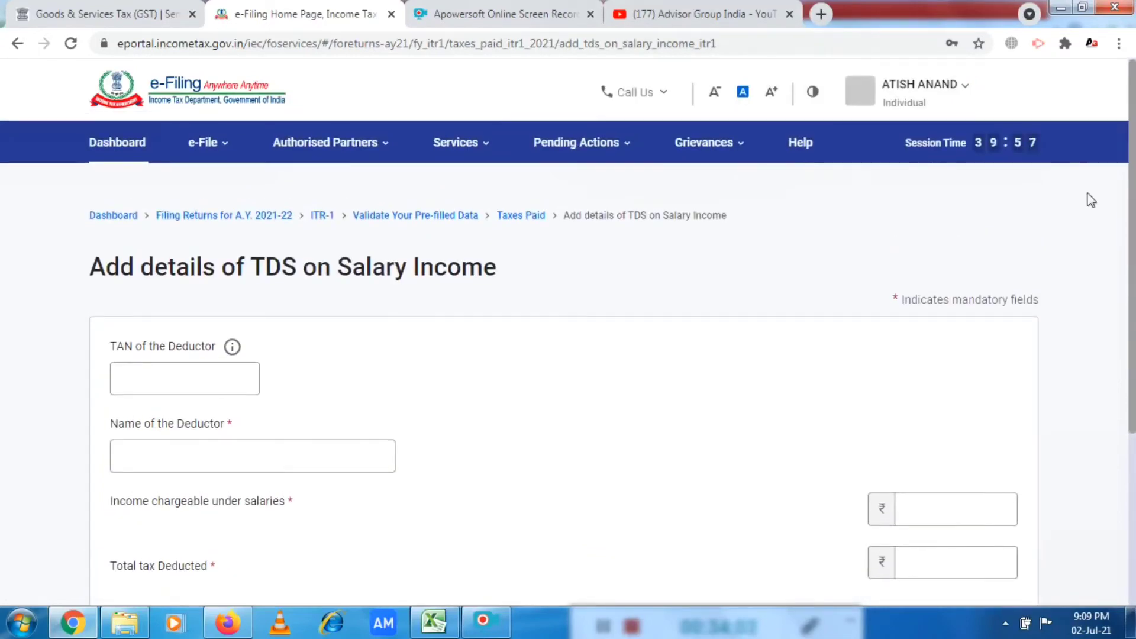
Request the Form 26AS view from the e-Filing portal and accept the disclaimer for redirection to the TDS-CPC website.
left_click(212, 153)
mouse_move(223, 198)
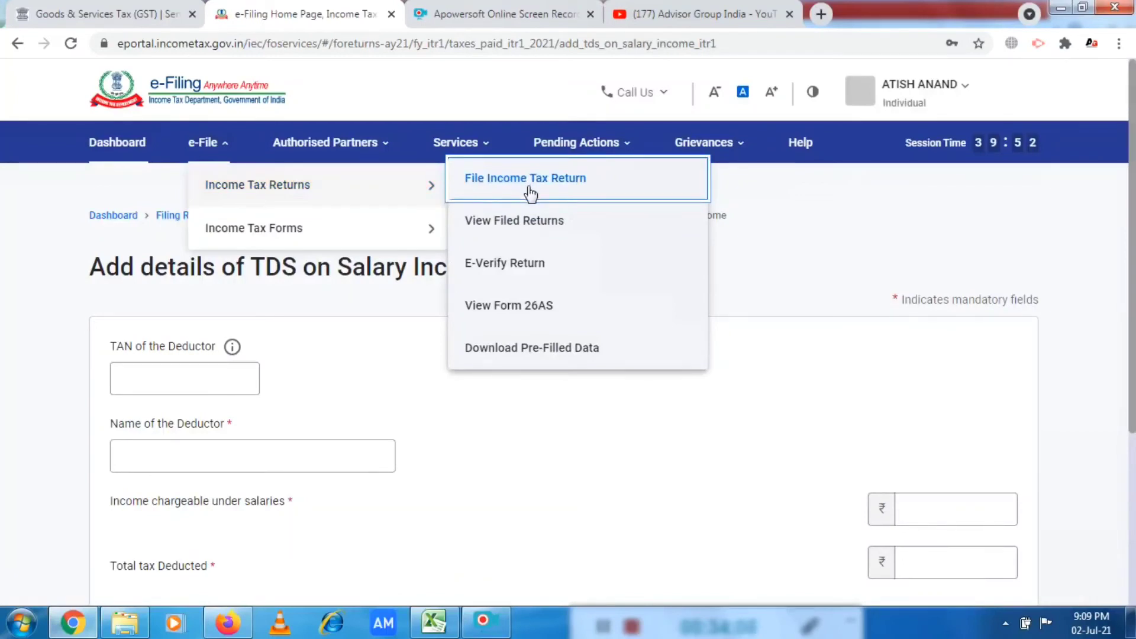
left_click(520, 309)
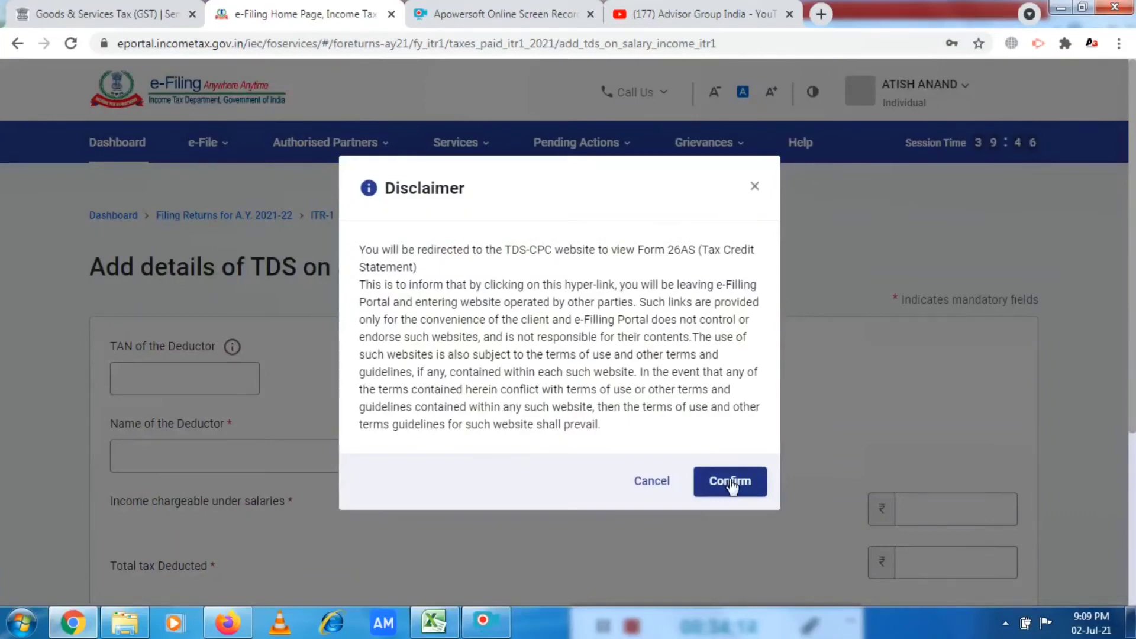
left_click(731, 482)
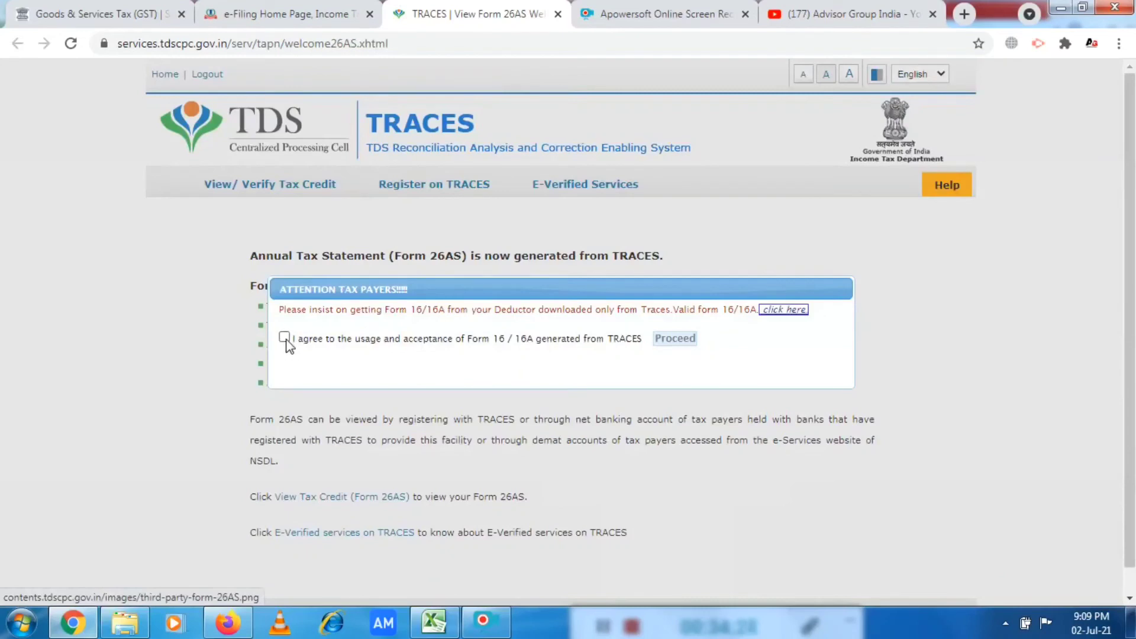
Agree to the usage of Form 16/16A generated from TRACES and open View Tax Credit (Form 26AS).
left_click(285, 340)
left_click(671, 342)
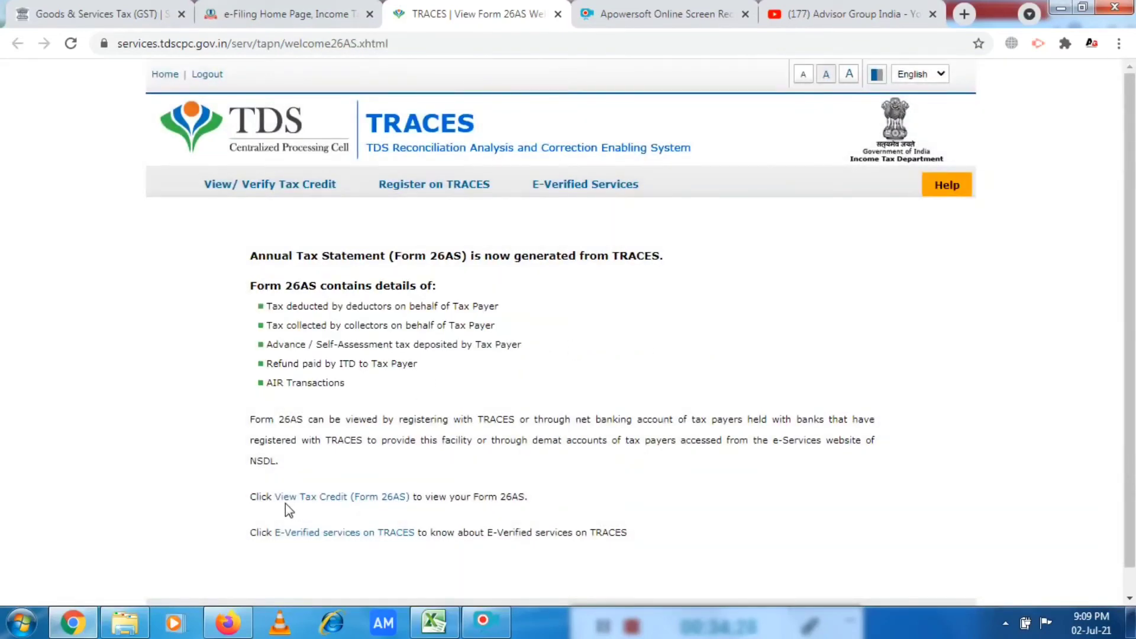
left_click(315, 498)
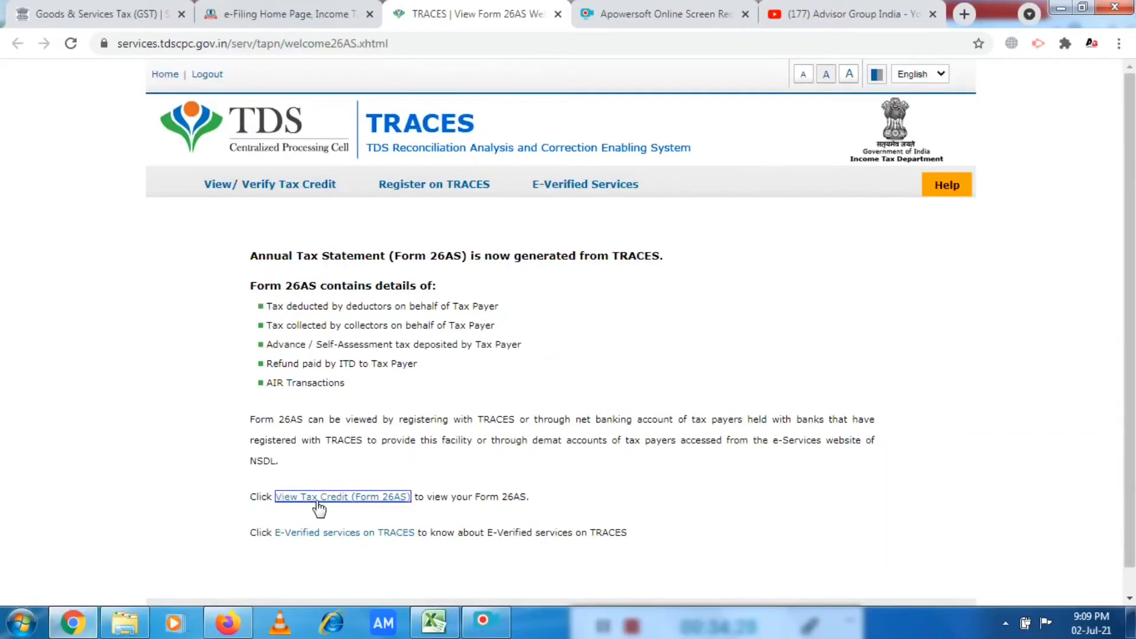
View the Form 26AS for assessment year 2021-22 as HTML and export it as a PDF.
left_click(362, 503)
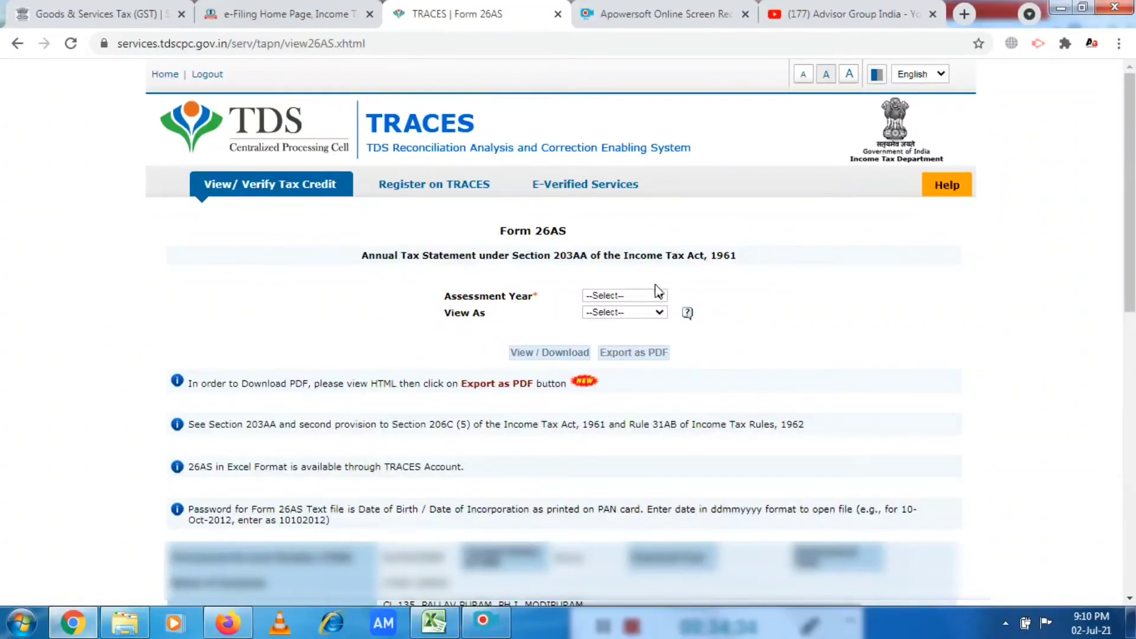
left_click(659, 295)
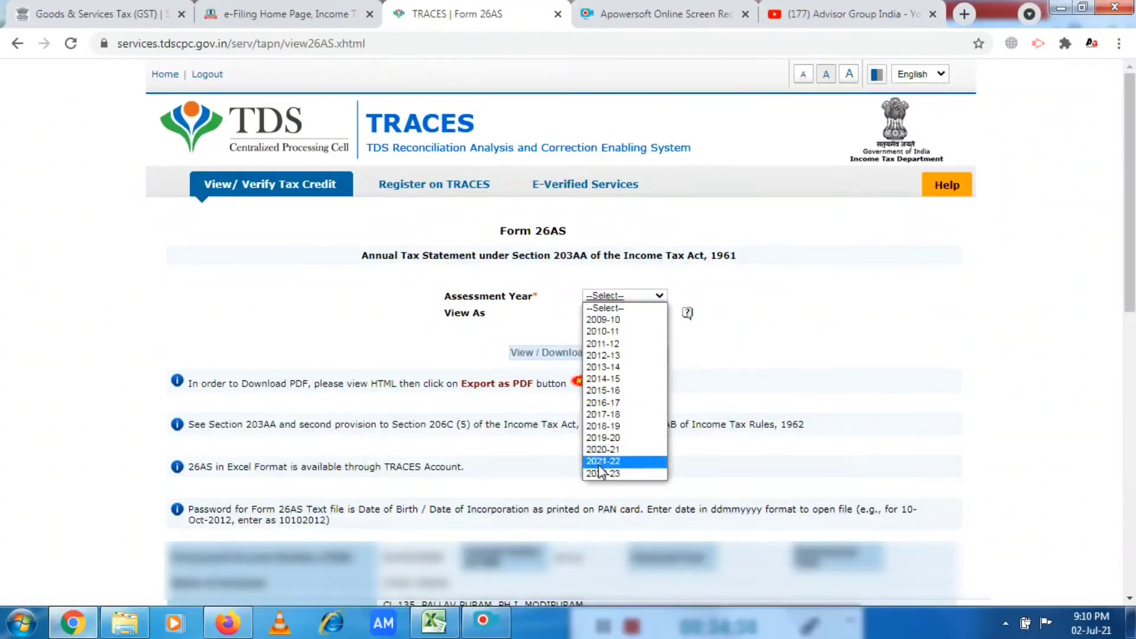
left_click(599, 461)
left_click(657, 313)
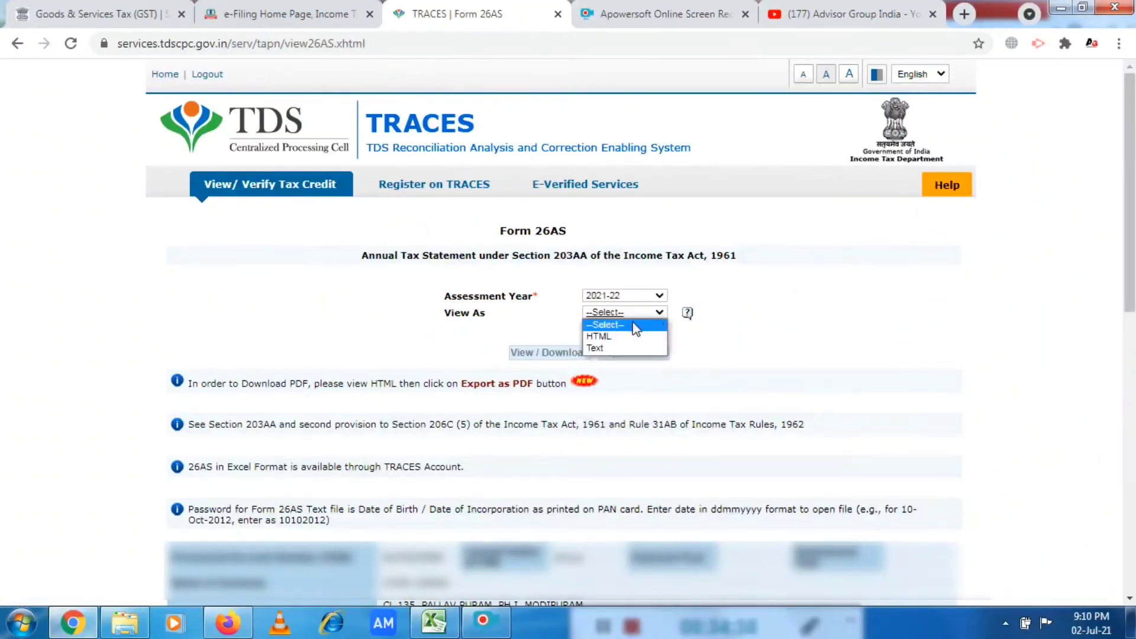
left_click(598, 336)
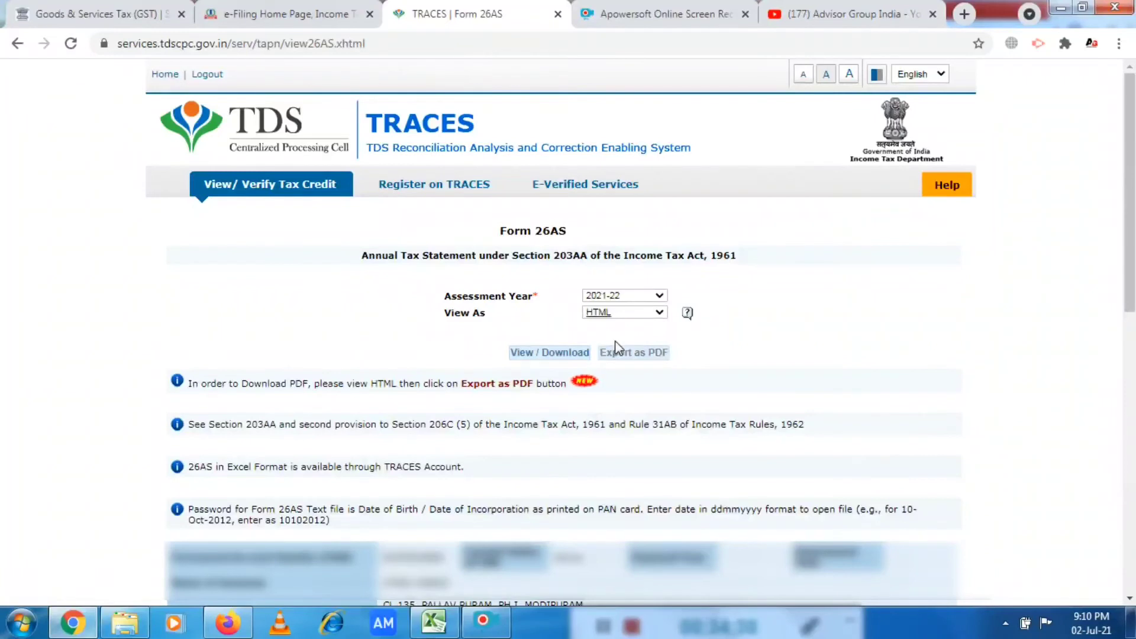
left_click(559, 354)
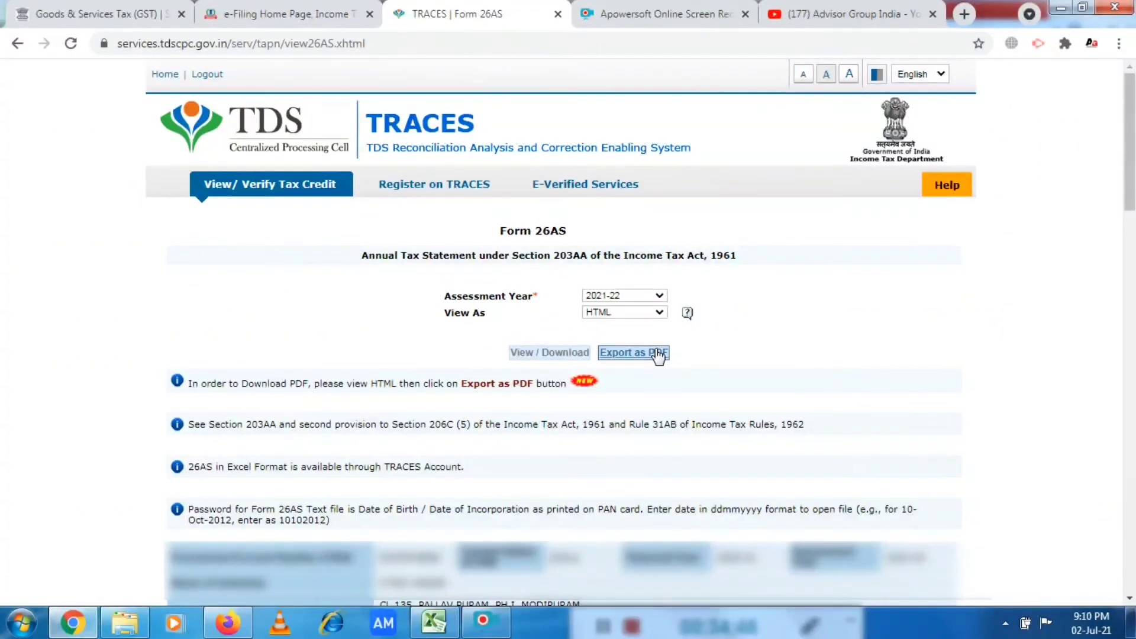
left_click(656, 351)
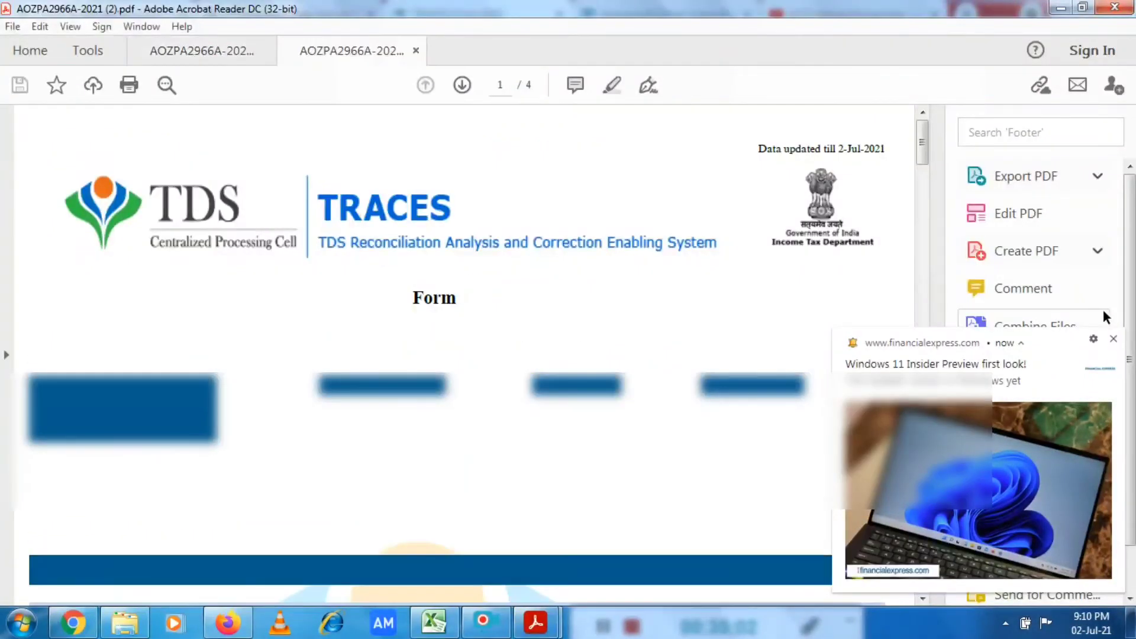
left_click(1113, 339)
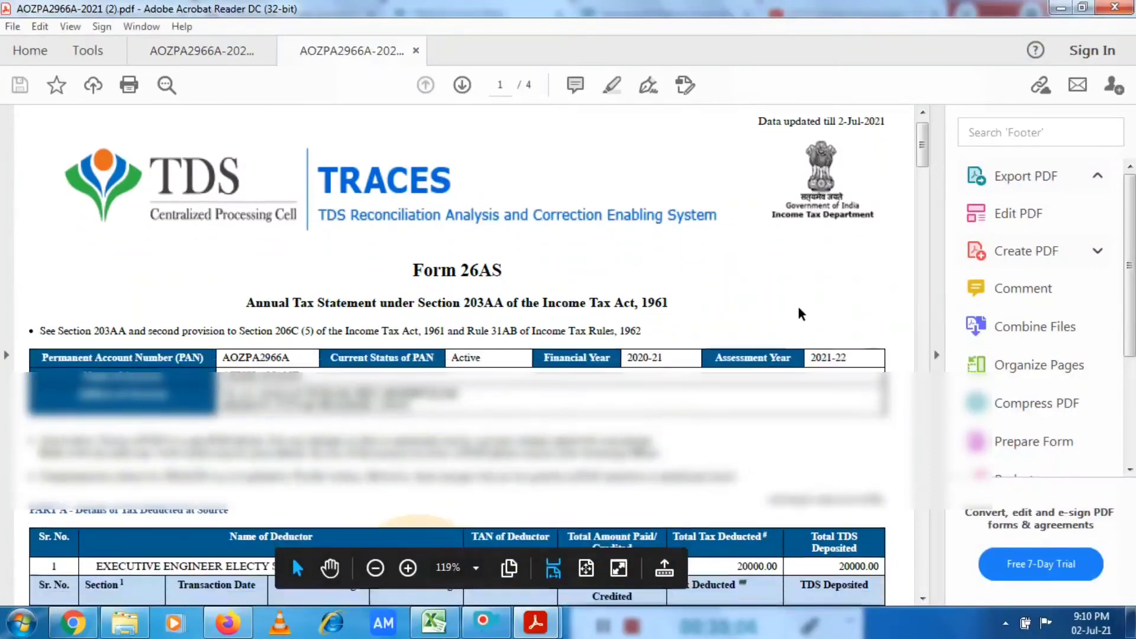
Examine Part A of the Form 26AS PDF, marking the total tax deducted by each of the two deductors.
scroll(799, 307, "down", 2)
scroll(798, 307, "down", 5)
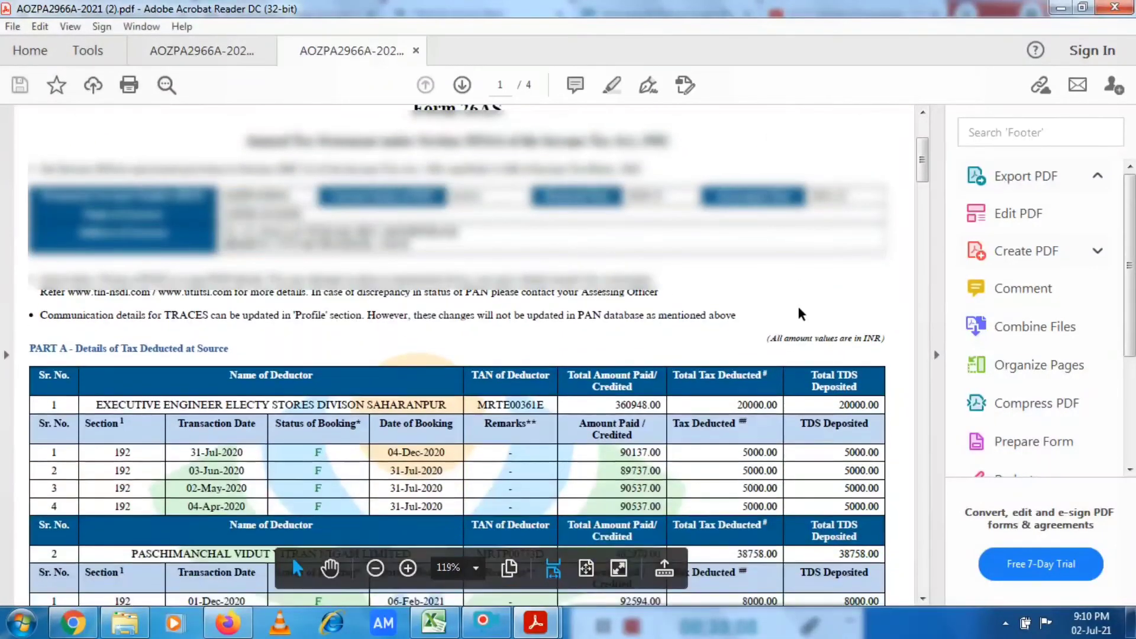
scroll(798, 307, "down", 1)
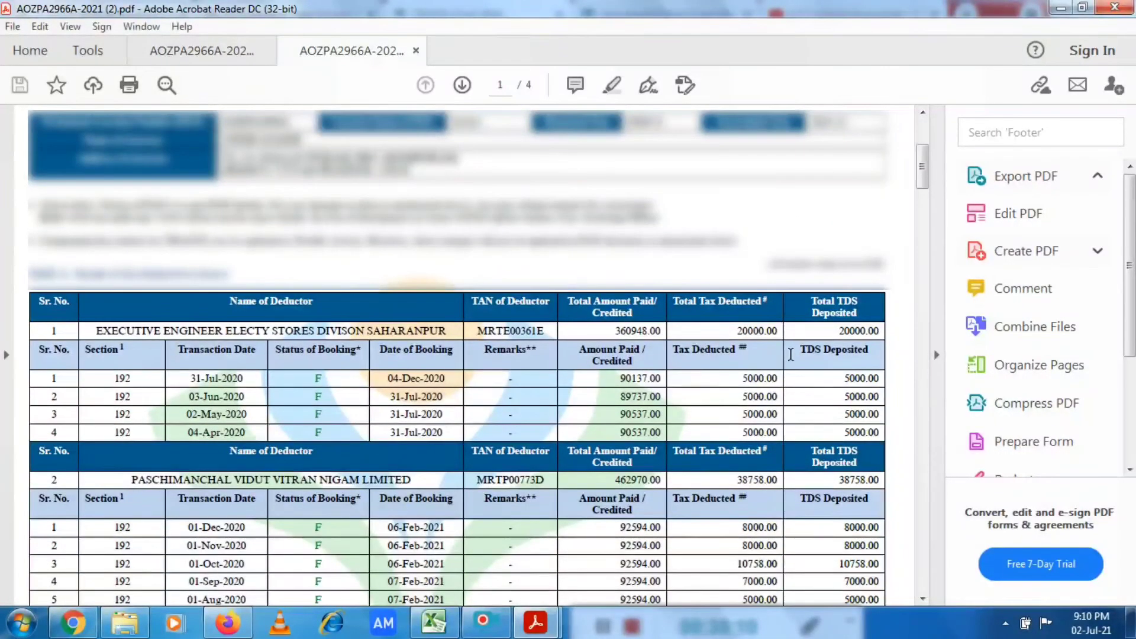
left_click_drag(779, 330, 735, 332)
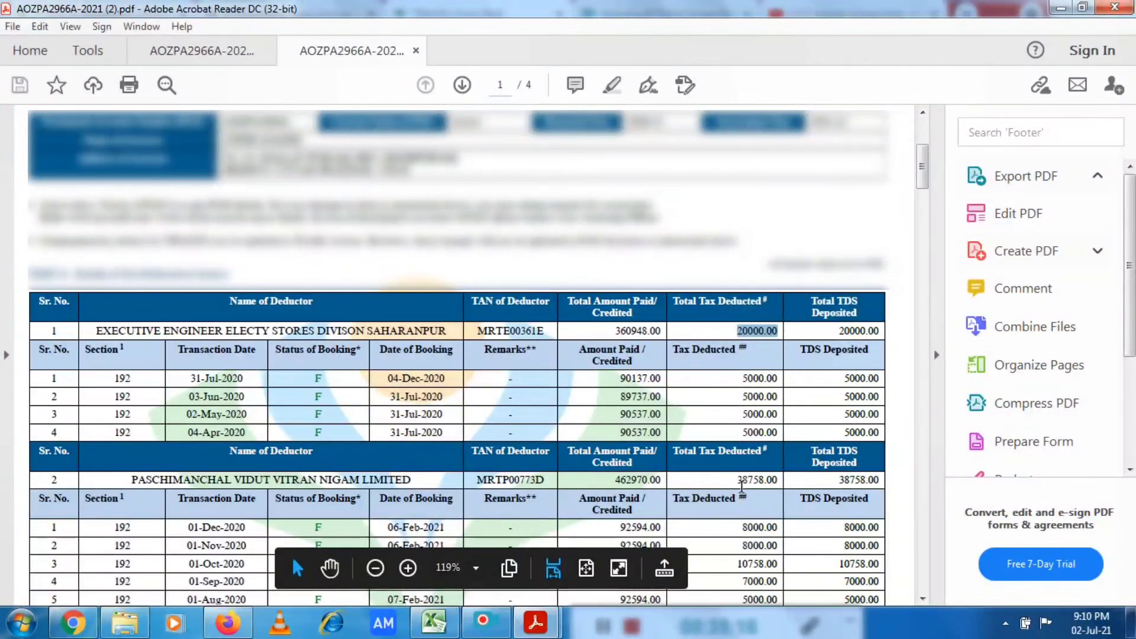
left_click_drag(780, 480, 735, 485)
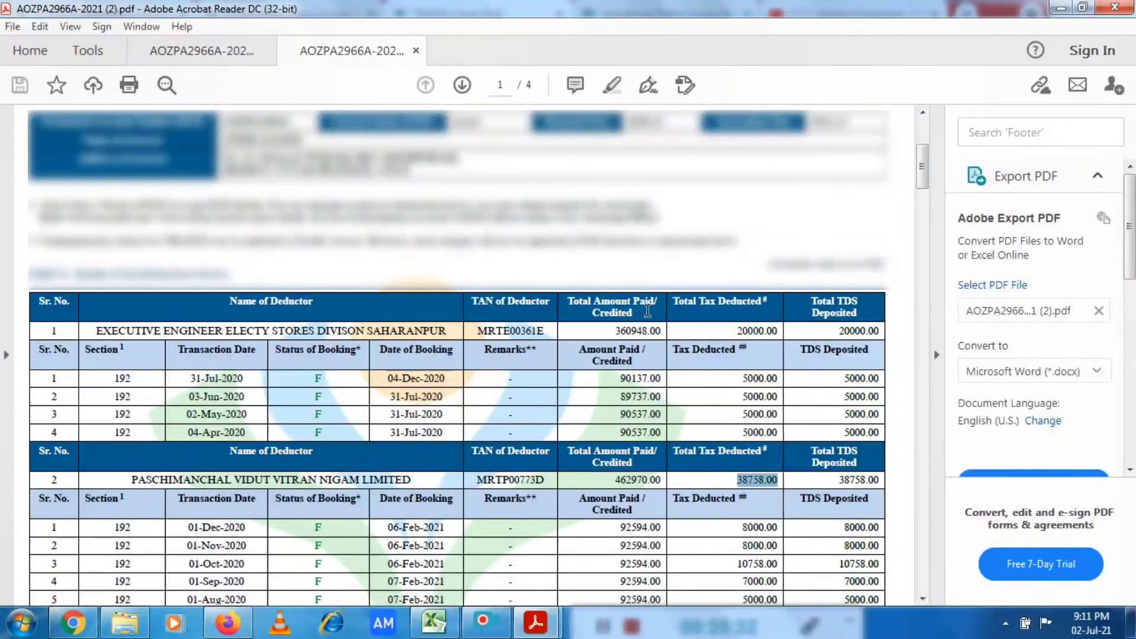
Return to the e-Filing form for adding salary TDS, and close the older duplicate of the Form 26AS PDF.
left_click(88, 624)
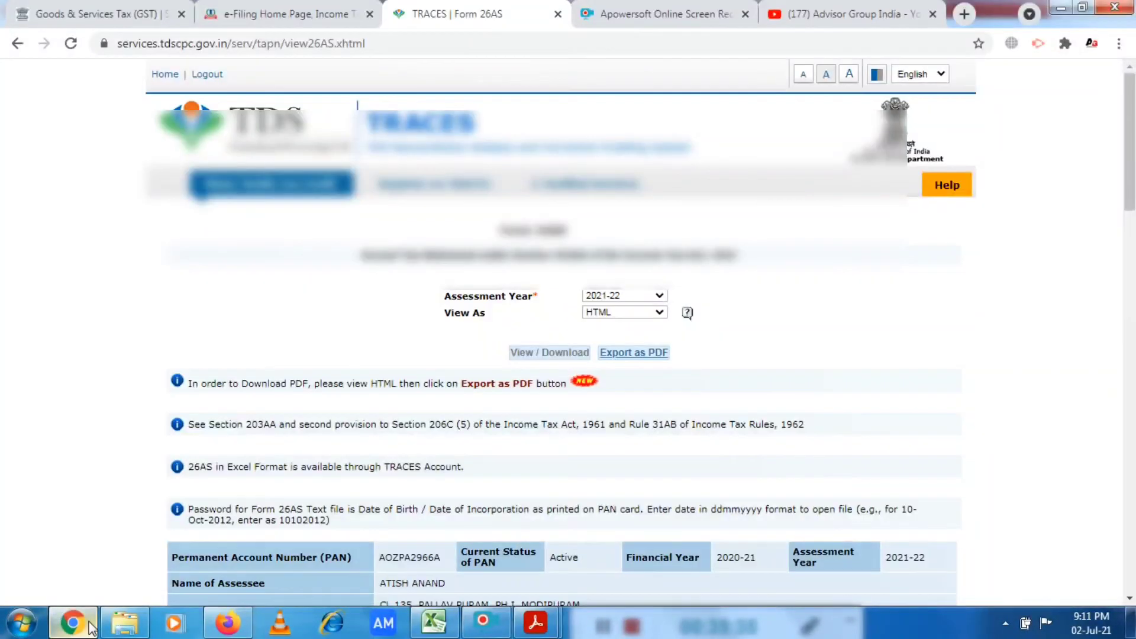
left_click(281, 19)
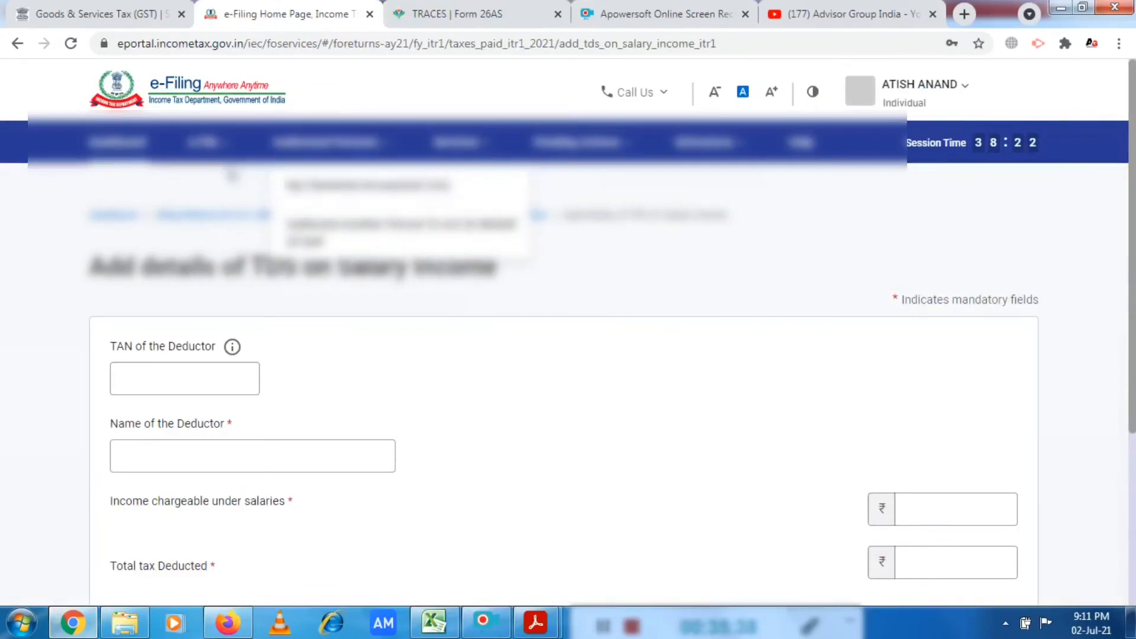
mouse_move(223, 147)
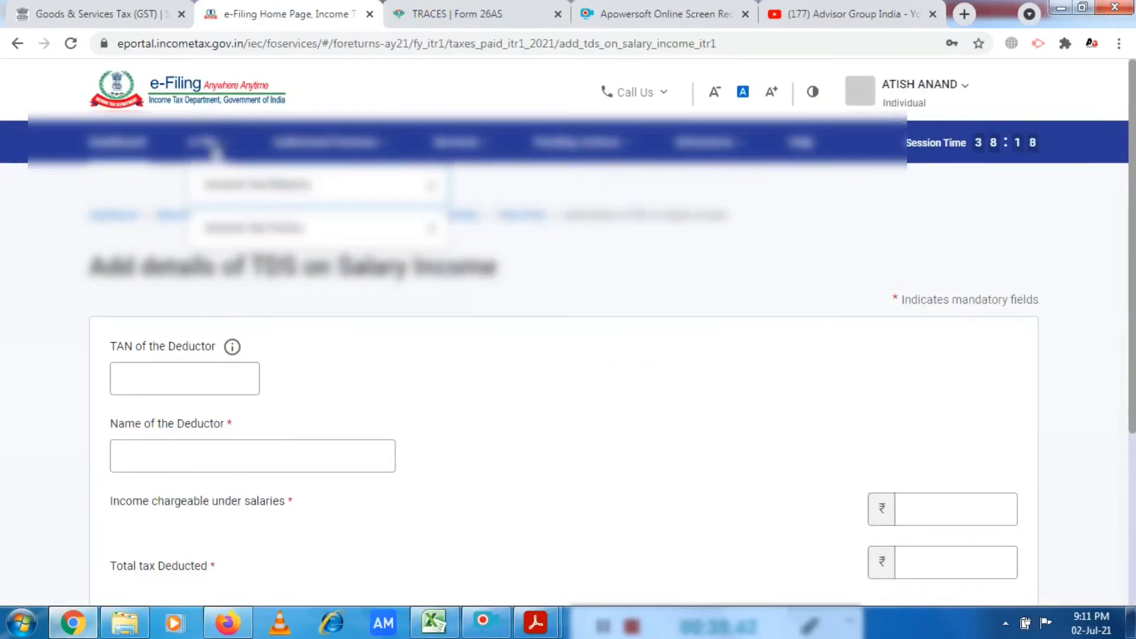
left_click(142, 374)
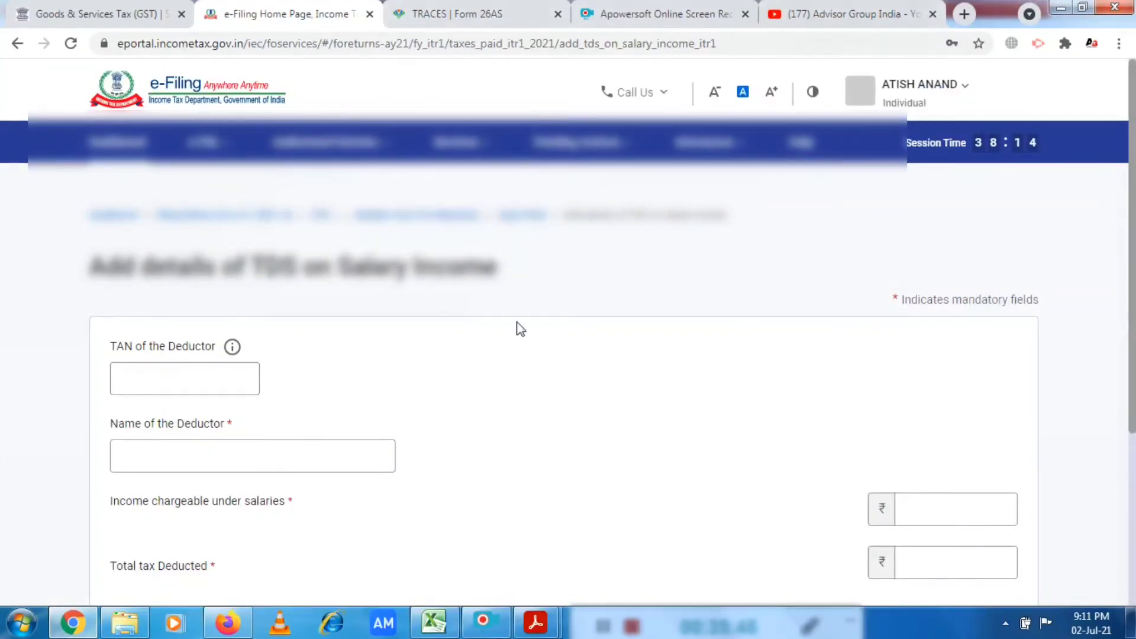
mouse_move(546, 629)
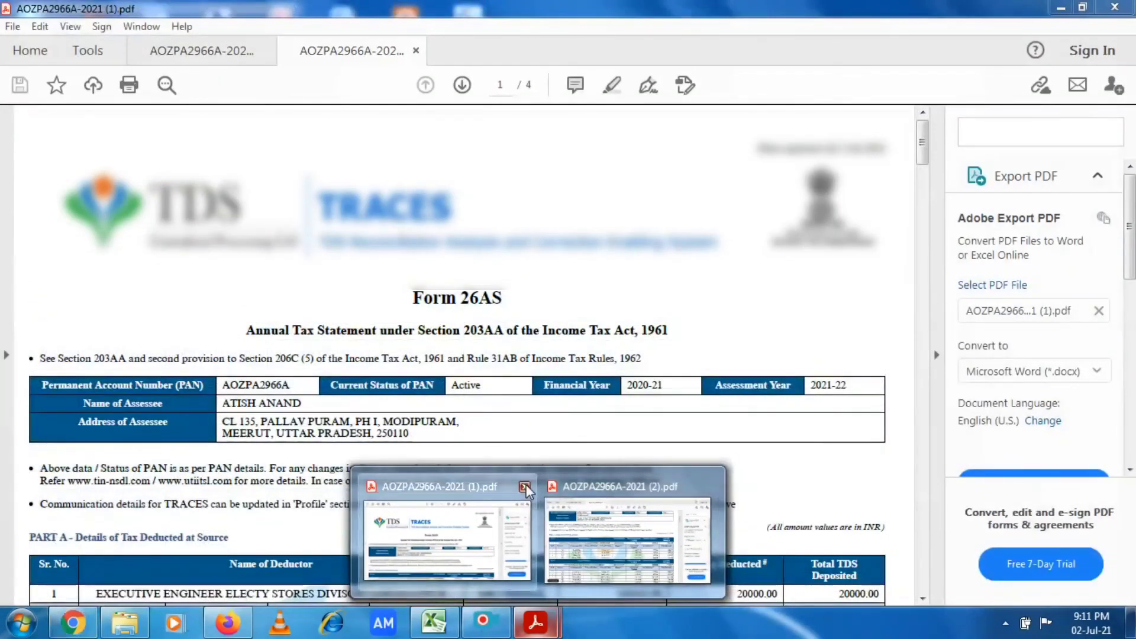
left_click(705, 486)
left_click(539, 509)
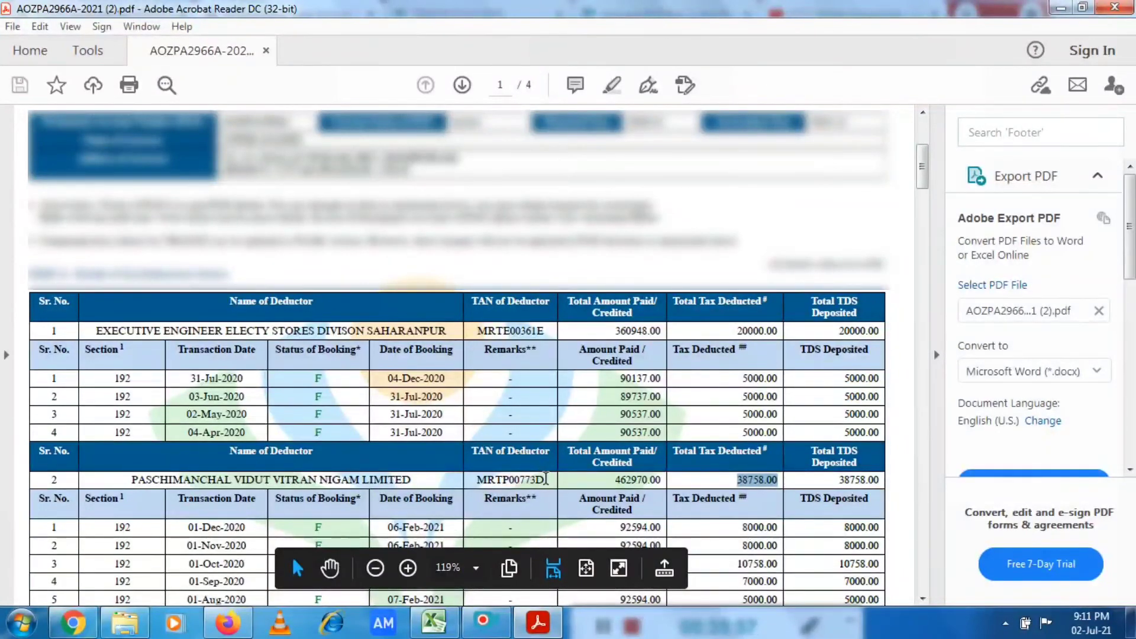
Copy the second deductor's TAN from the Form 26AS PDF and enter it as the TAN of the Deductor.
left_click_drag(550, 480, 477, 477)
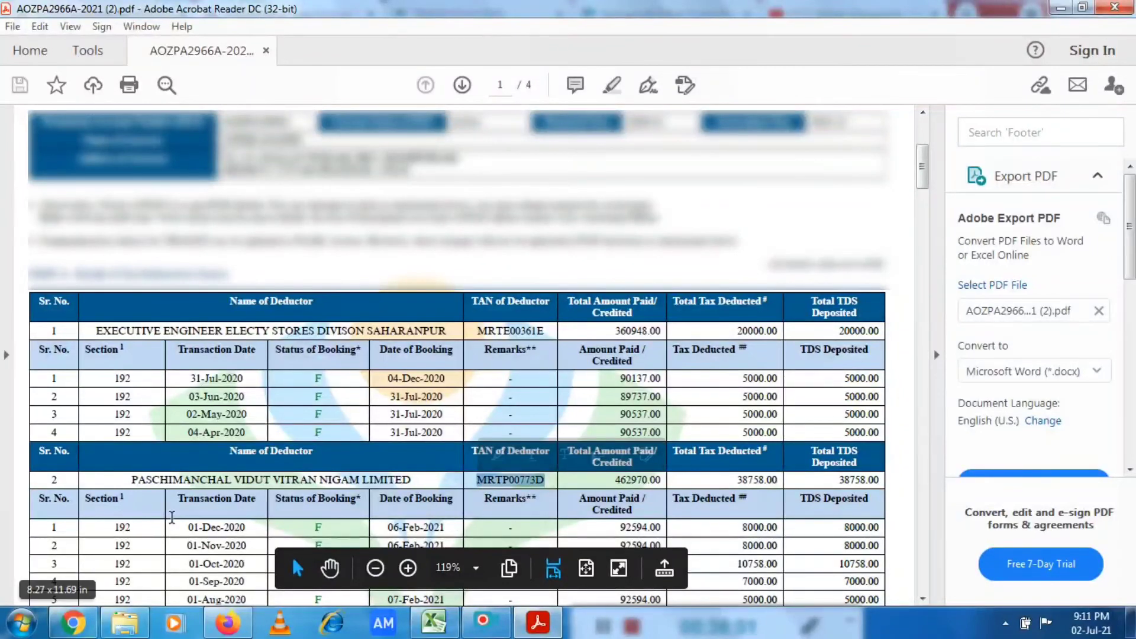
key("alt+Tab")
left_click(176, 385)
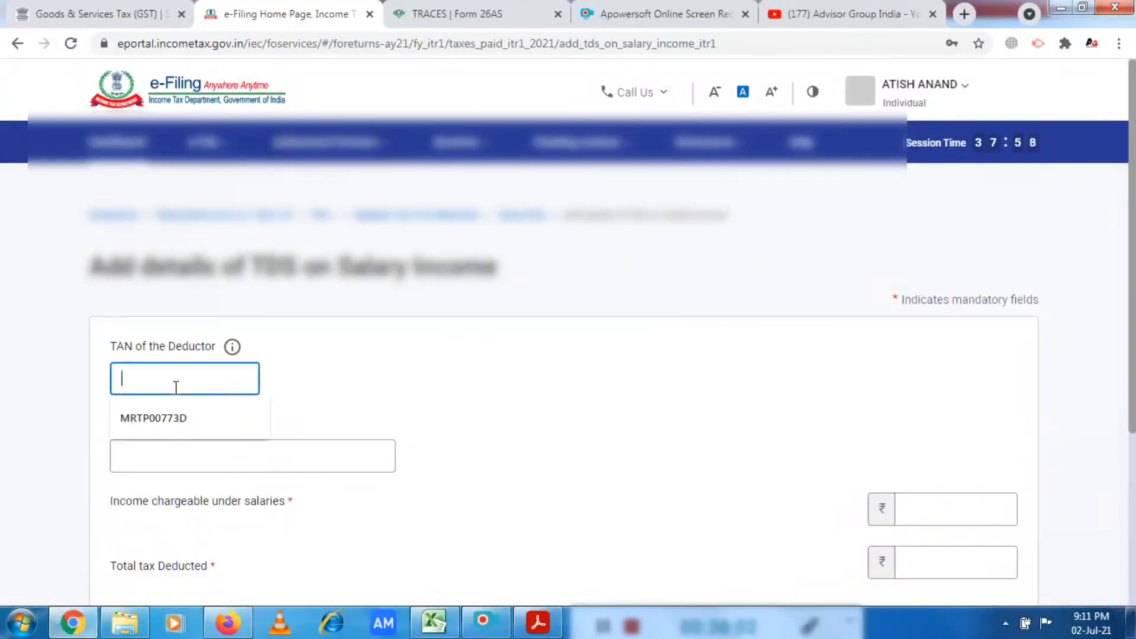
left_click(172, 417)
Copy the second deductor's name from the PDF and enter PASCHIMANCHAL VIDUT VITRAN NIGAM LIMITED as the Name of the Deductor.
left_click(254, 453)
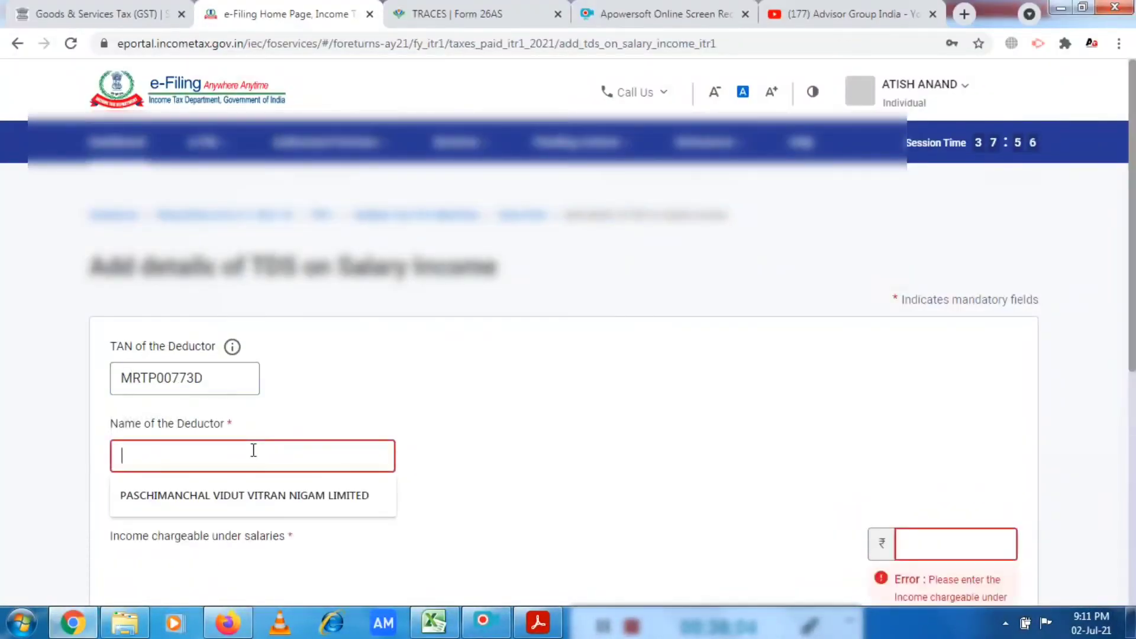
key("alt+Tab")
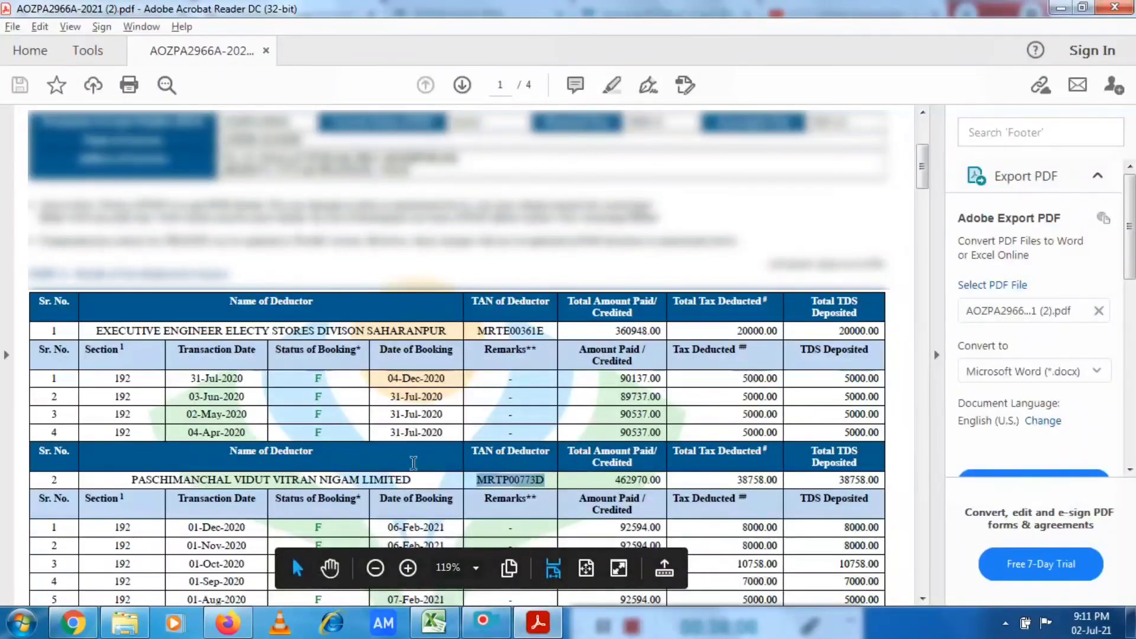
left_click_drag(413, 479, 144, 486)
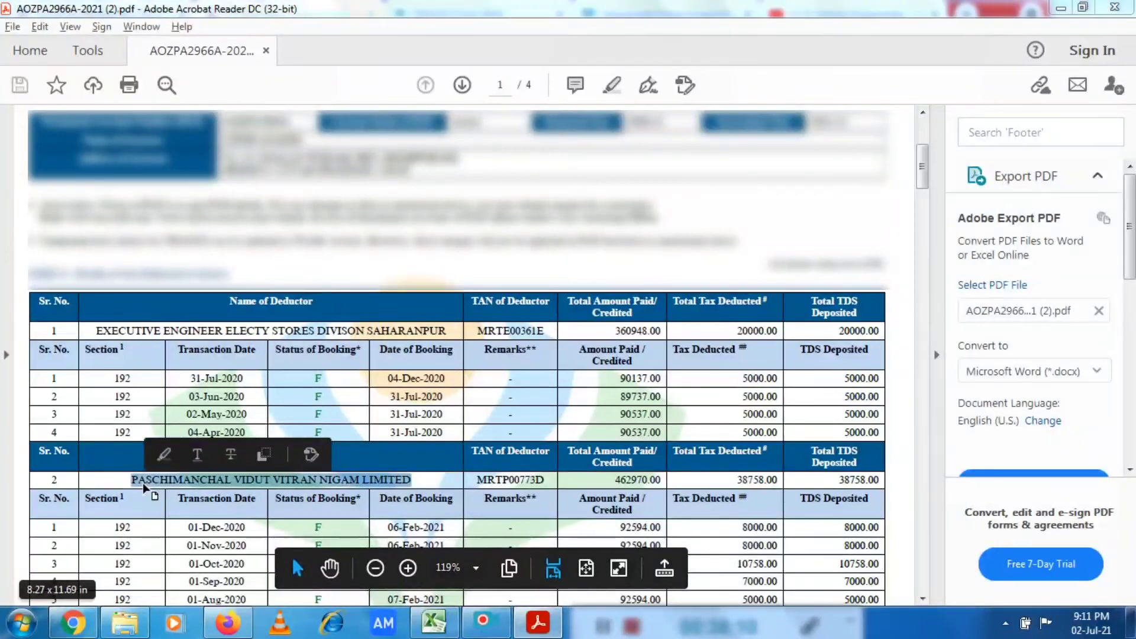
key("alt+Tab")
left_click(224, 455)
type("PASCHIMANCHAL VIDUT VITRAN NIGAM LIMITED")
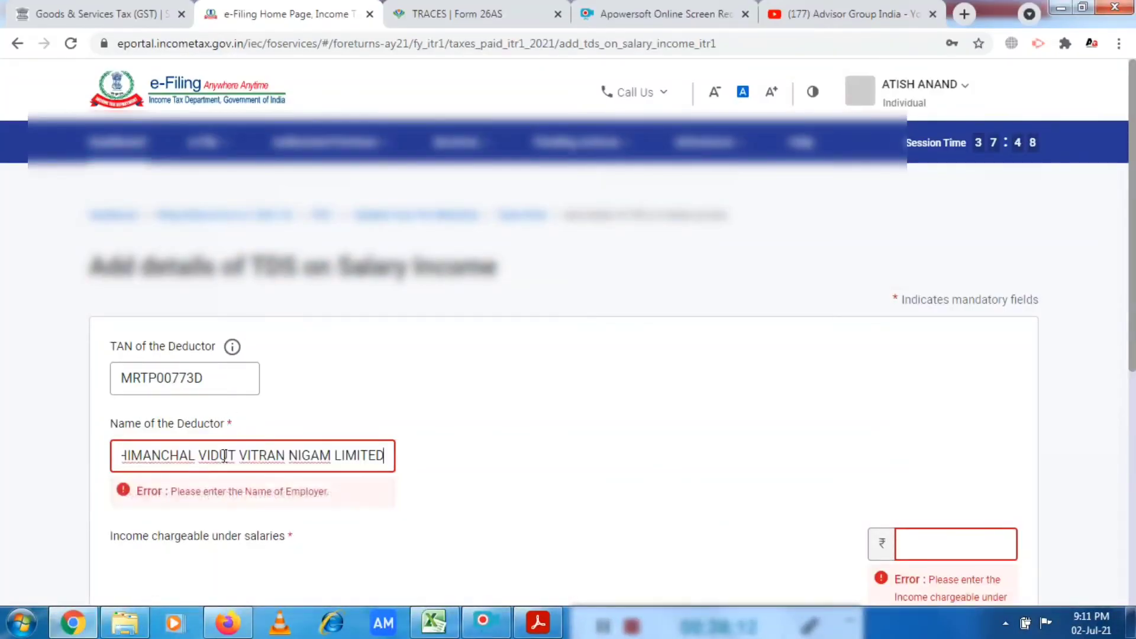
left_click(610, 470)
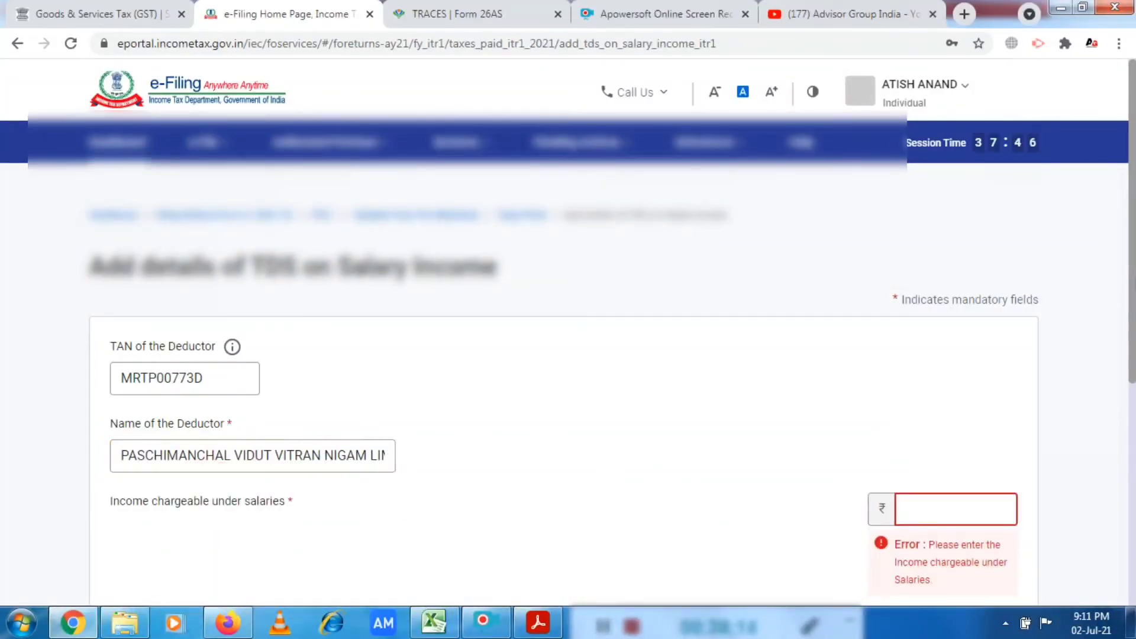
Check the second deductor's amount paid in the PDF and set the income chargeable under salaries to 4,62,970.
scroll(1133, 393, "down", 3)
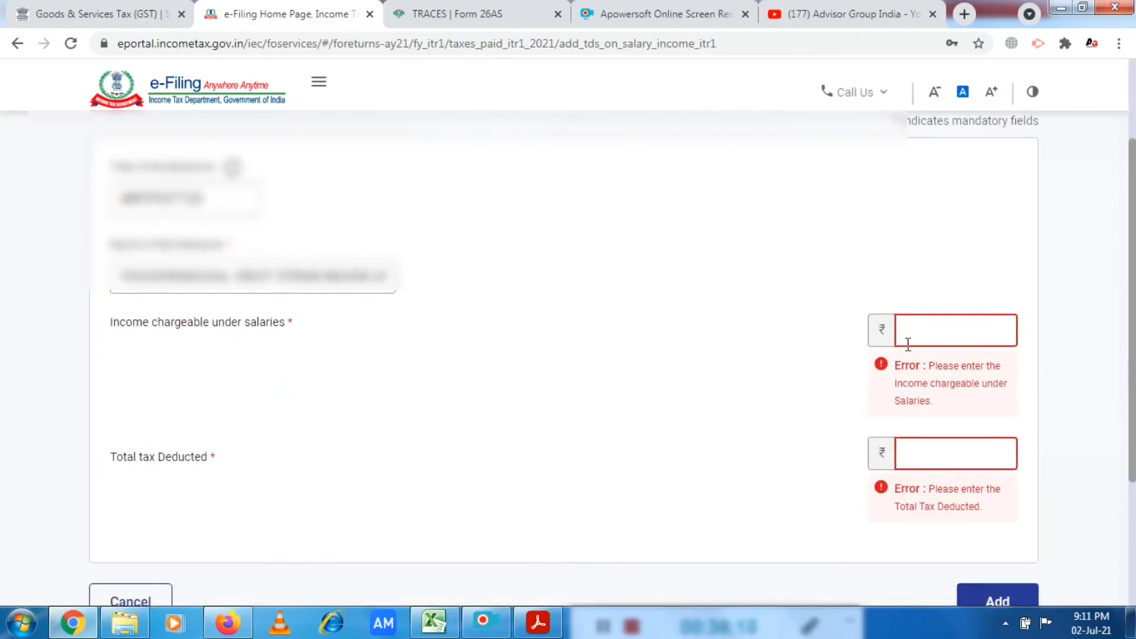
left_click(937, 326)
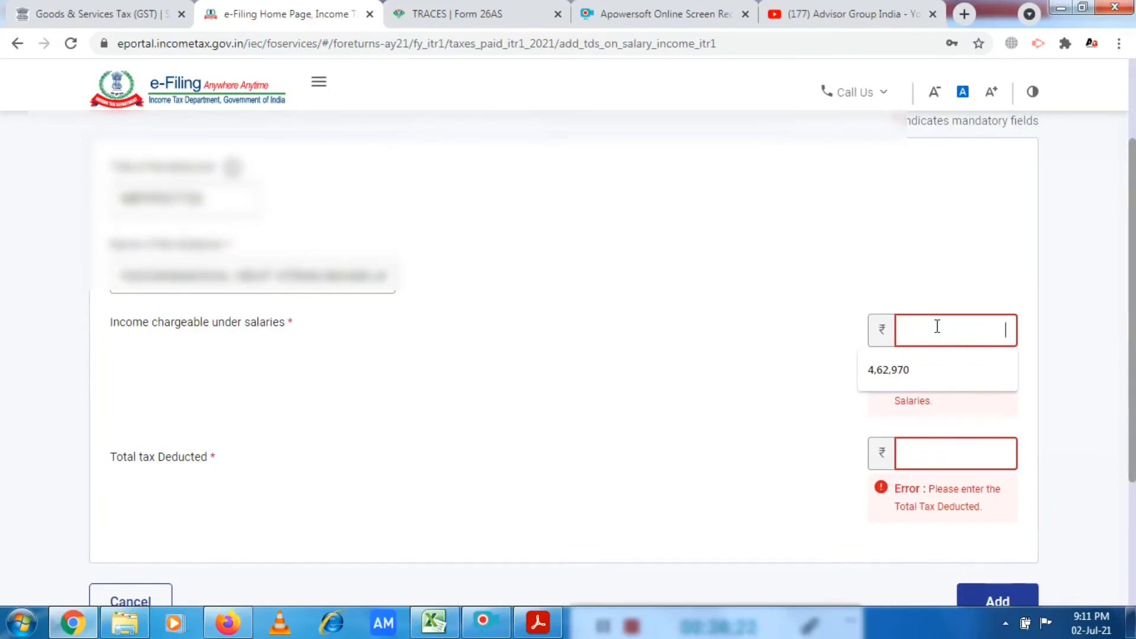
key("alt+Tab")
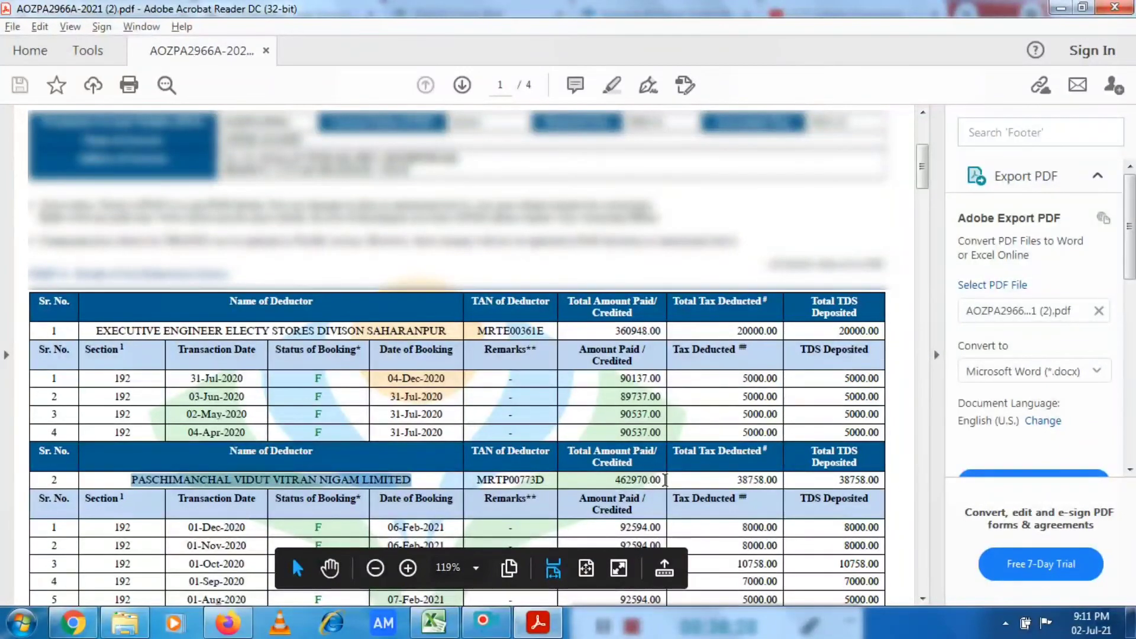
key("alt+Tab")
left_click(994, 333)
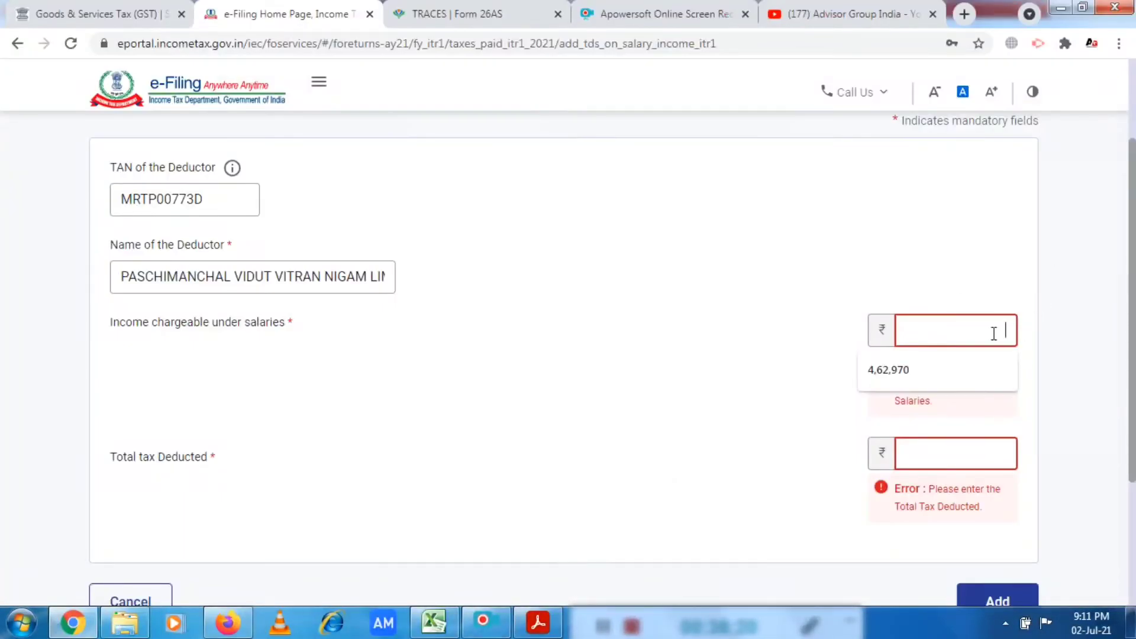
left_click(946, 362)
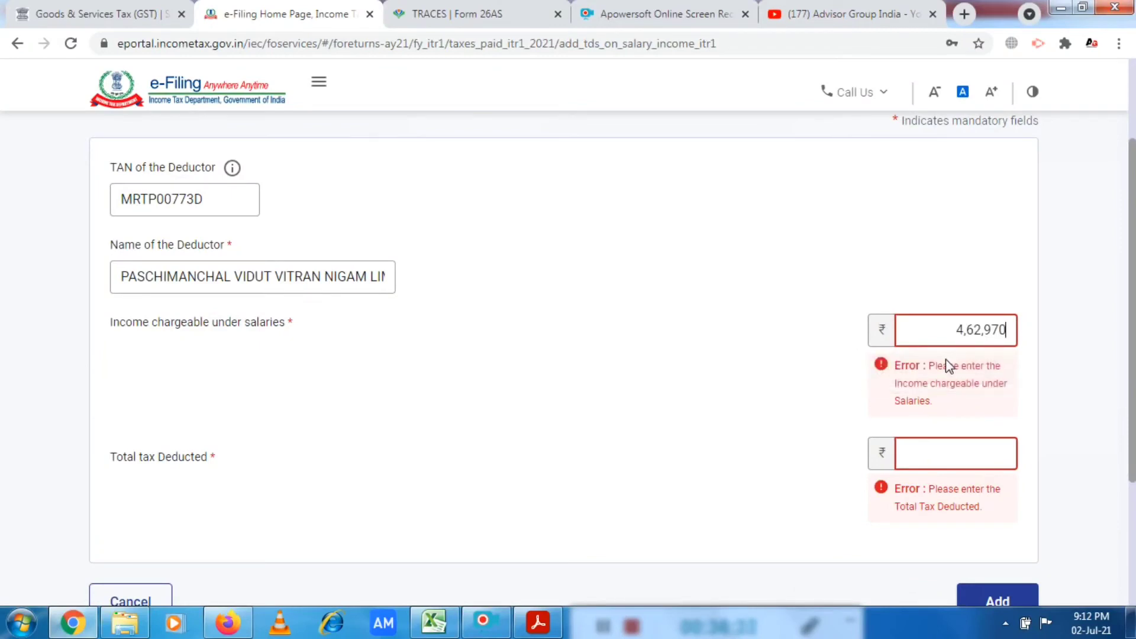
left_click(771, 385)
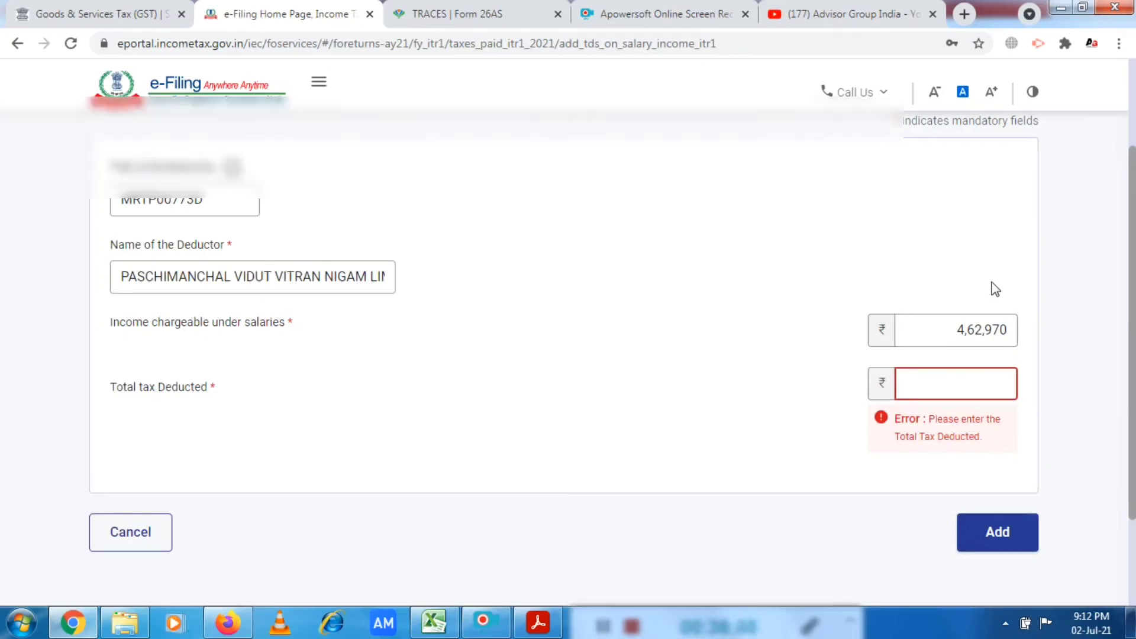
Set the total tax deducted to 38,758 and add the deductor's entry to the salary TDS details.
key("alt+Tab")
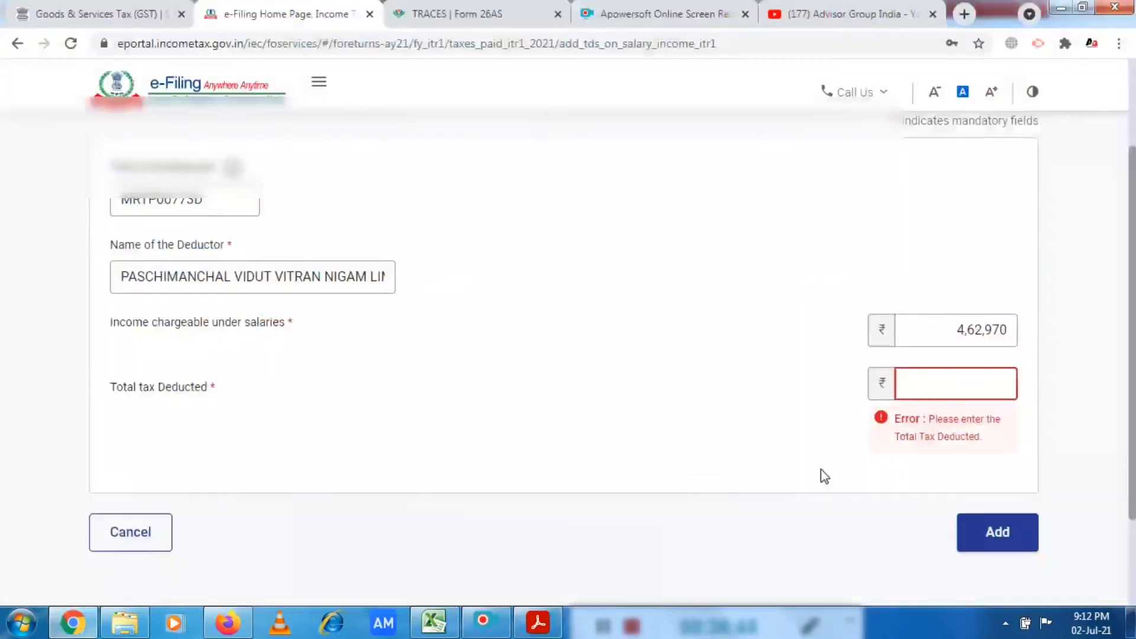
key("alt+Tab")
left_click(973, 383)
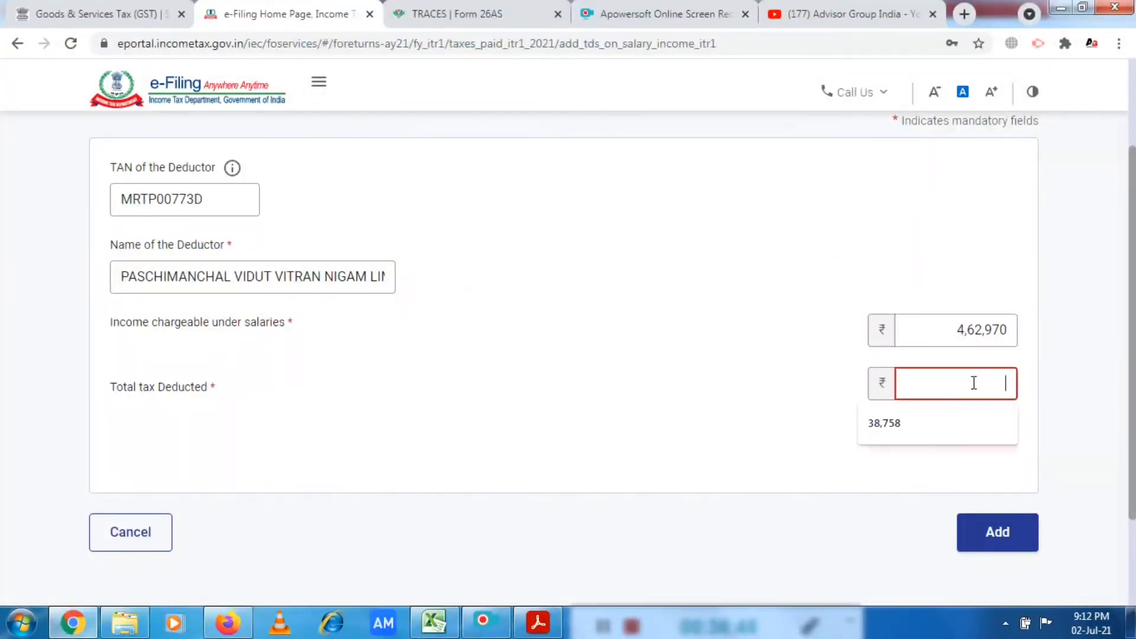
left_click(951, 424)
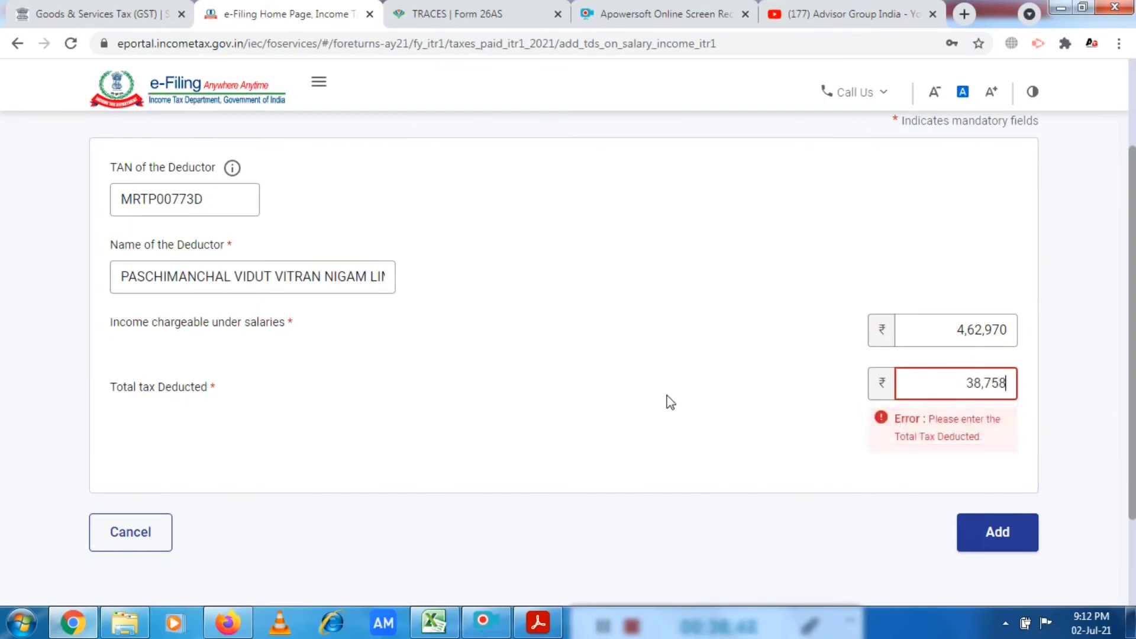
left_click(669, 404)
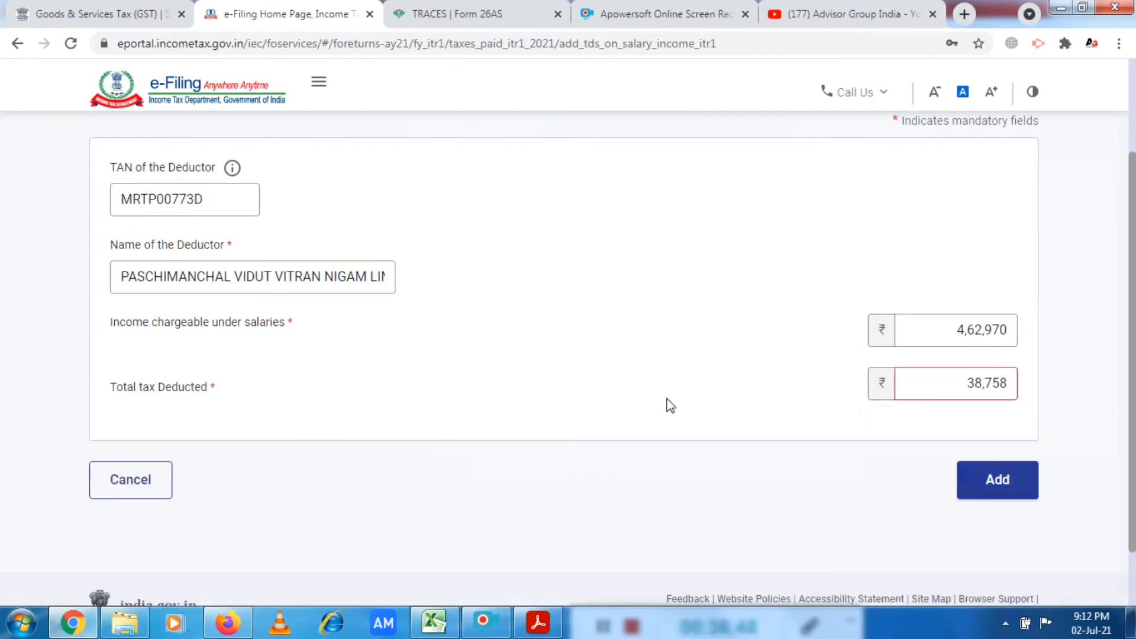
left_click(1033, 482)
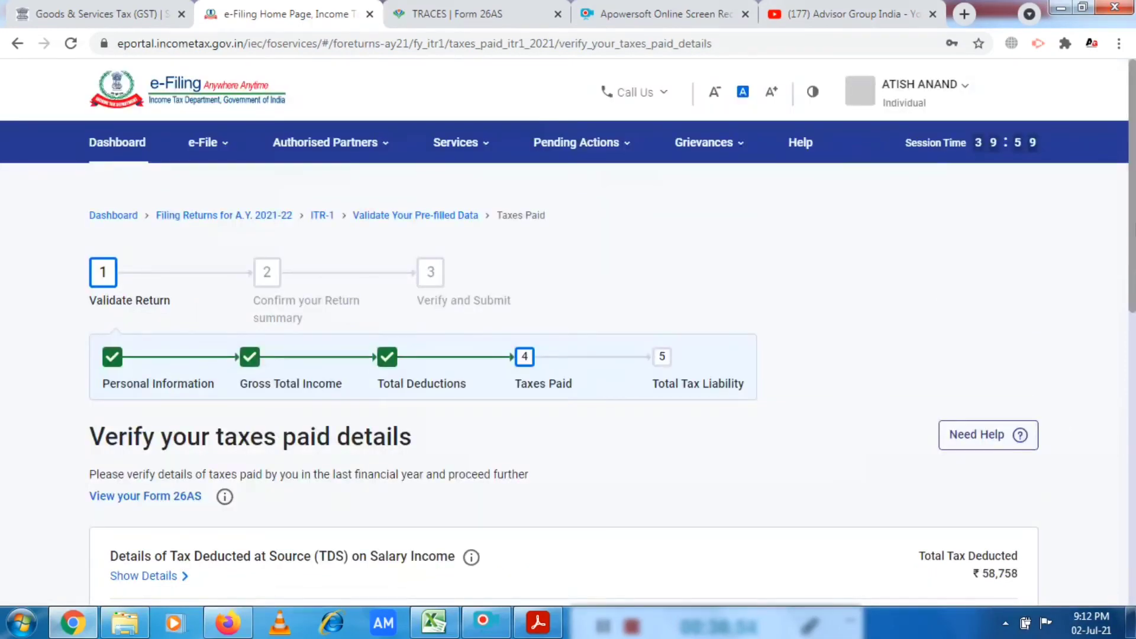
Compare the total tax deducted on salary income with both deductors' entries in Part A of the Form 26AS PDF.
scroll(1126, 358, "down", 5)
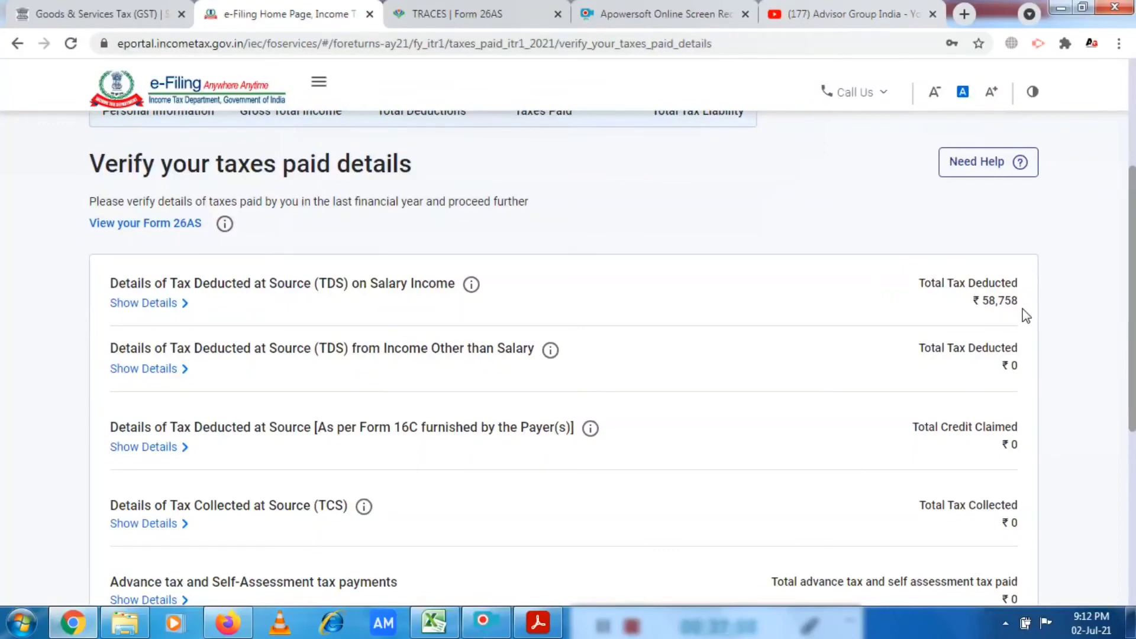
left_click(543, 630)
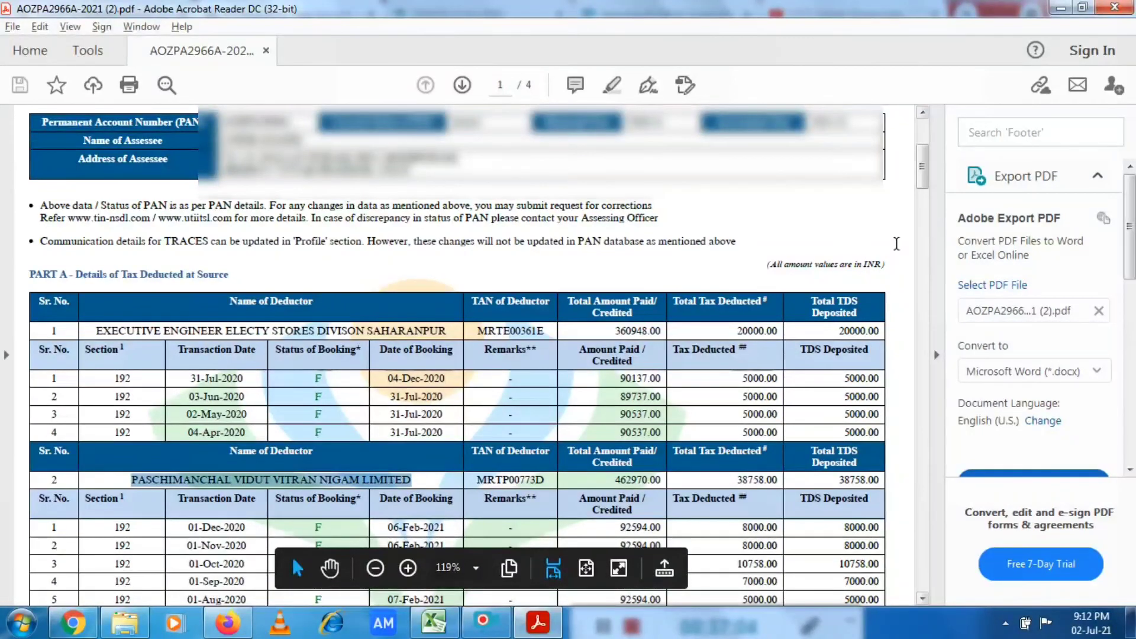
left_click(896, 244)
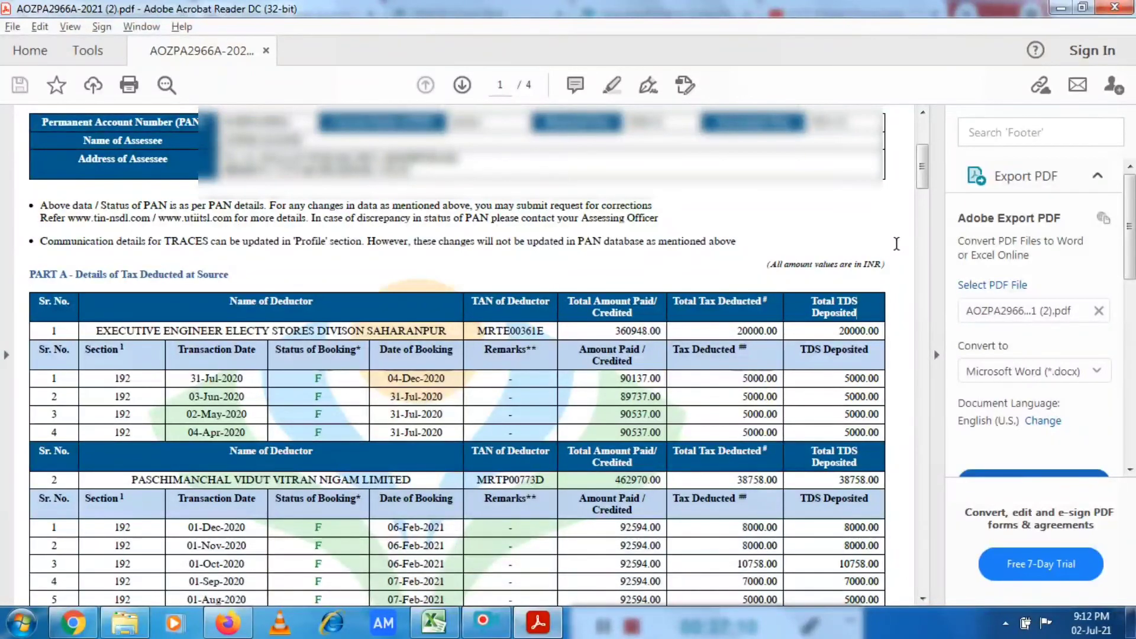
left_click_drag(924, 176, 924, 189)
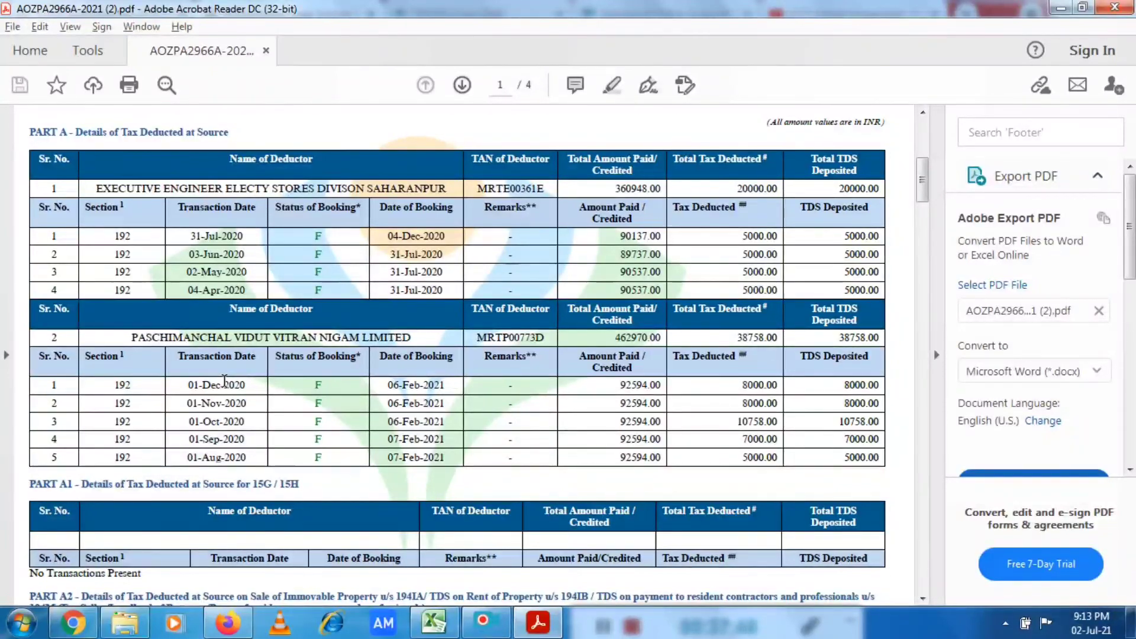
left_click(76, 626)
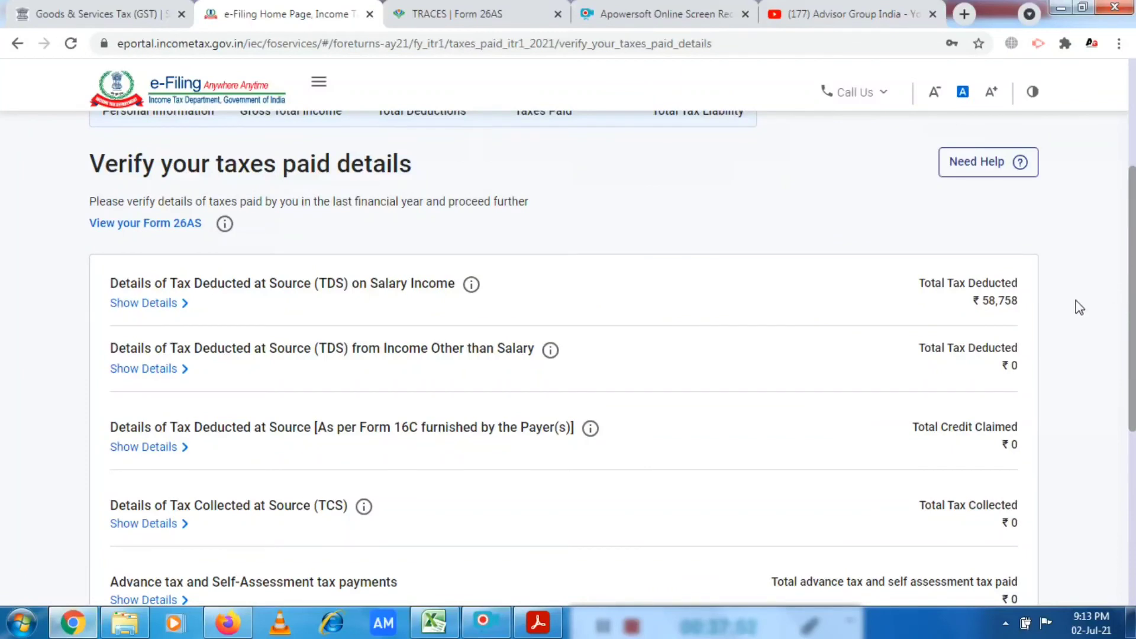
Review the remaining TDS, TCS and advance tax categories and confirm the Taxes Paid section.
scroll(1134, 336, "down", 2)
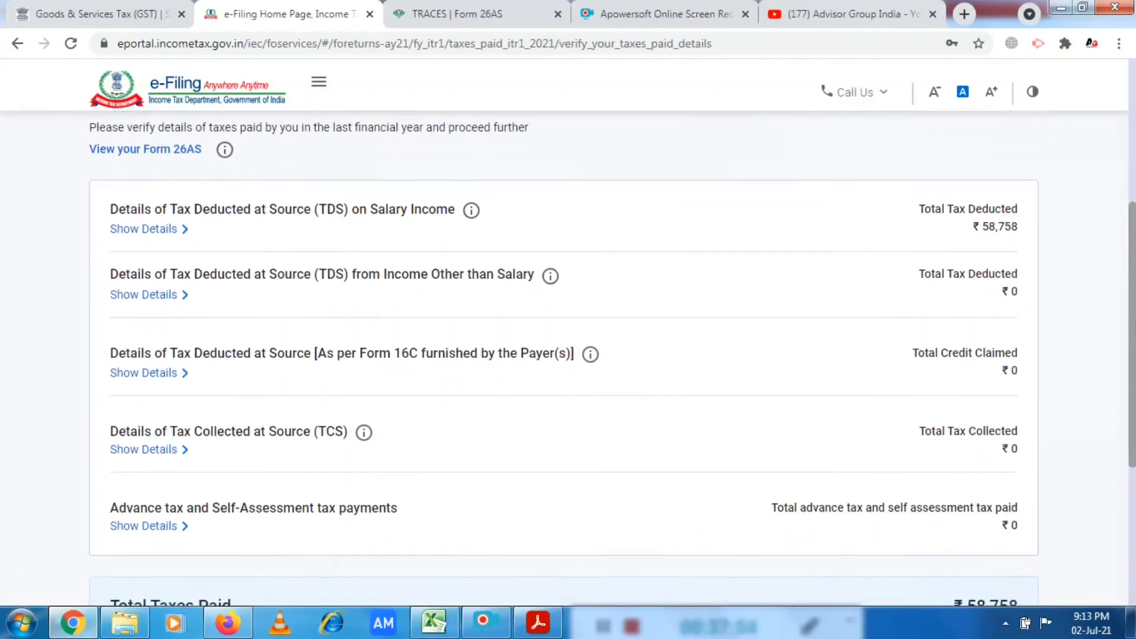
left_click_drag(1134, 337, 1135, 336)
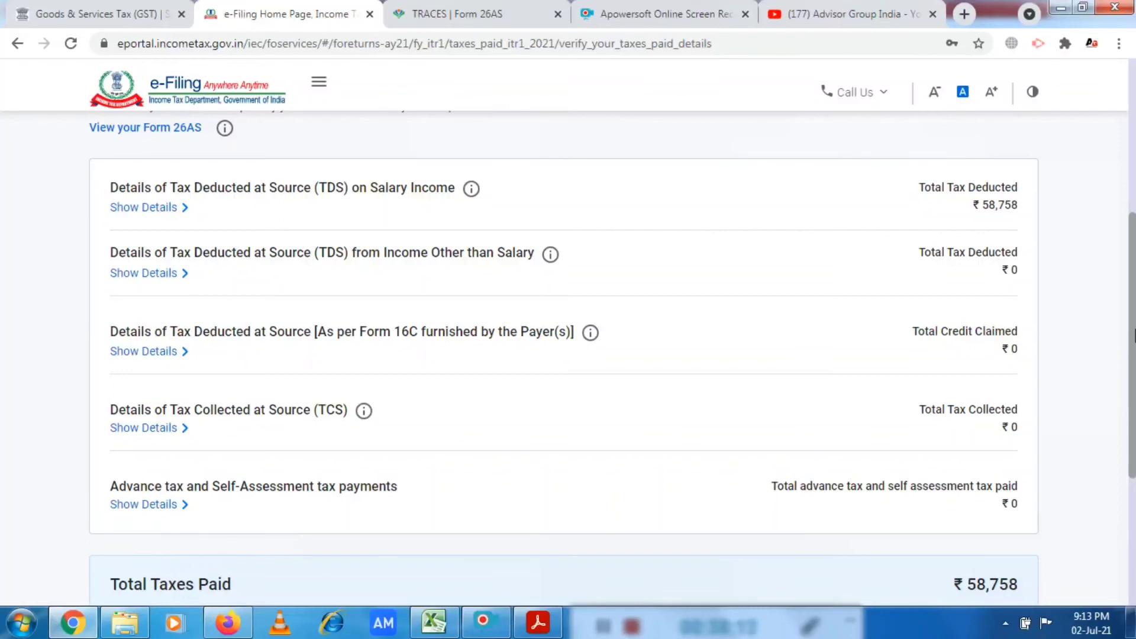
scroll(567, 355, "down", 4)
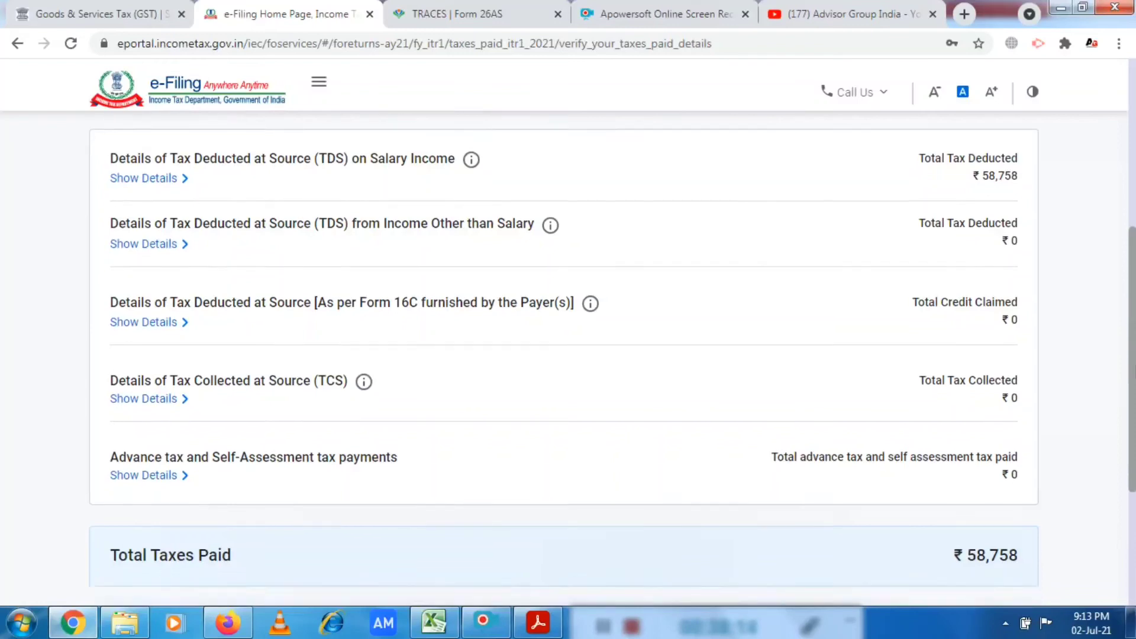
left_click(979, 452)
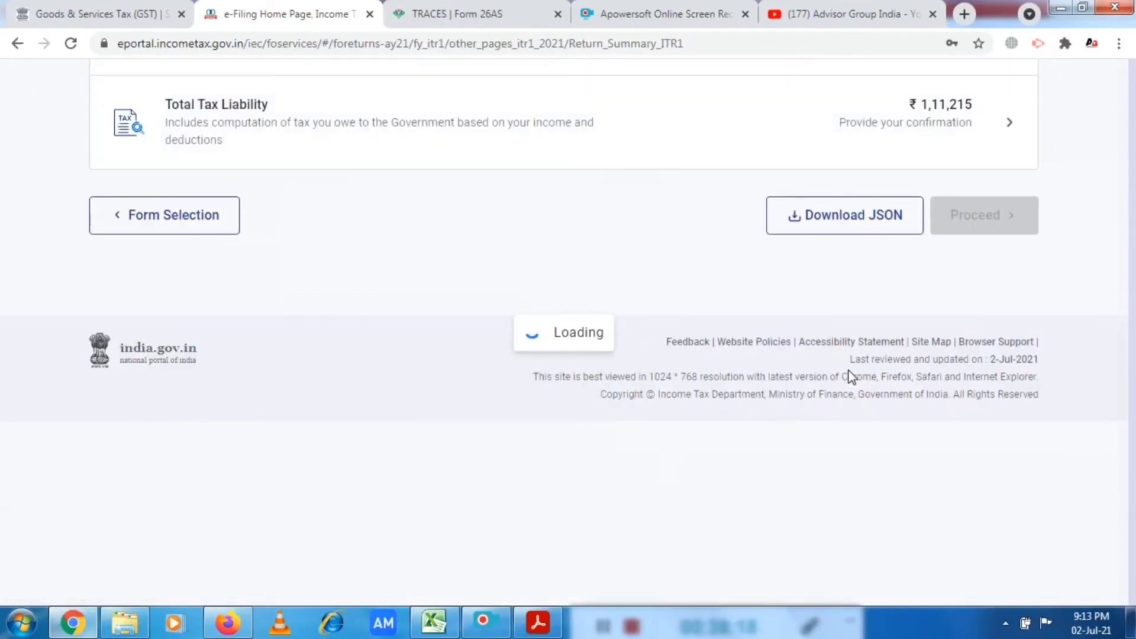
Check the sections' confirmation status in the Return Summary and open the Total Tax Liability section.
scroll(1125, 307, "down", 5)
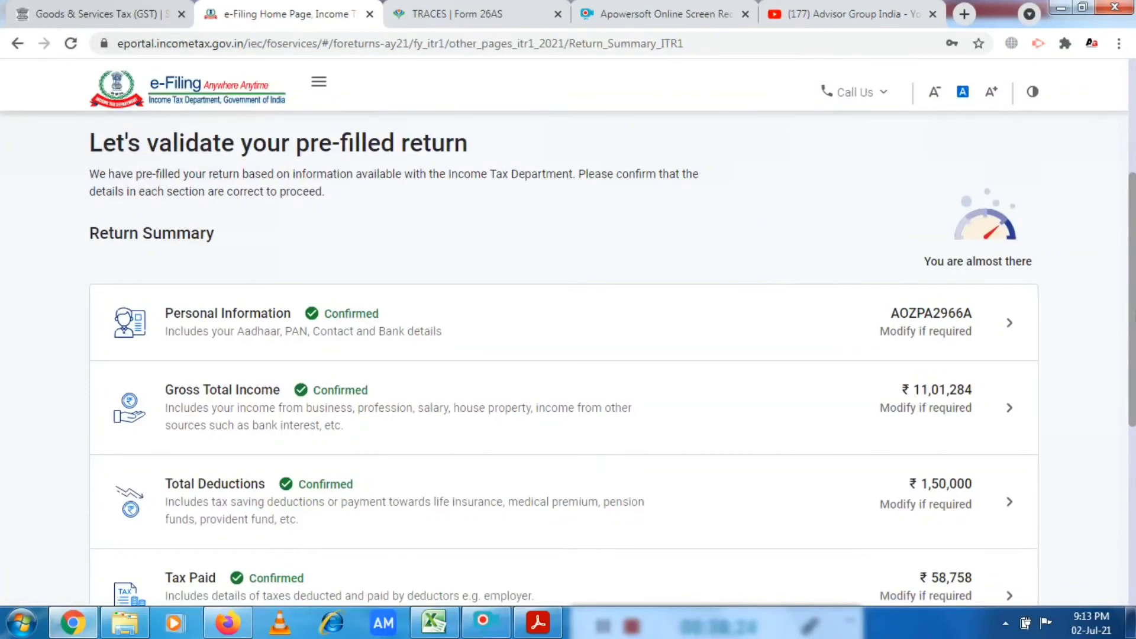
scroll(1125, 310, "down", 3)
left_click_drag(1133, 393, 1132, 390)
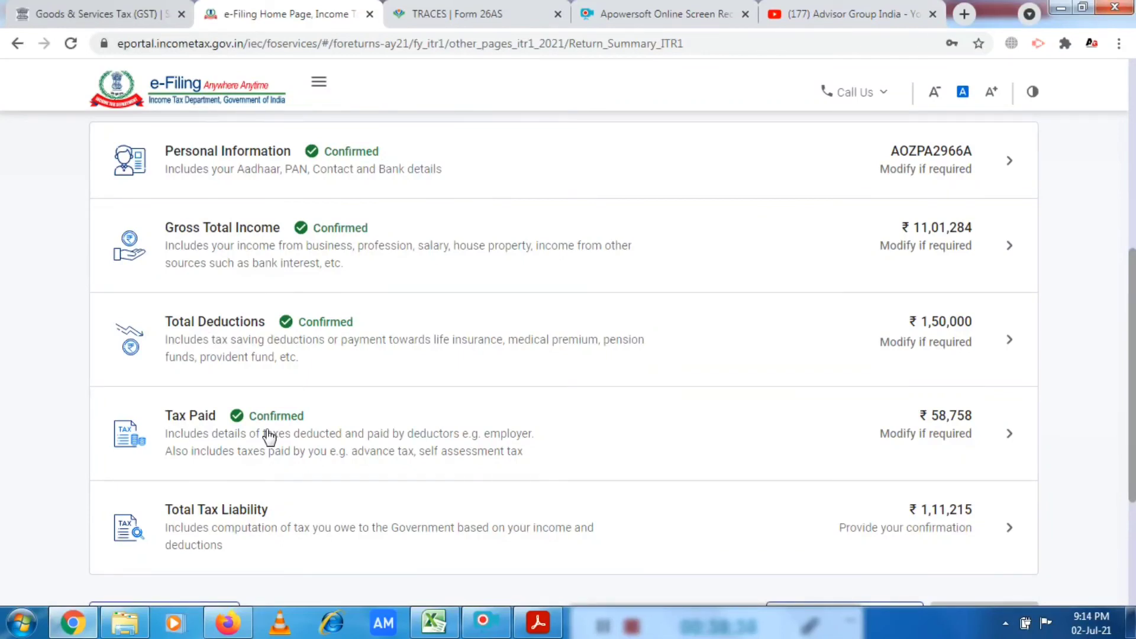
left_click_drag(1134, 348, 1135, 394)
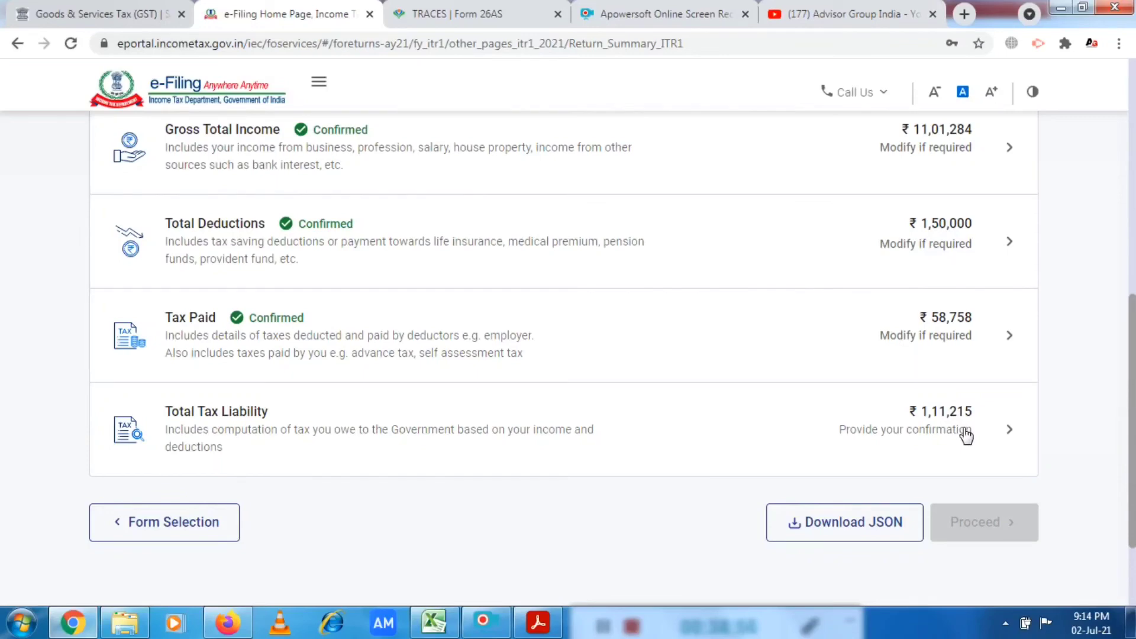
left_click(965, 436)
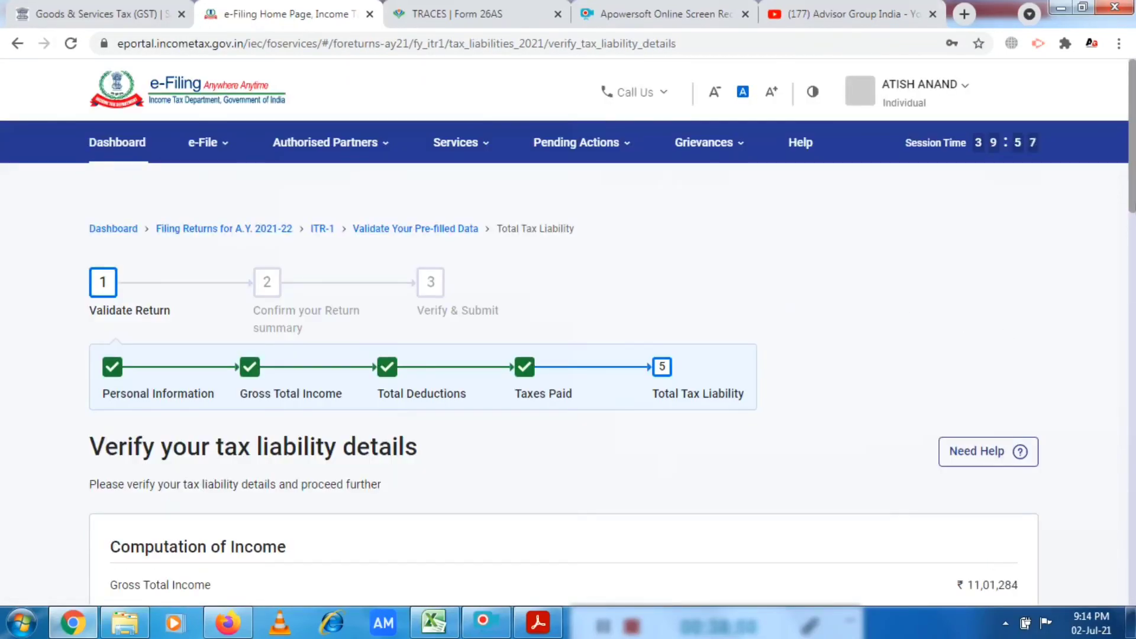
Examine the Computation of Income and the tax payable on total income, dismissing the Windows color scheme prompt.
scroll(1133, 253, "down", 5)
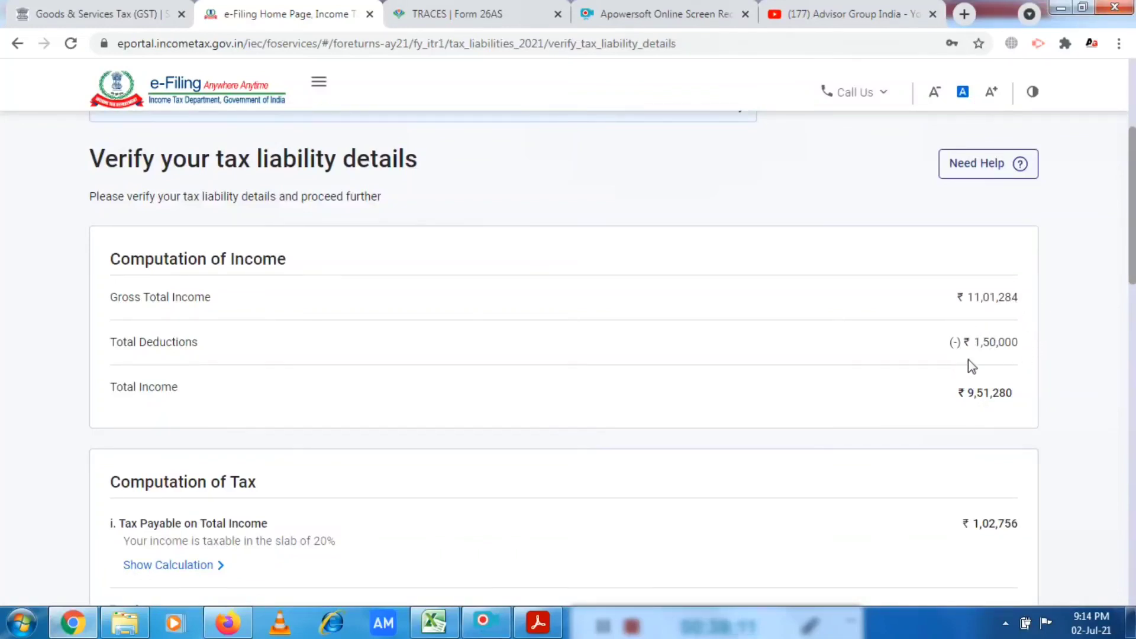
scroll(562, 355, "down", 2)
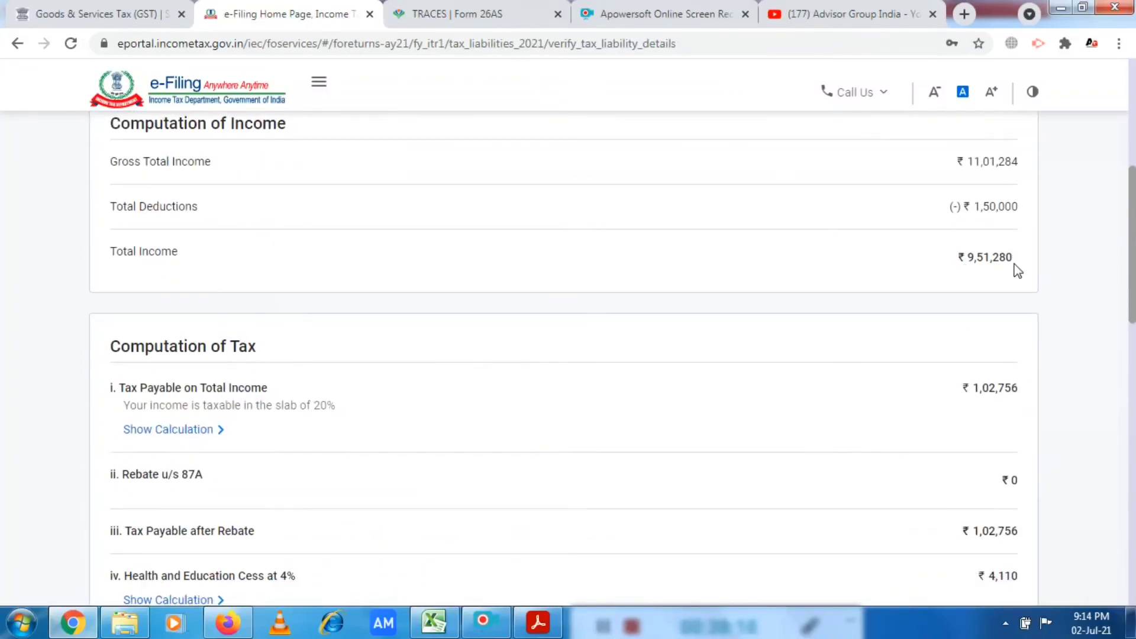
scroll(562, 355, "down", 3)
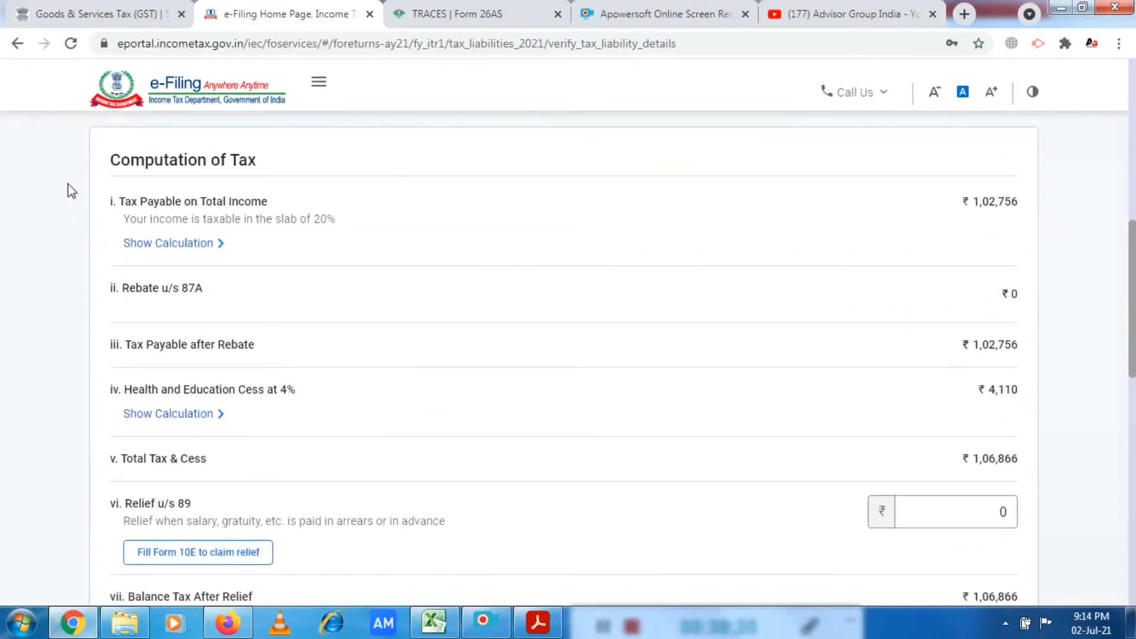
scroll(631, 248, "up", 2)
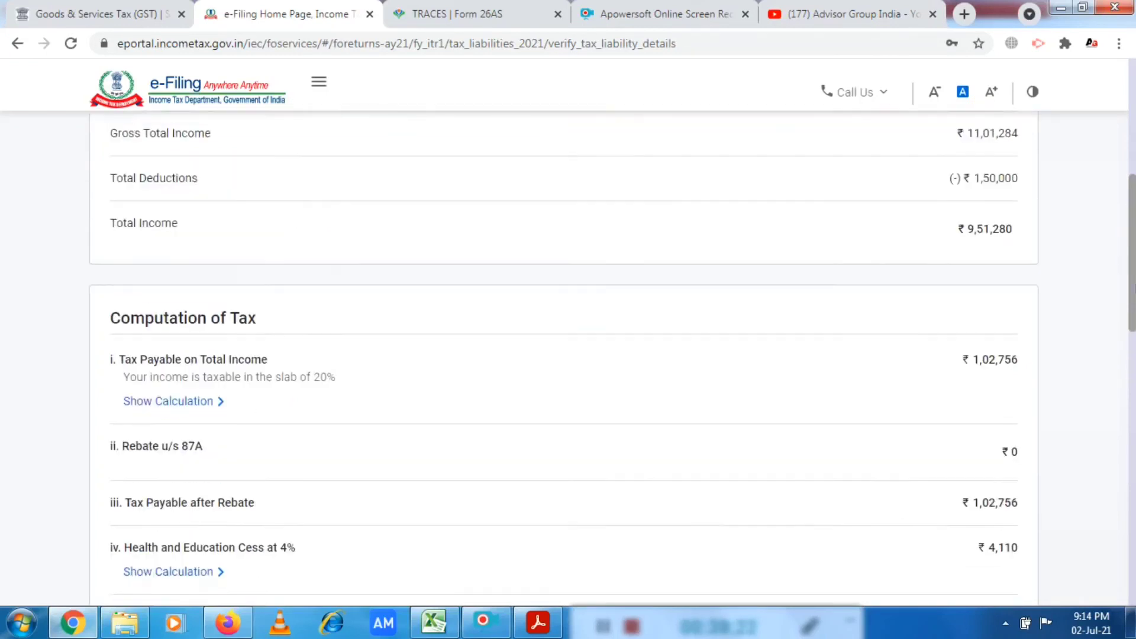
scroll(562, 355, "down", 1)
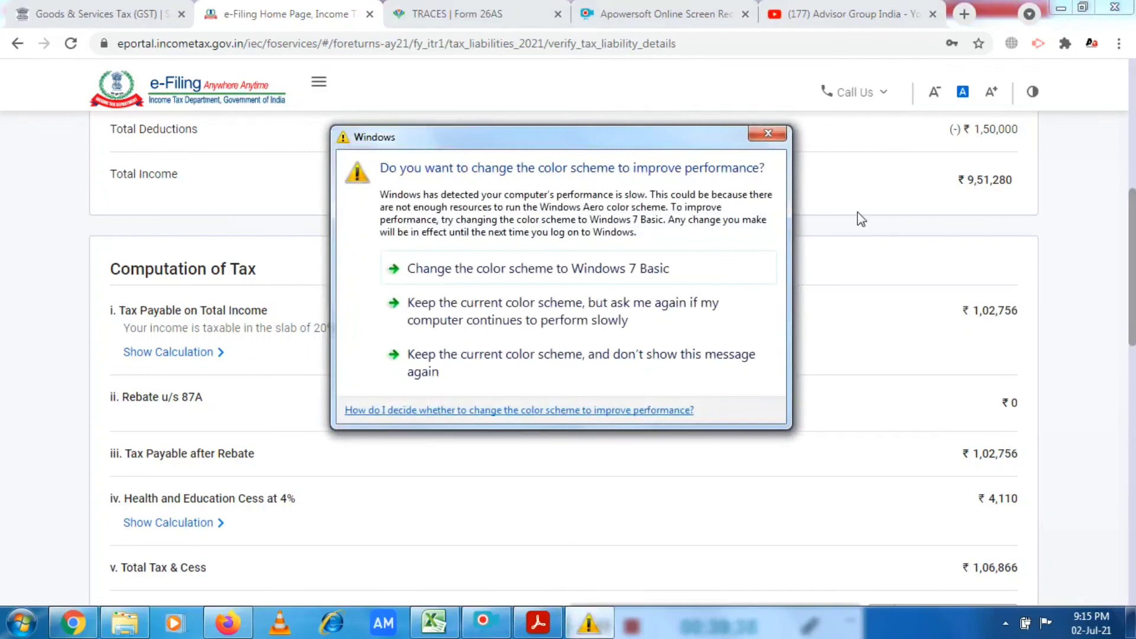
left_click(767, 133)
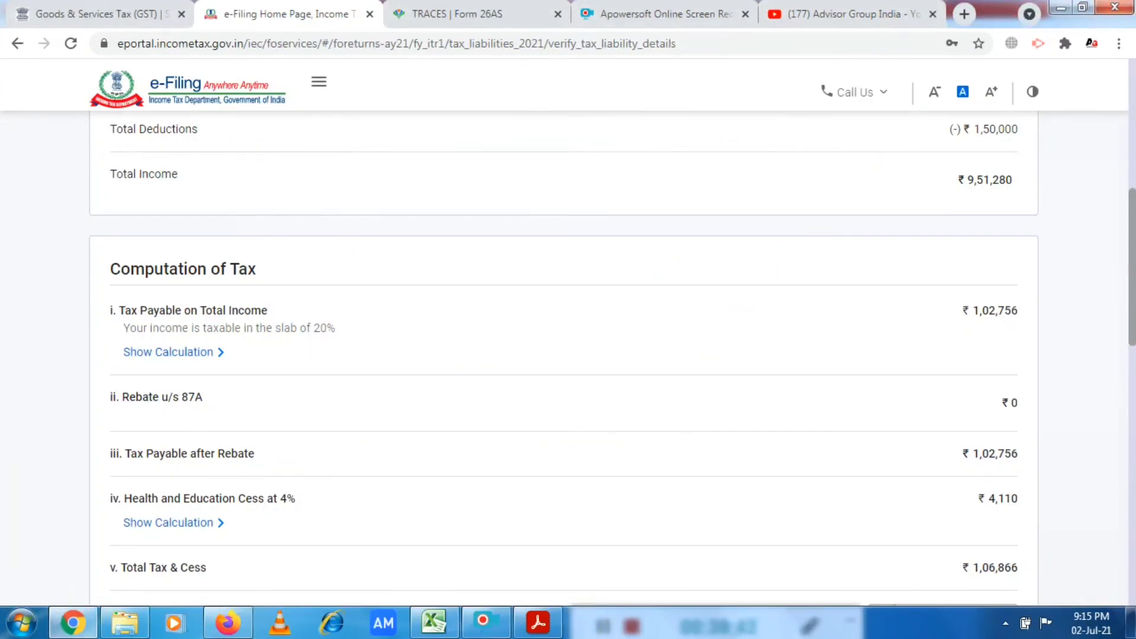
Check the rebate u/s 87A and expand, then collapse, the Health and Education Cess calculation.
scroll(568, 355, "down", 2)
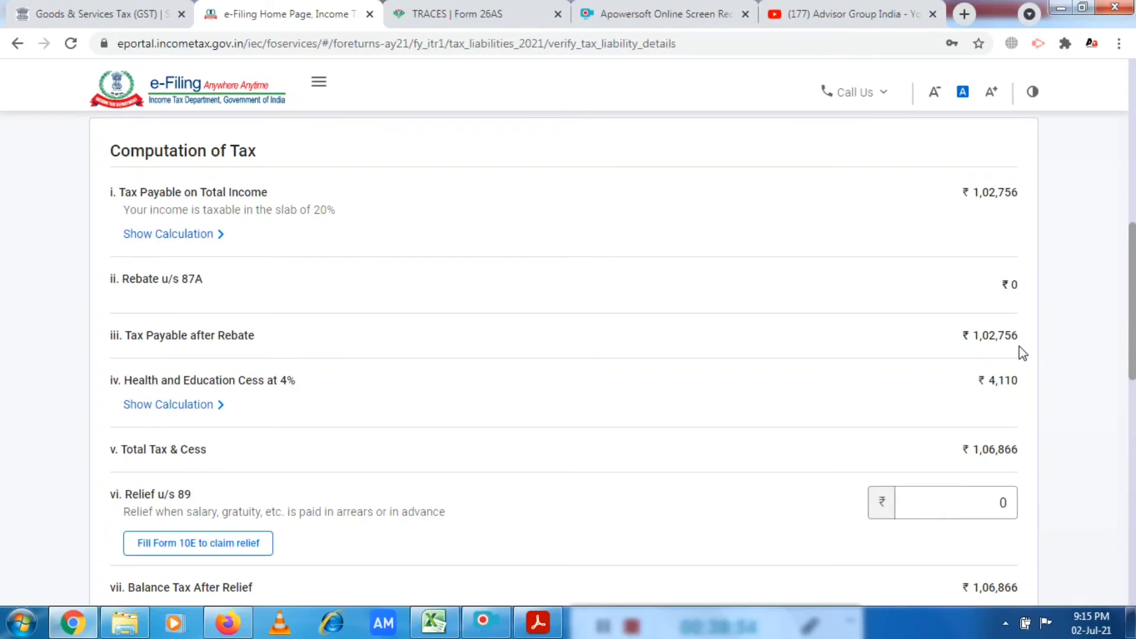
scroll(1115, 325, "down", 1)
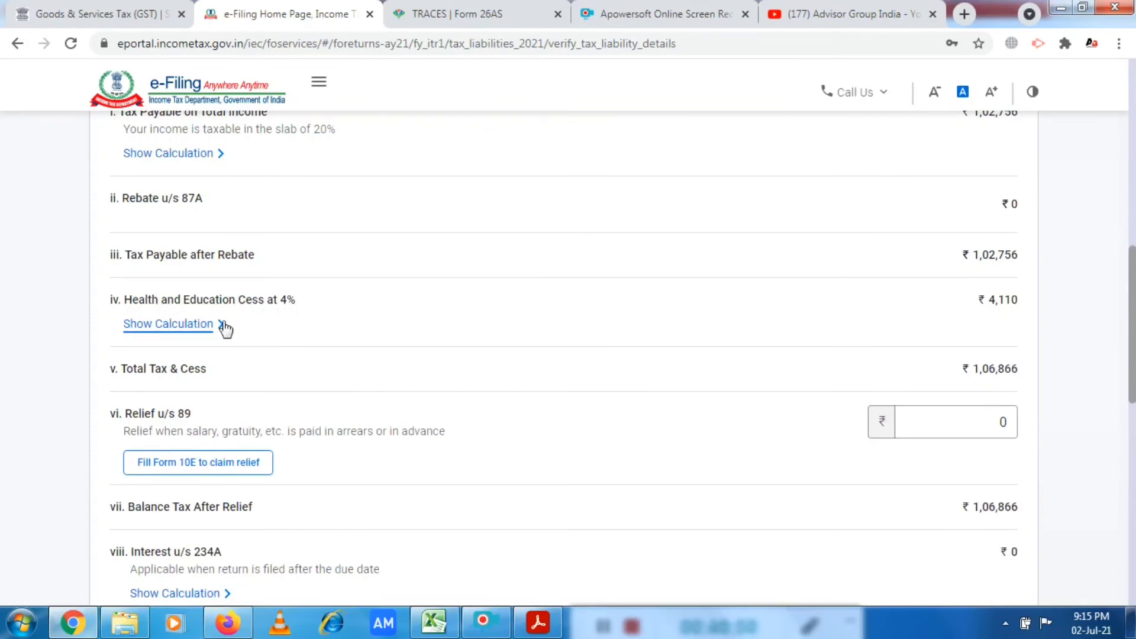
left_click(211, 338)
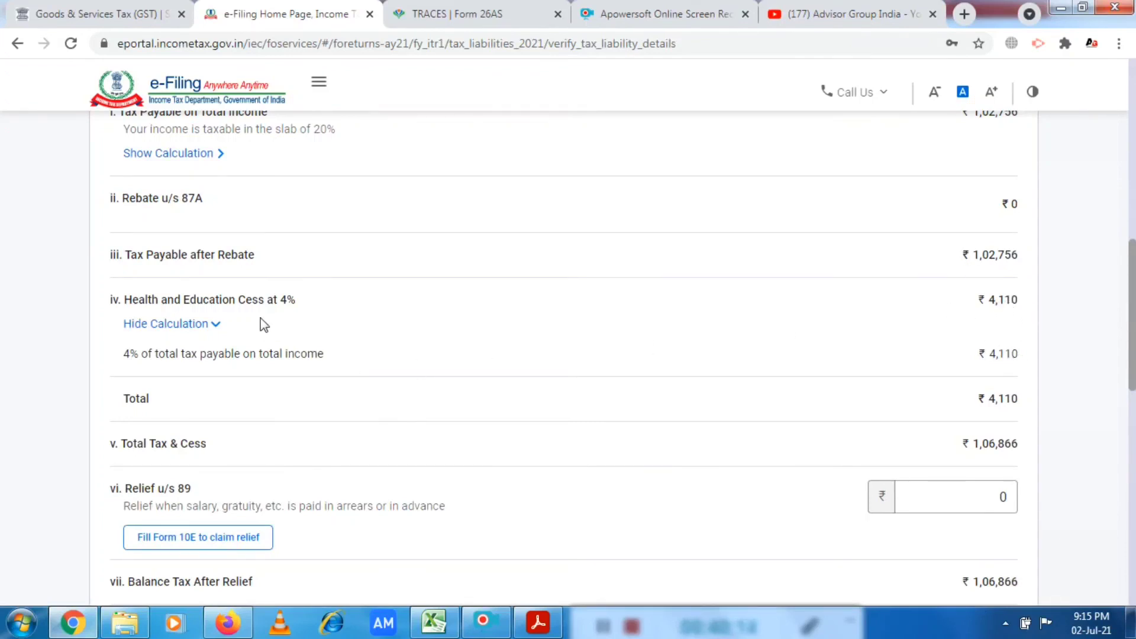
left_click(216, 331)
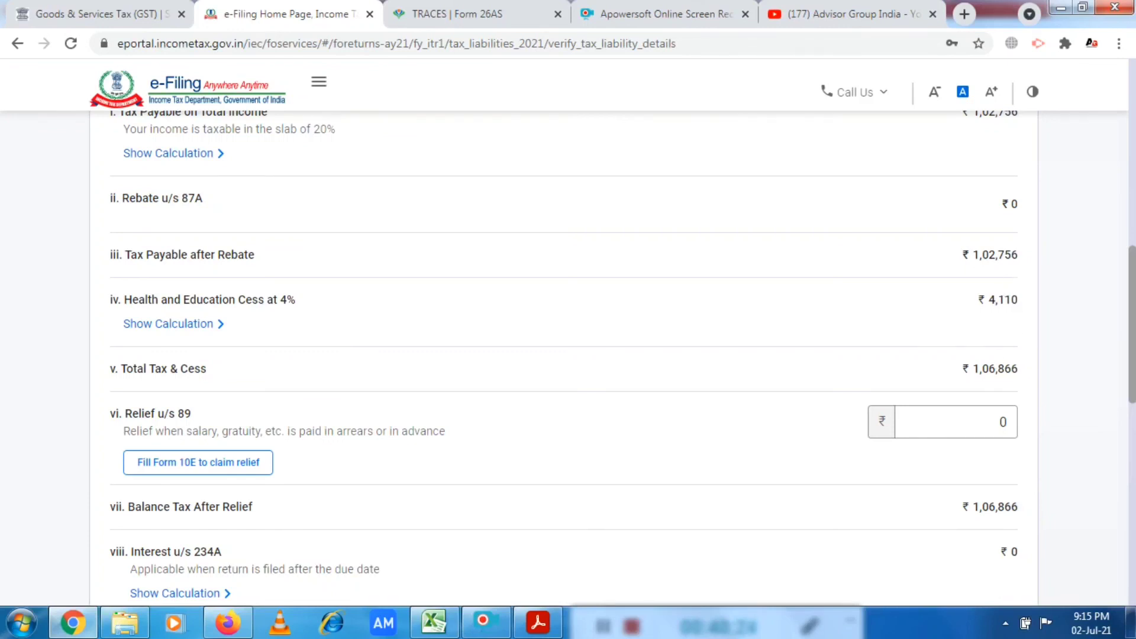
Review the relief u/s 89, the interest u/s 234A, 234B and 234C and the total payable, and confirm the Total Tax Liability section.
scroll(568, 355, "down", 2)
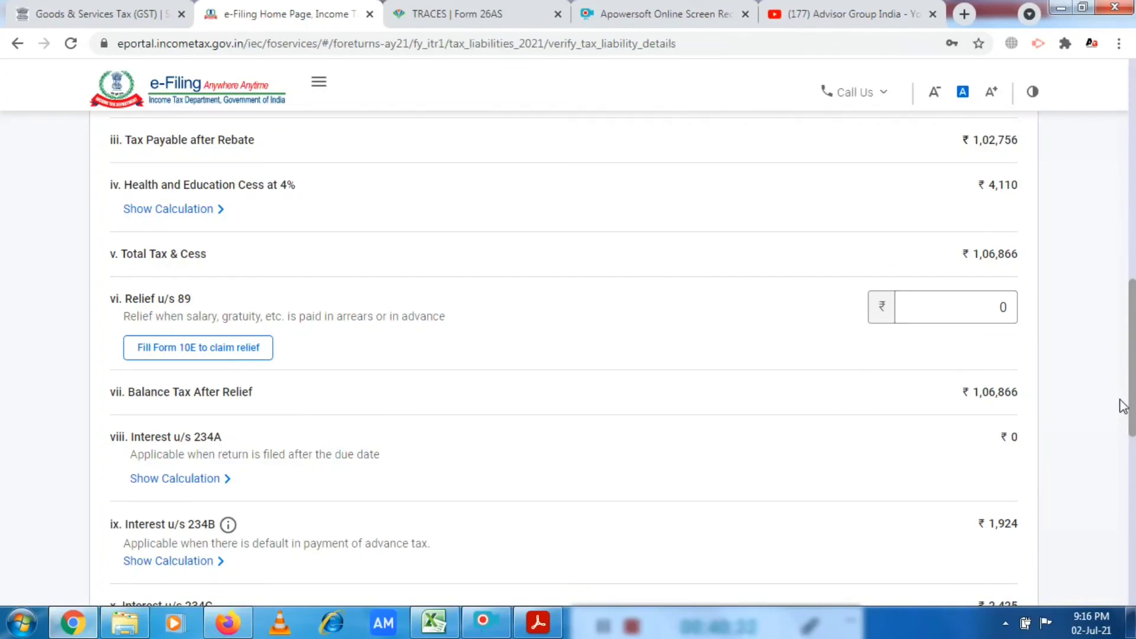
scroll(568, 355, "down", 3)
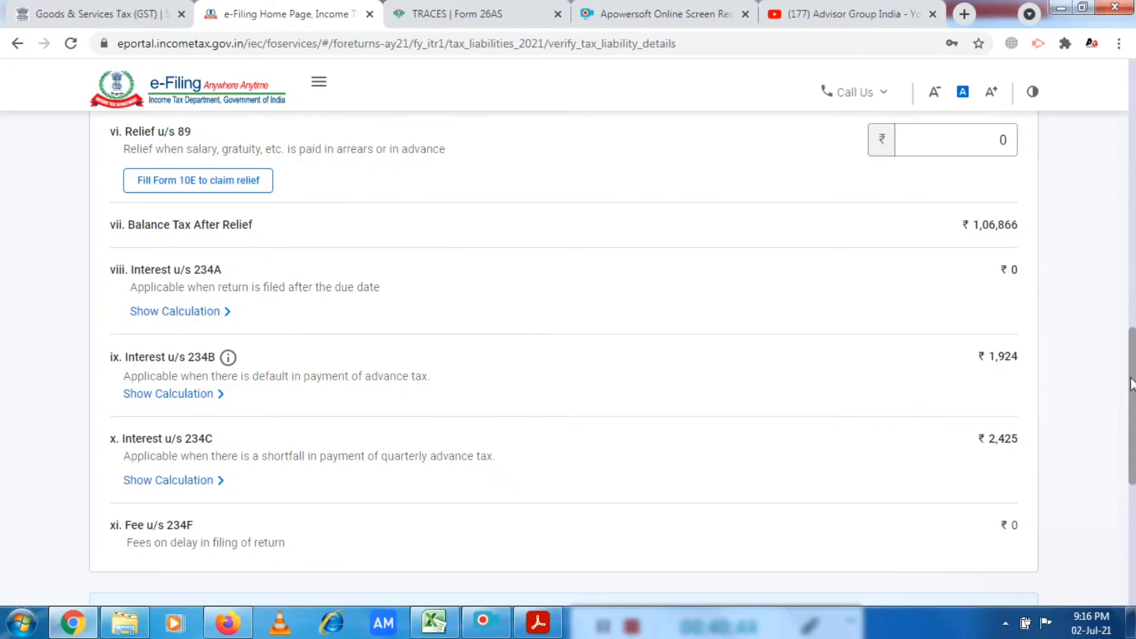
left_click_drag(1133, 387, 1133, 410)
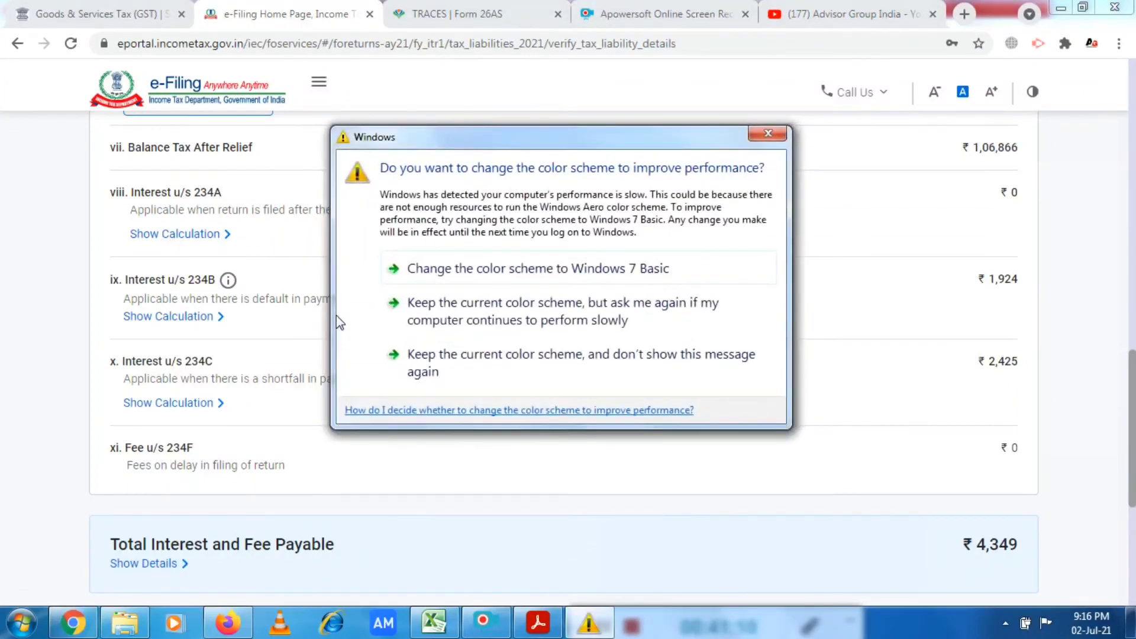
left_click(768, 134)
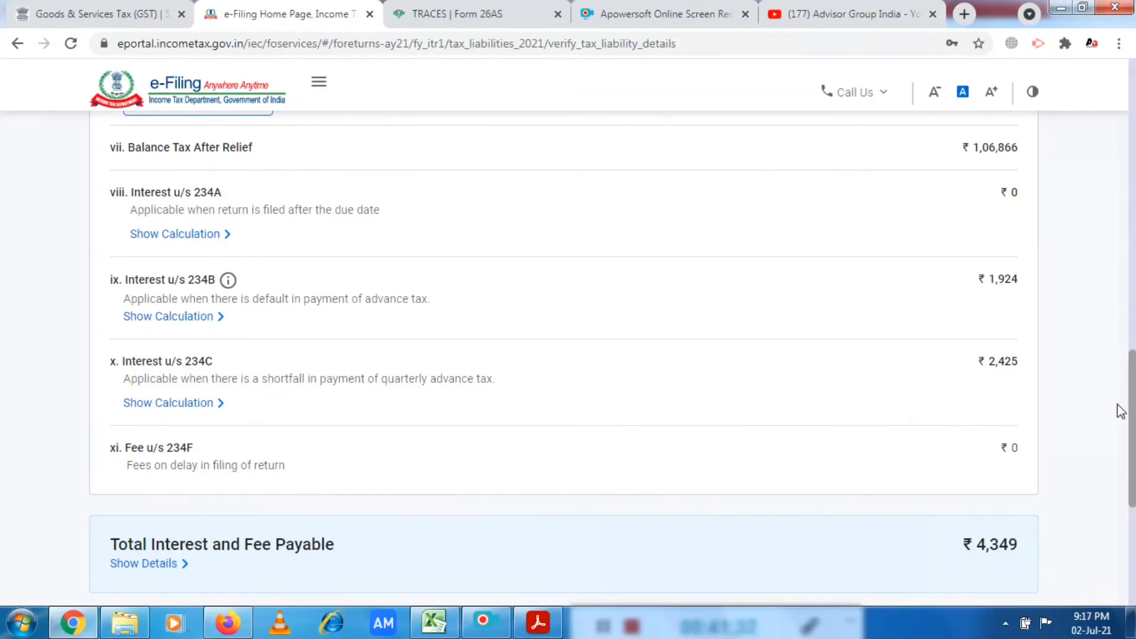
scroll(1122, 411, "down", 1)
scroll(568, 355, "down", 4)
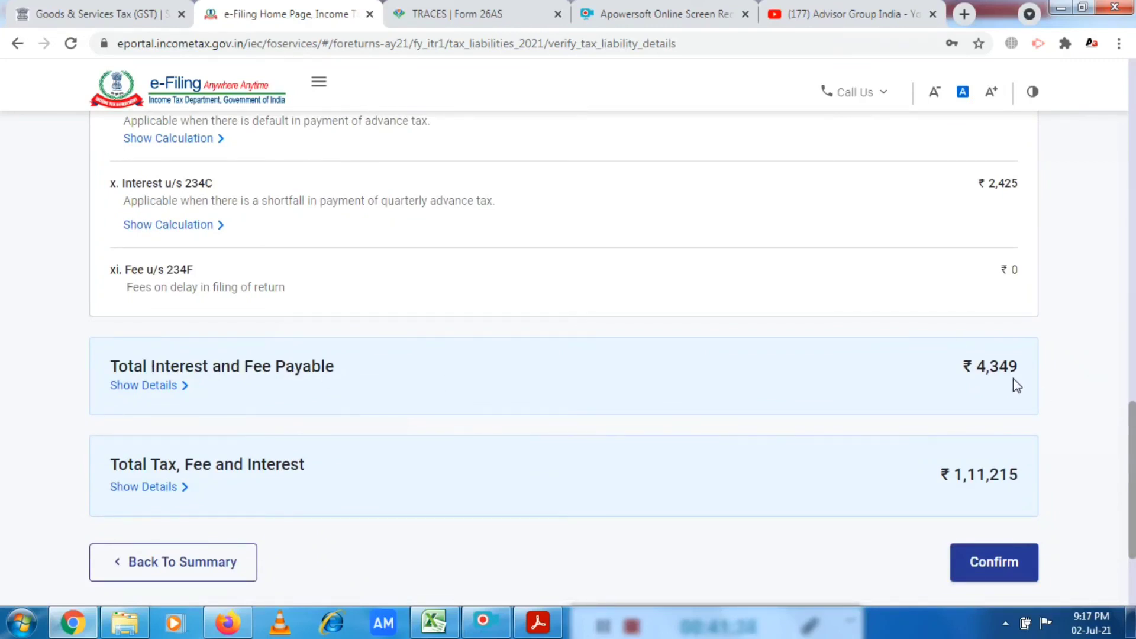
scroll(568, 355, "down", 3)
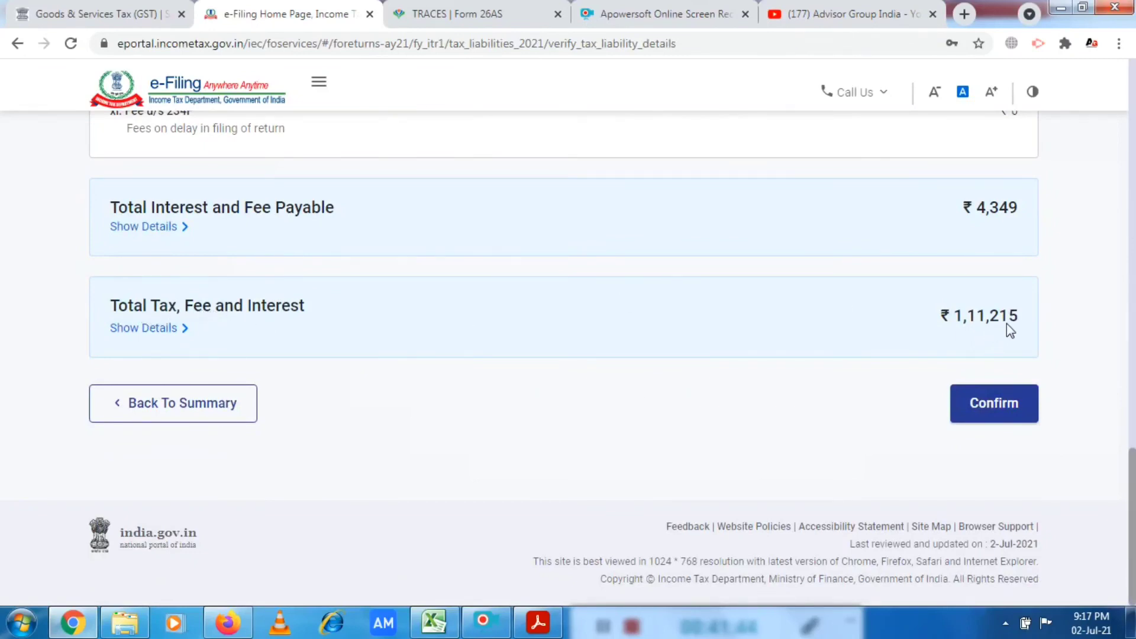
left_click(982, 402)
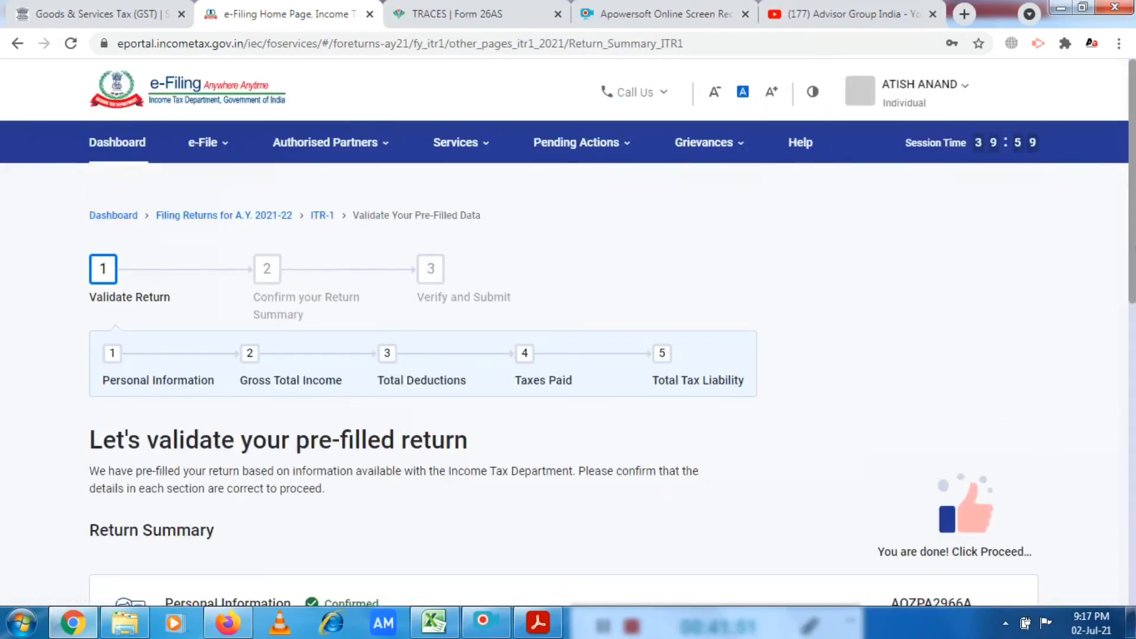
Review the confirmation status and amounts of all five sections in the Return Summary.
scroll(562, 355, "down", 9)
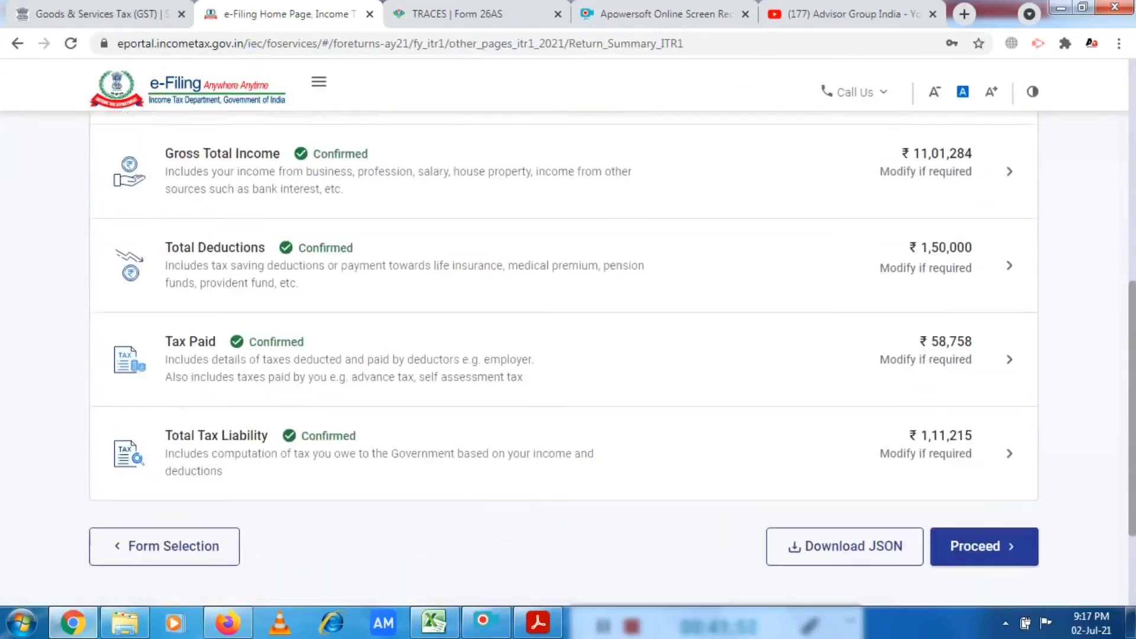
mouse_move(1134, 490)
left_mouse_down()
mouse_move(1133, 461)
mouse_move(1134, 483)
left_mouse_up()
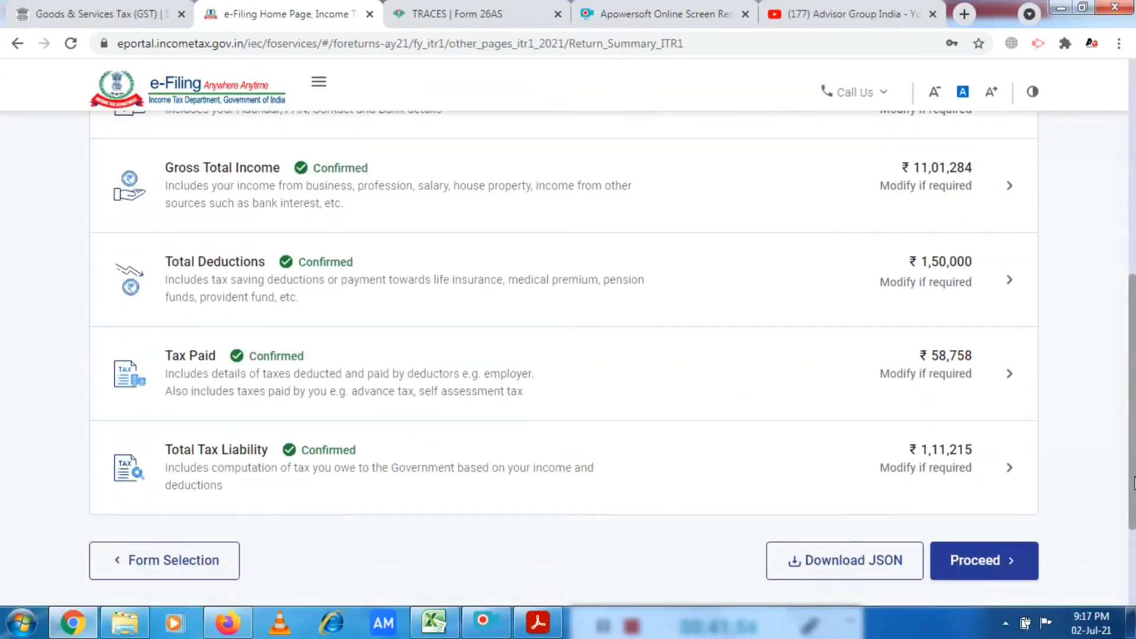
scroll(1131, 381, "up", 2)
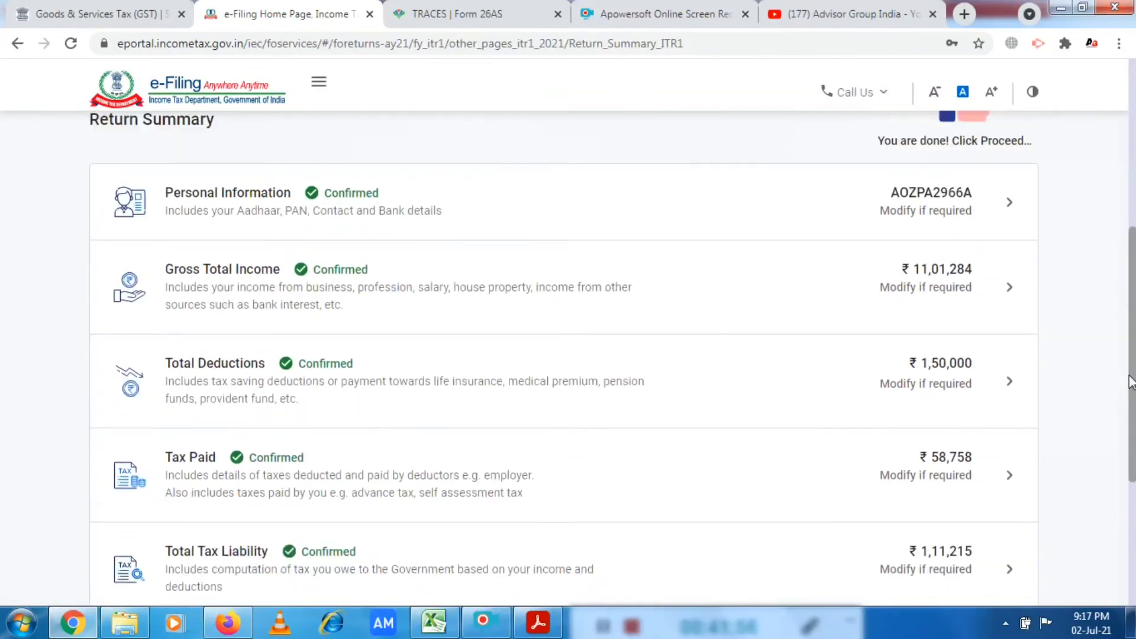
left_click_drag(1129, 376, 1130, 377)
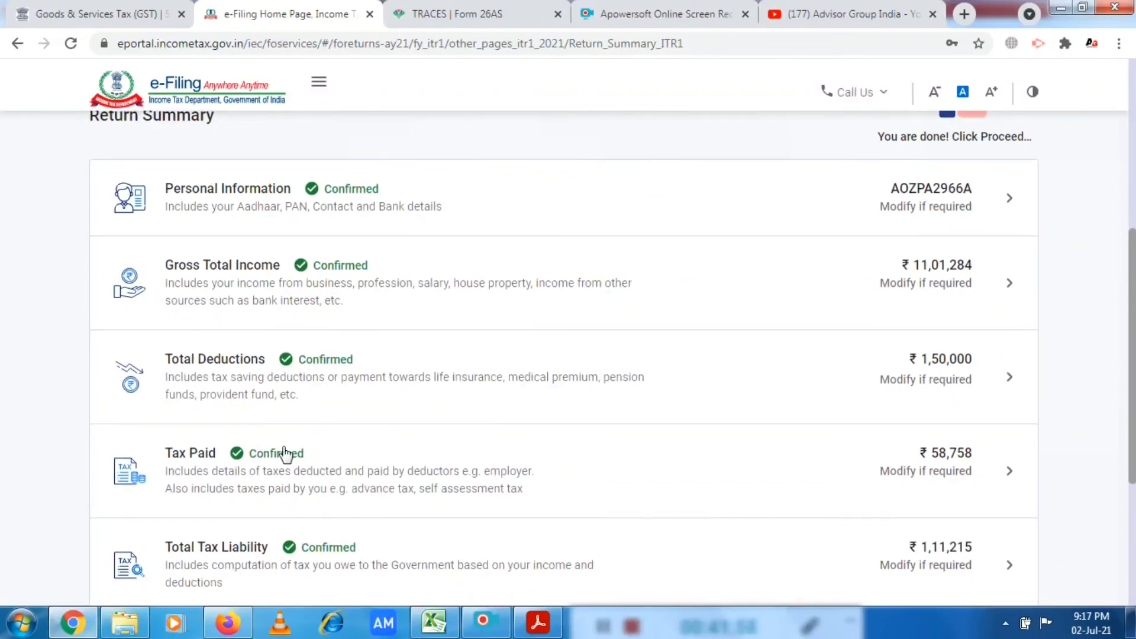
scroll(1125, 473, "down", 3)
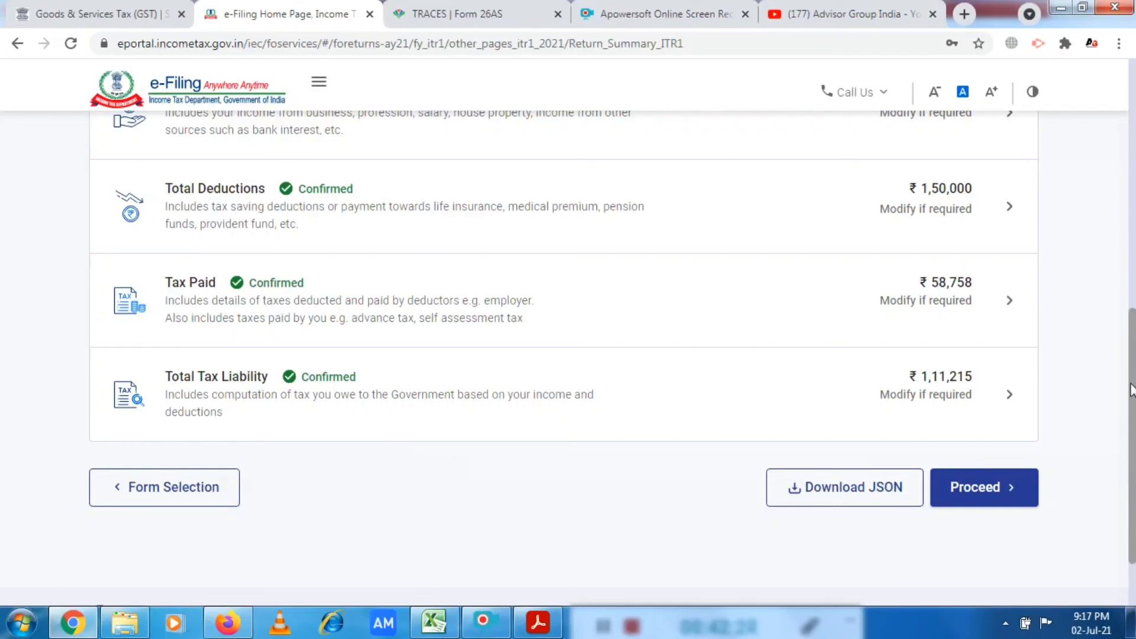
left_click_drag(1132, 392, 1133, 147)
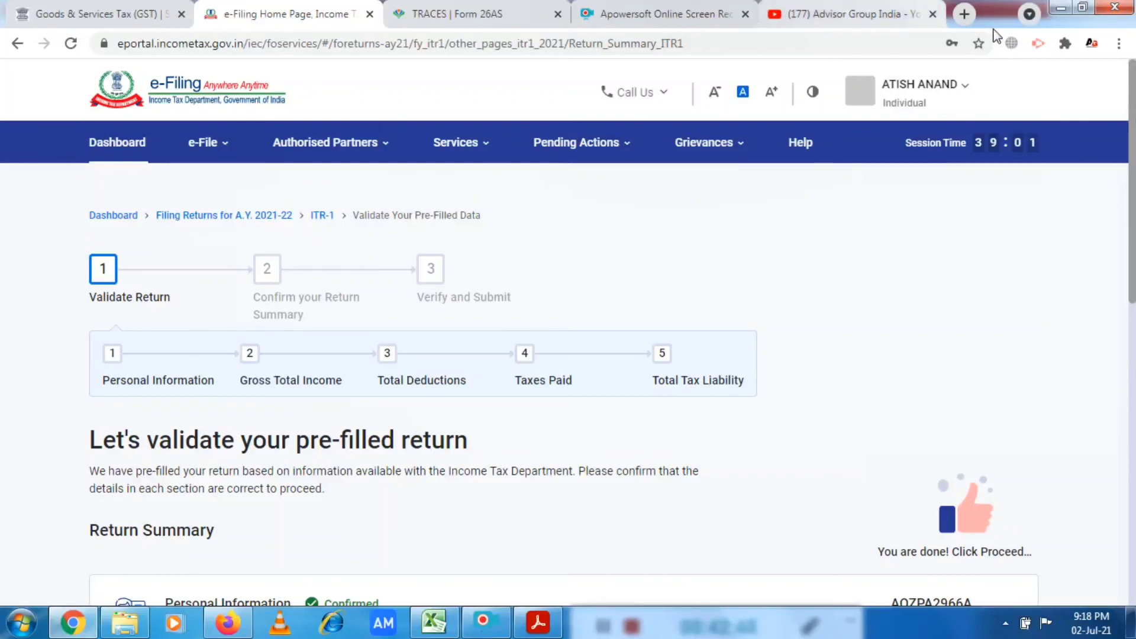
left_click(967, 14)
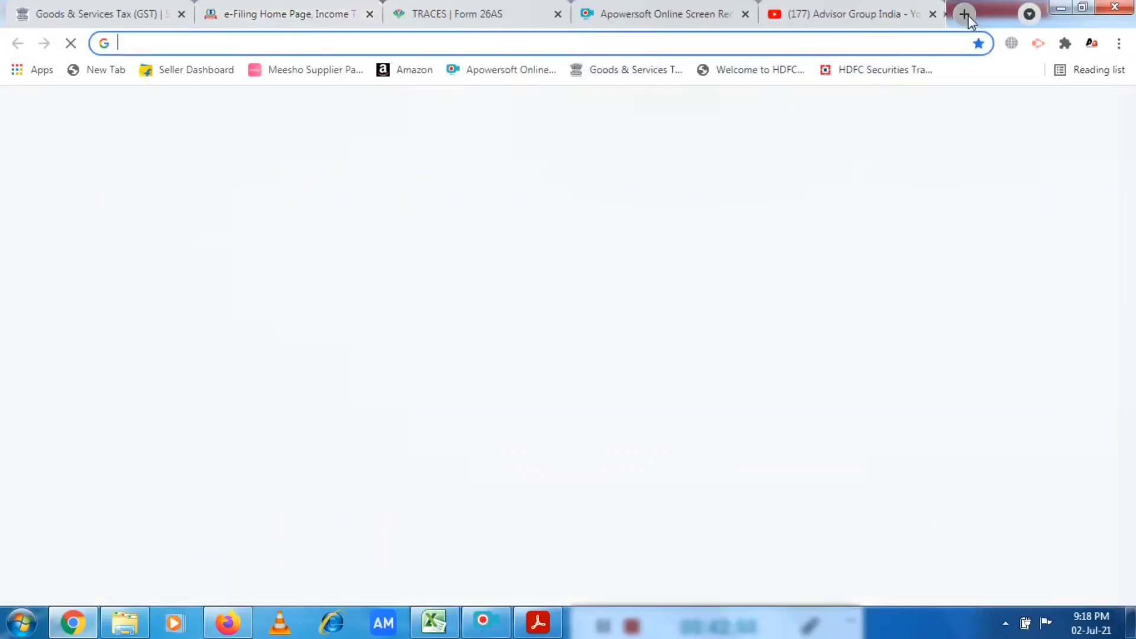
left_click(520, 44)
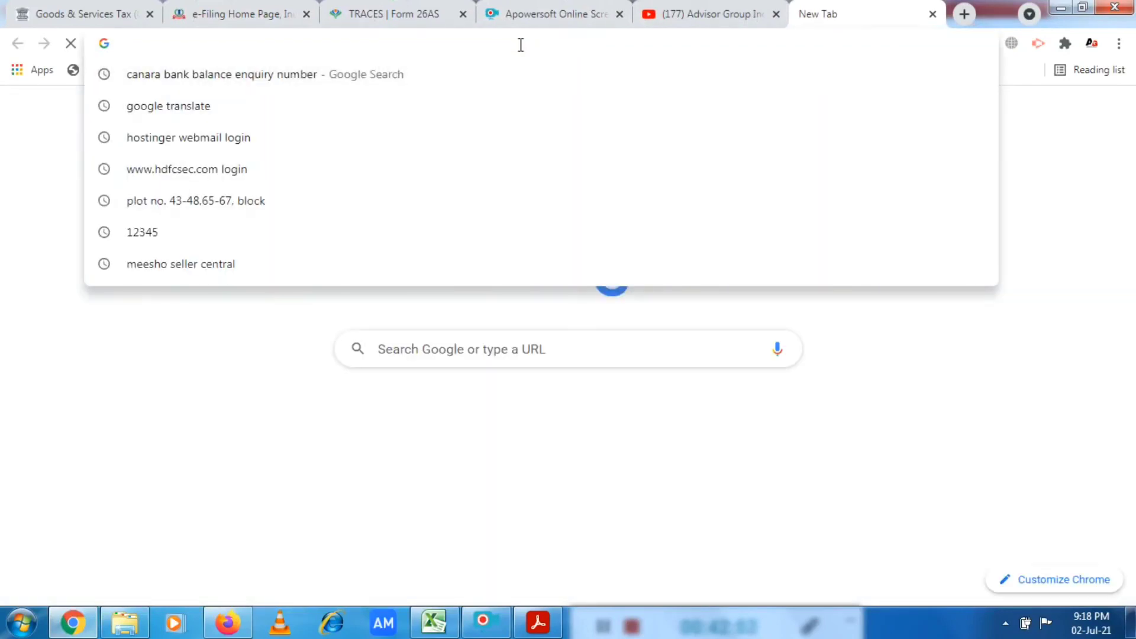
type("www.gs")
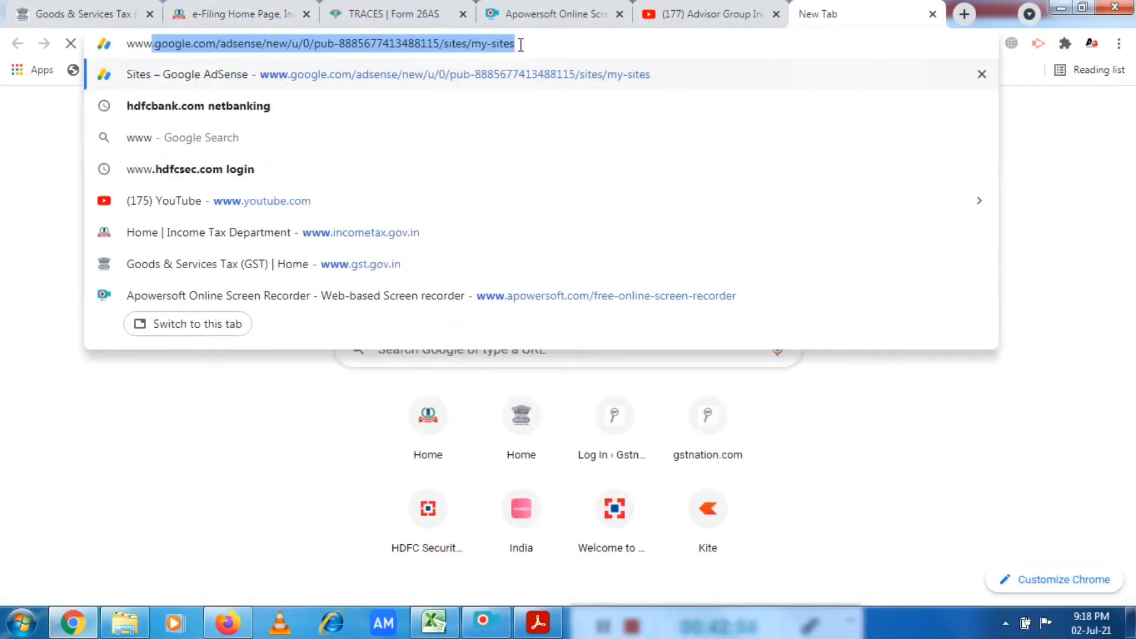
type("t")
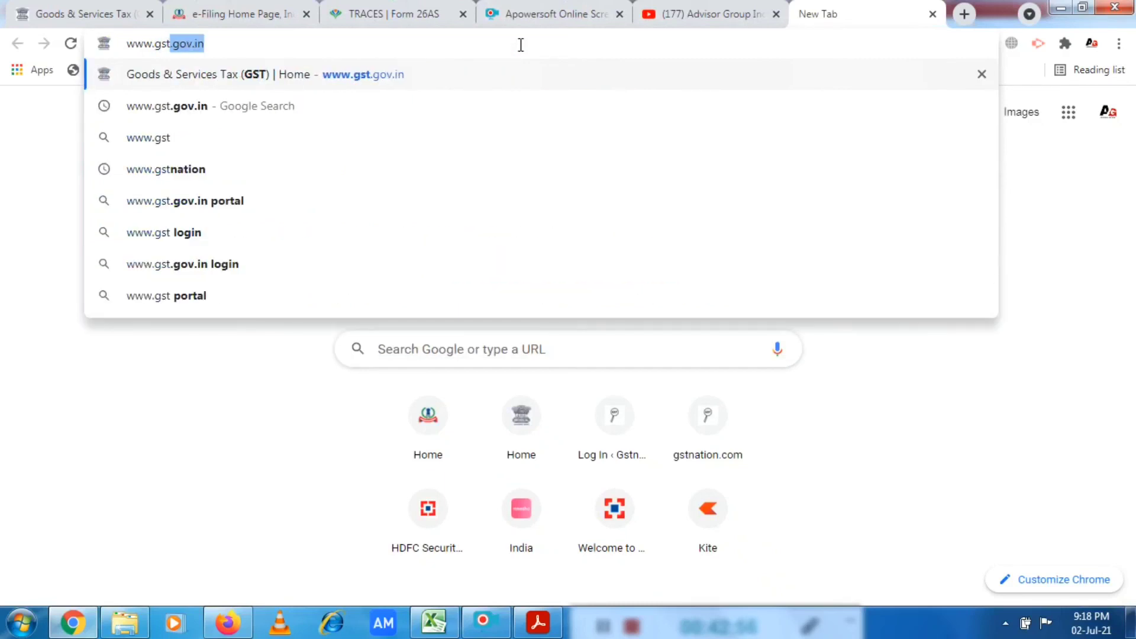
type("nation")
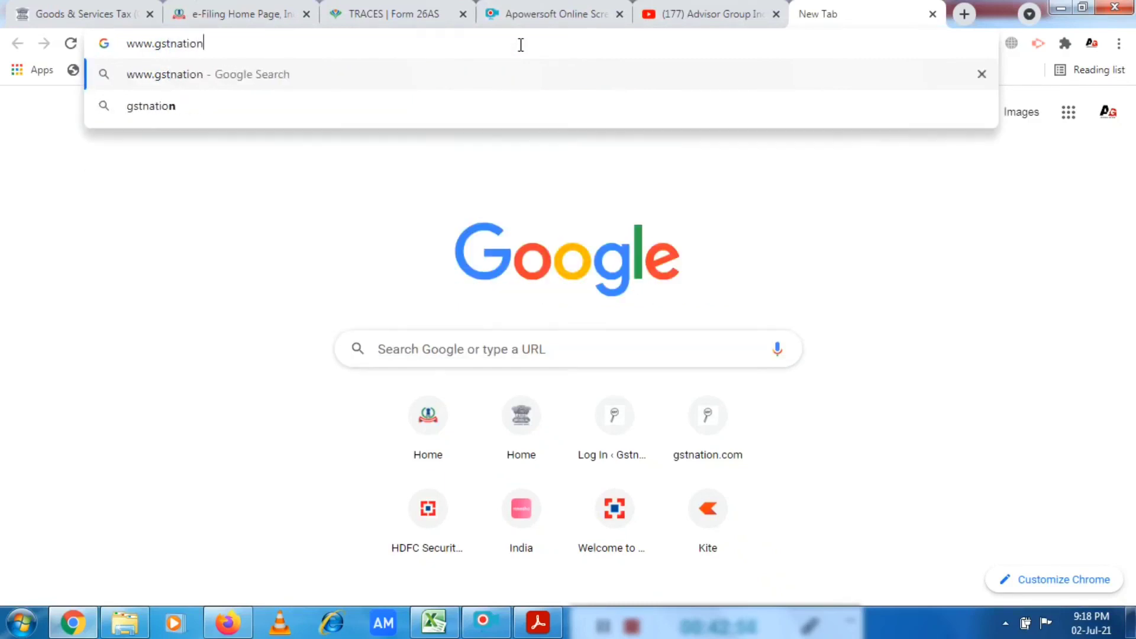
type(".com")
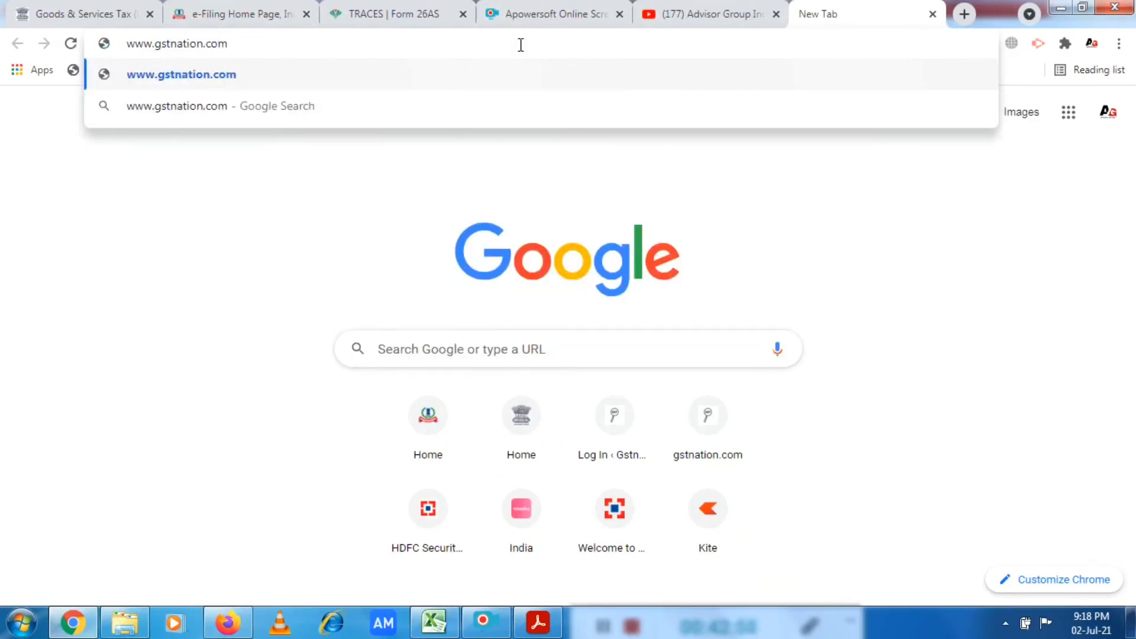
key("Return")
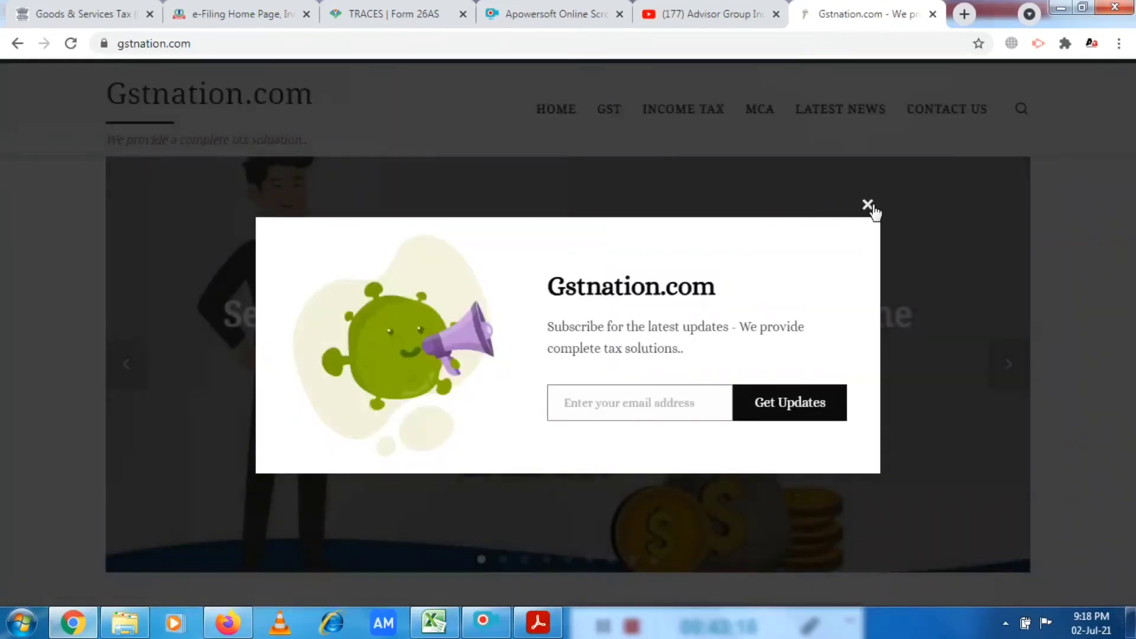
left_click(867, 206)
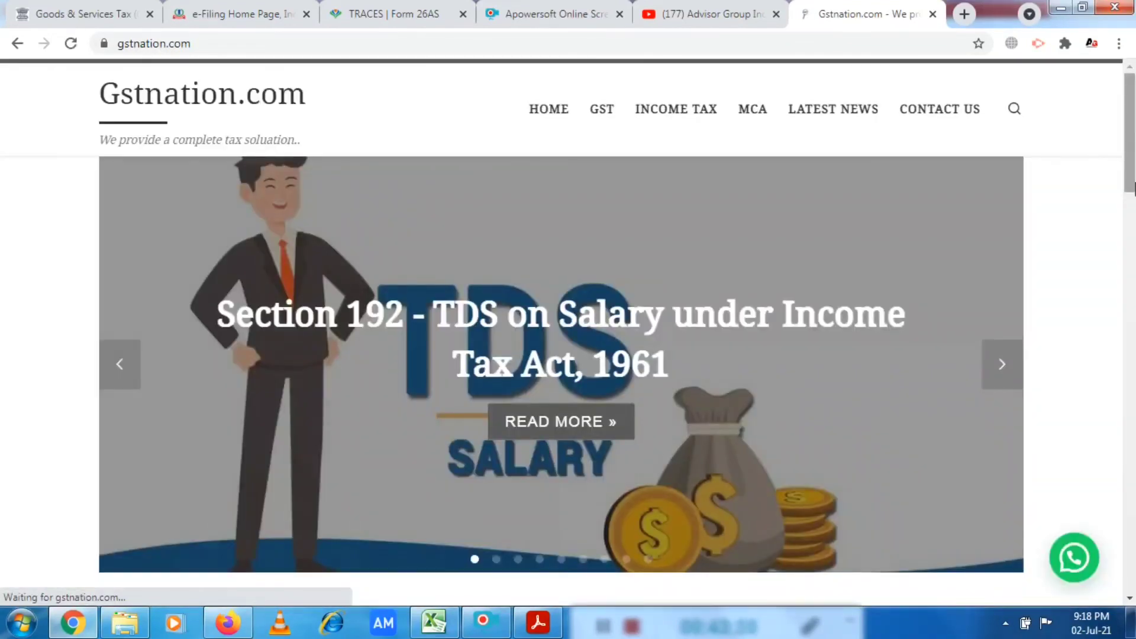
View the Gstnation.com Contact Us page and expand its WhatsApp chat widget, dismissing the subscription pop-up.
left_click_drag(1134, 189, 1129, 164)
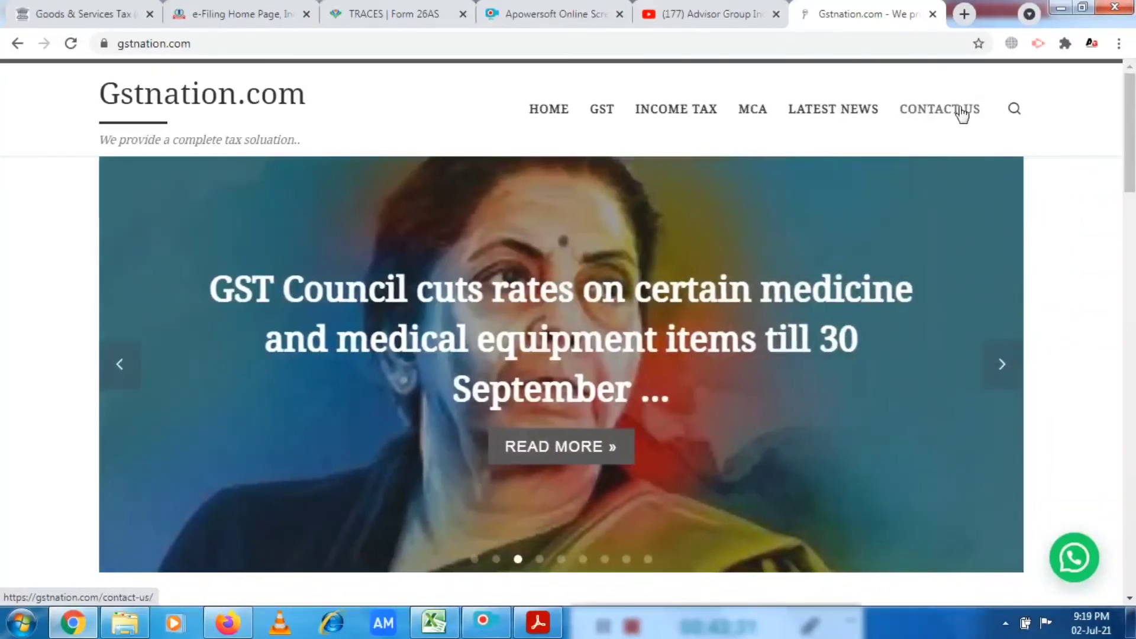
left_click(961, 112)
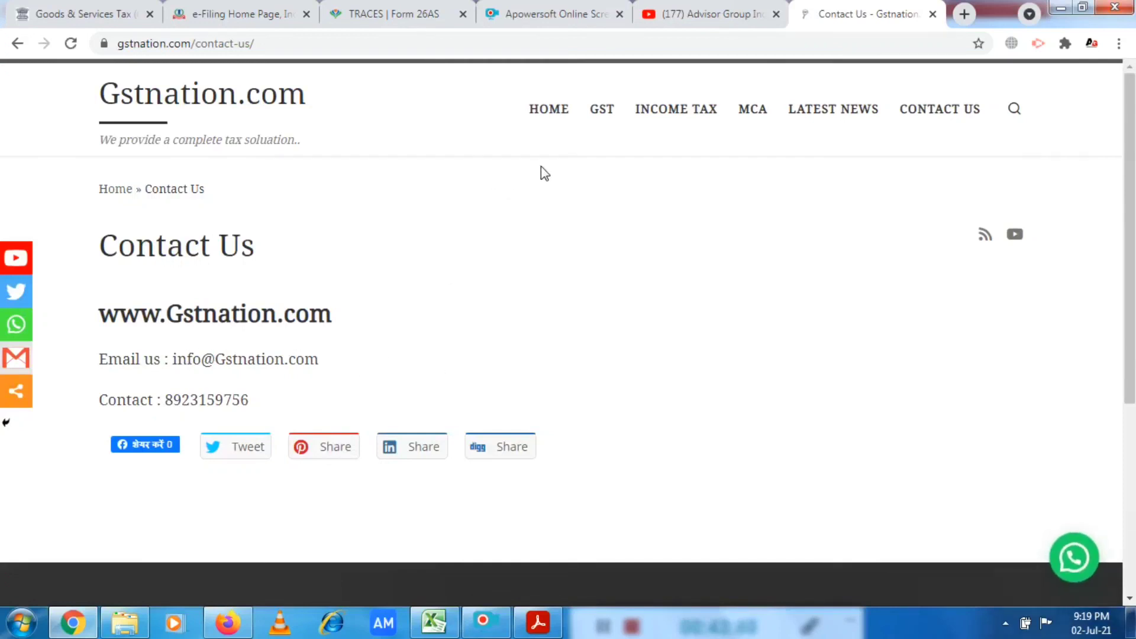
left_click(1061, 560)
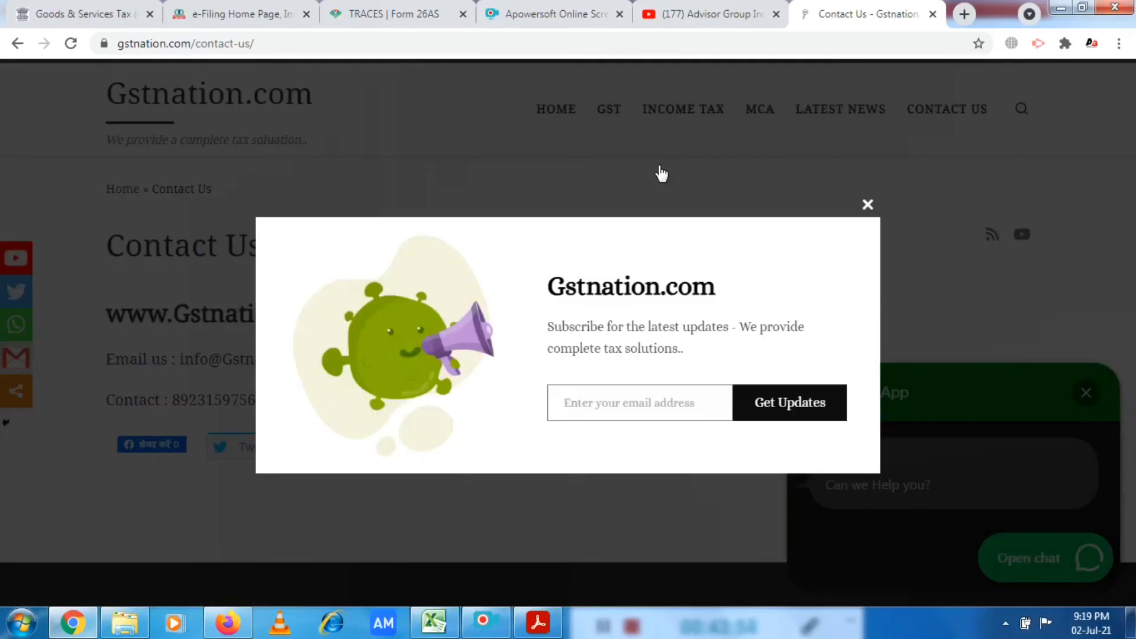
left_click(868, 204)
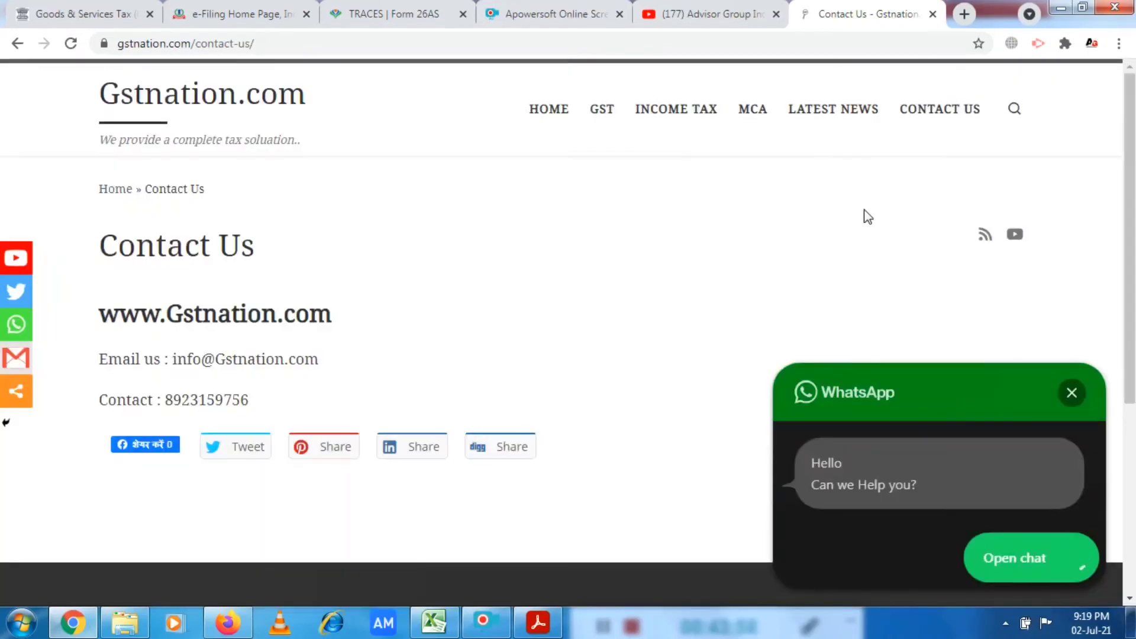
Go back to the Gstnation.com home page past the advertisement, and switch to the e-Filing portal's Return Summary.
left_click(540, 112)
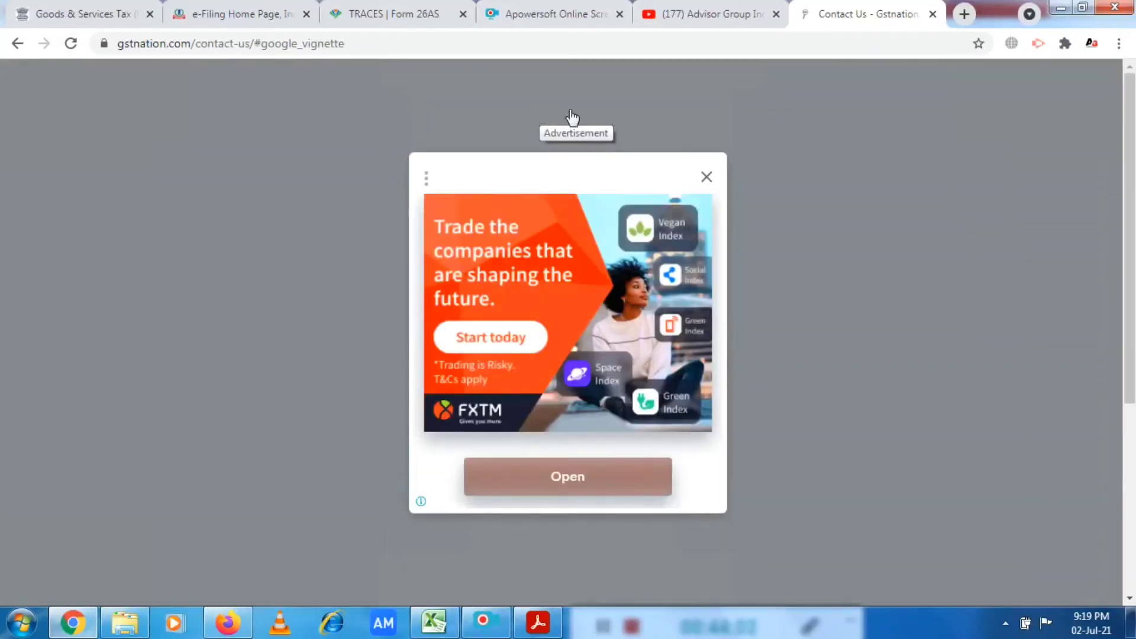
left_click(707, 179)
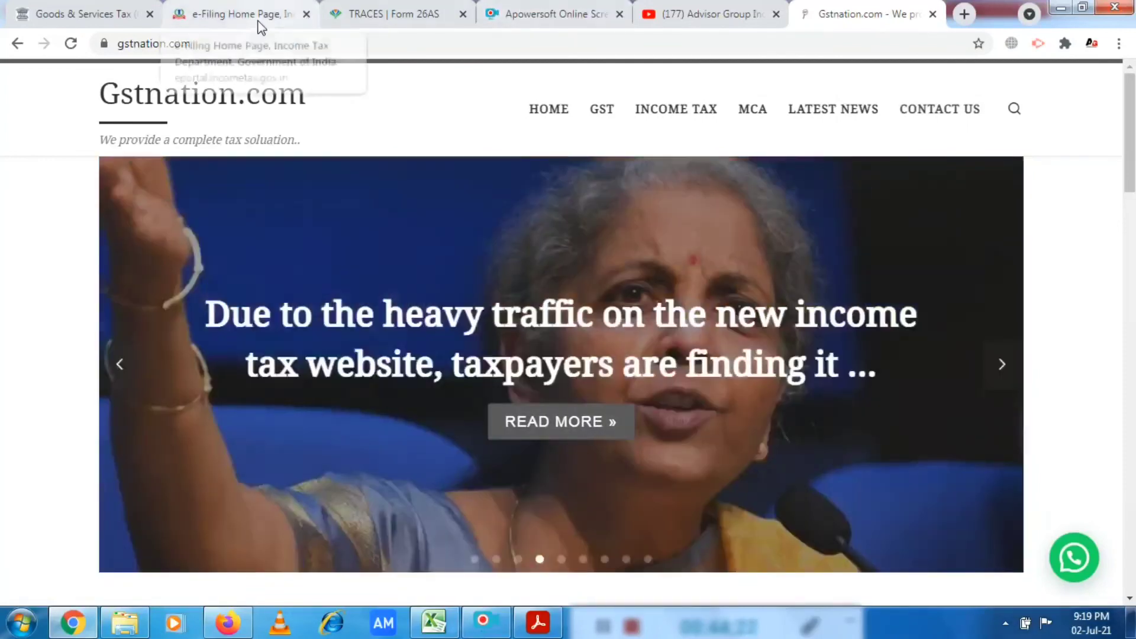
left_click(259, 26)
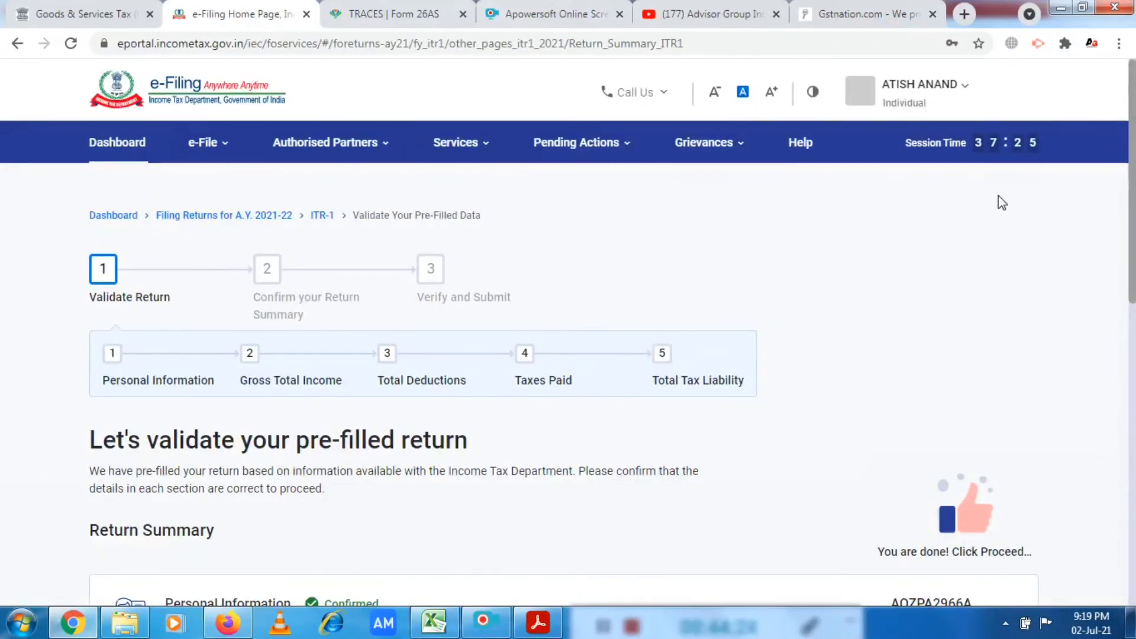